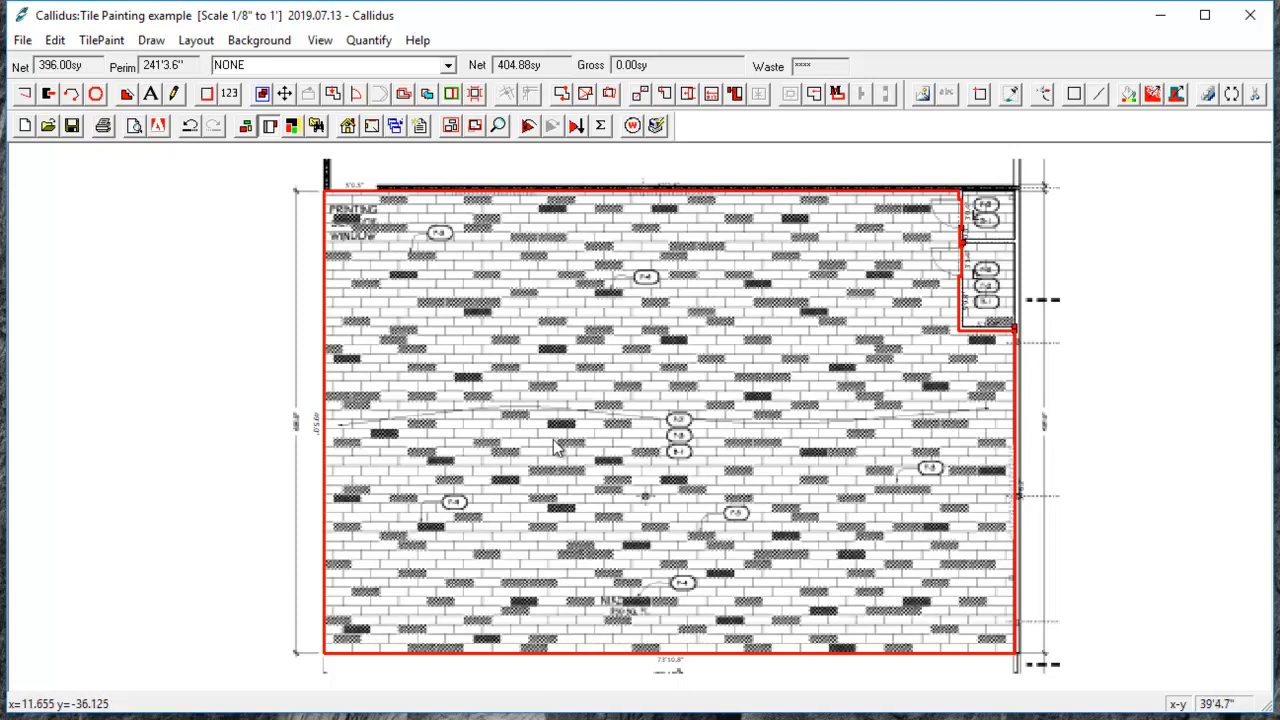
Step: Create a simple tile material named F2 Field, 3' by 1', with a row offset of .666
scroll(470, 328, up, 3)
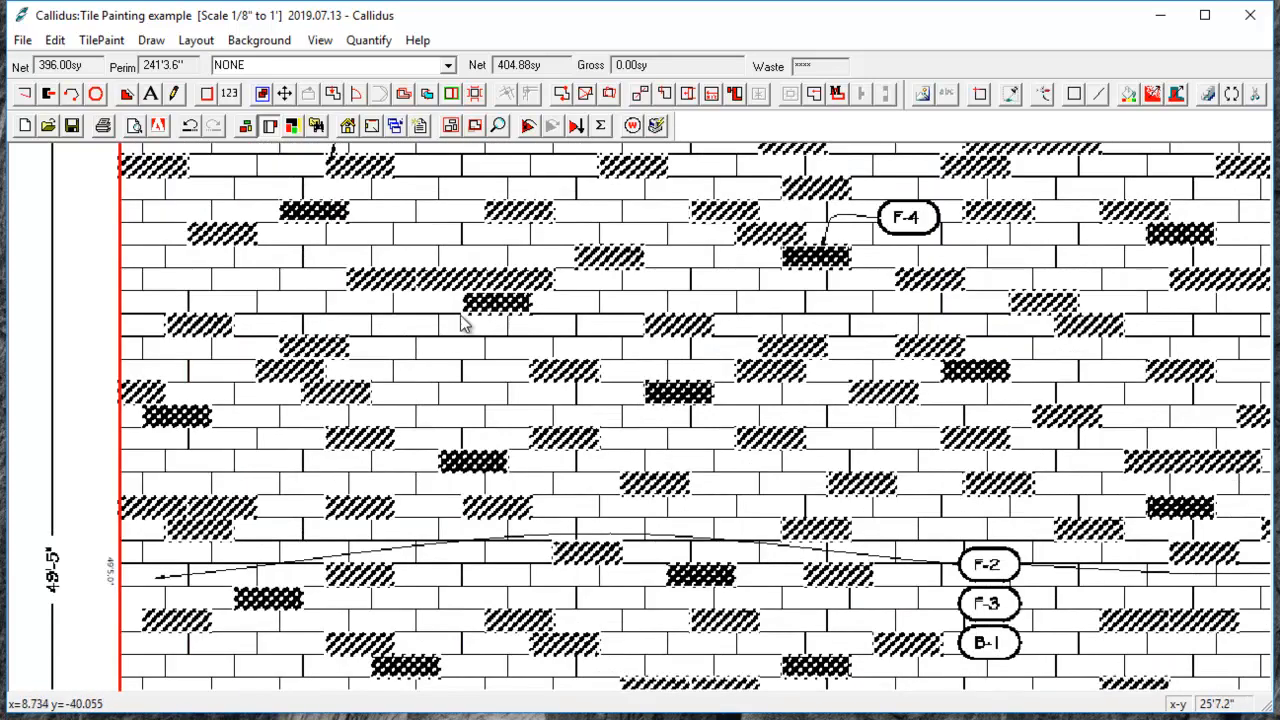
scroll(424, 340, up, 1)
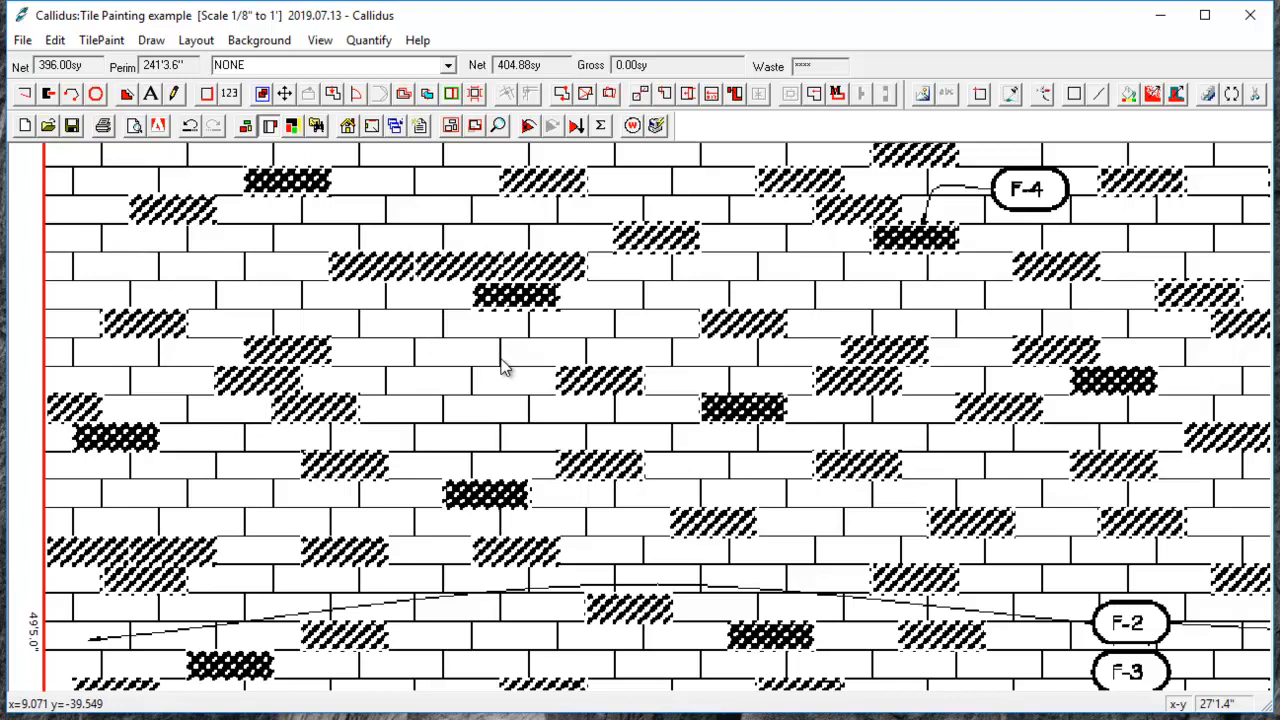
click(396, 126)
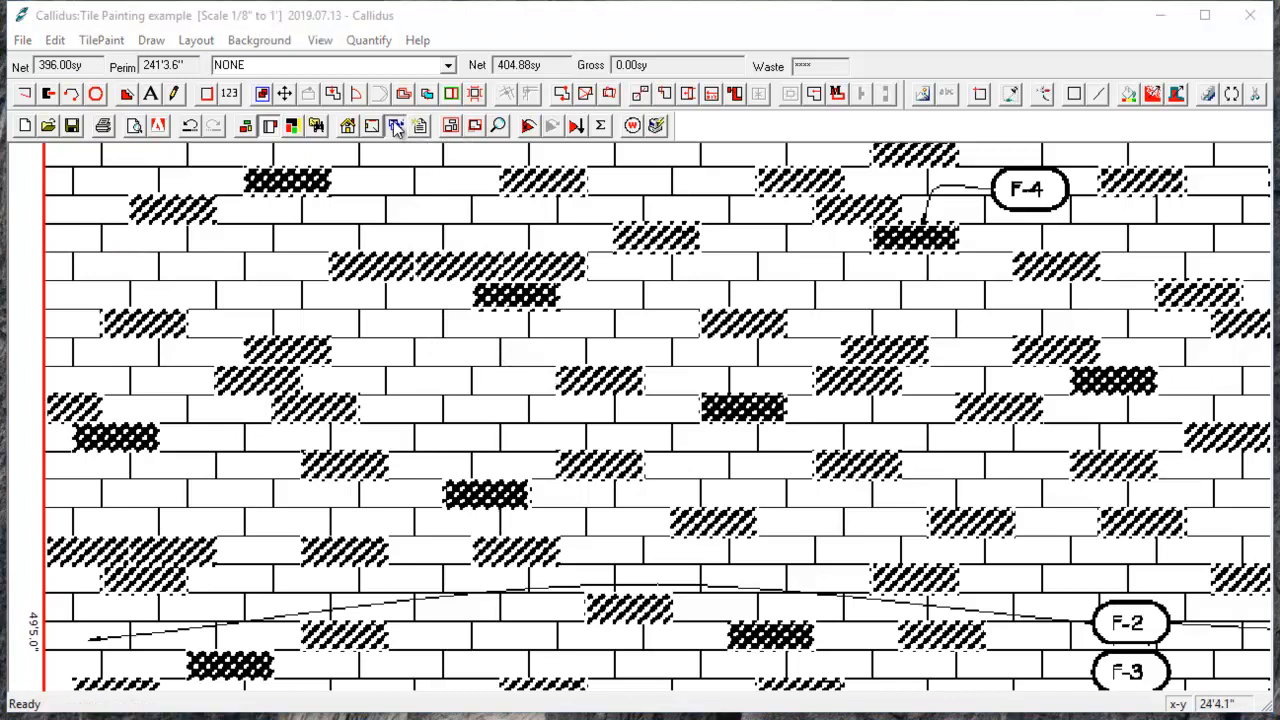
click(592, 628)
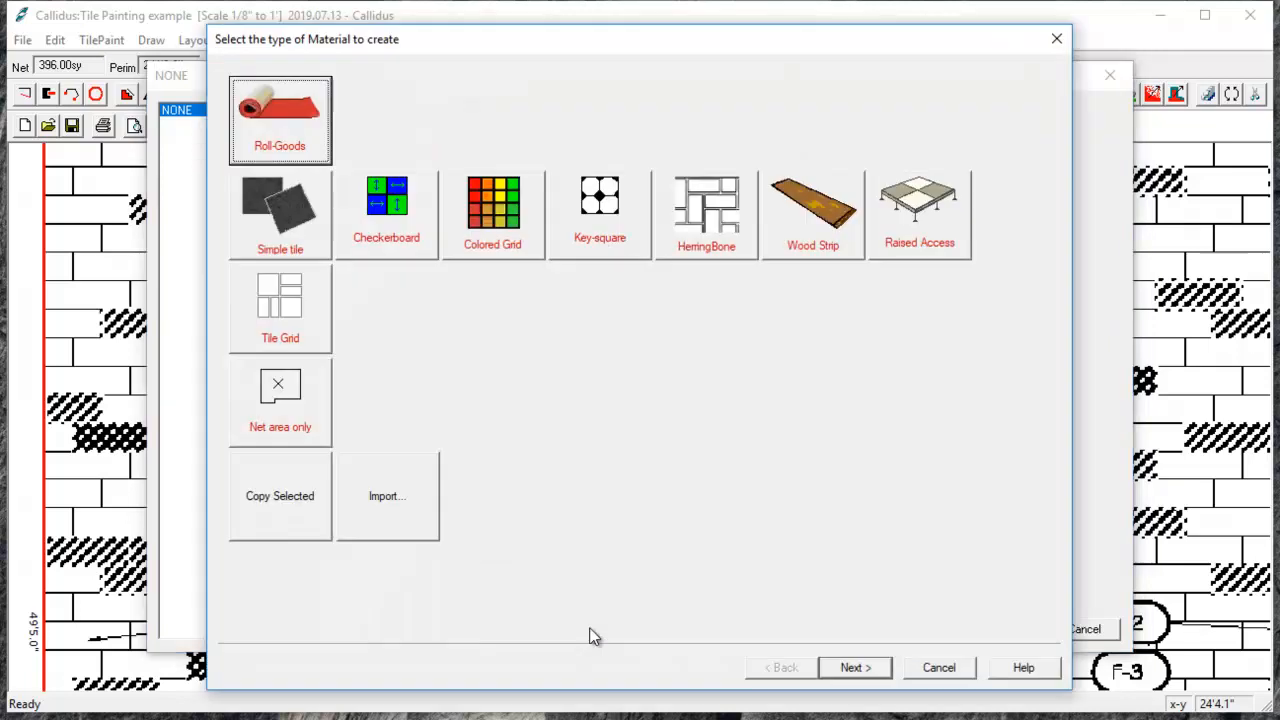
click(273, 245)
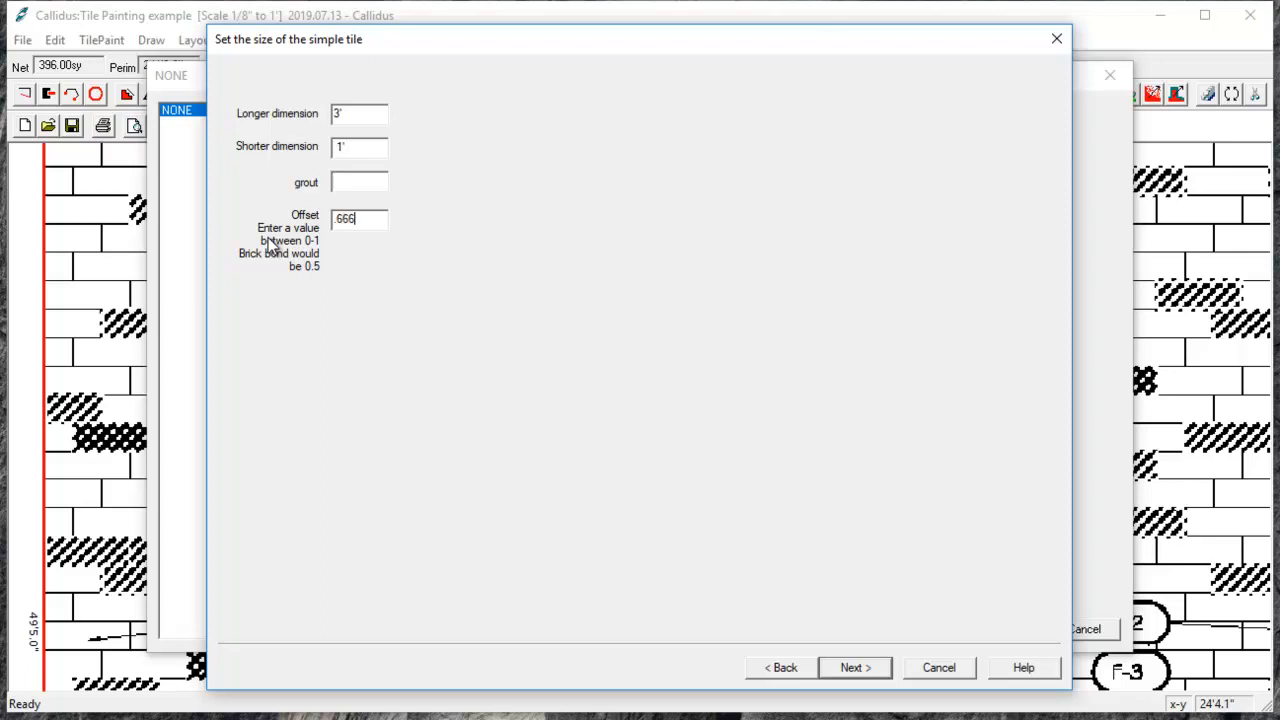
key(Return)
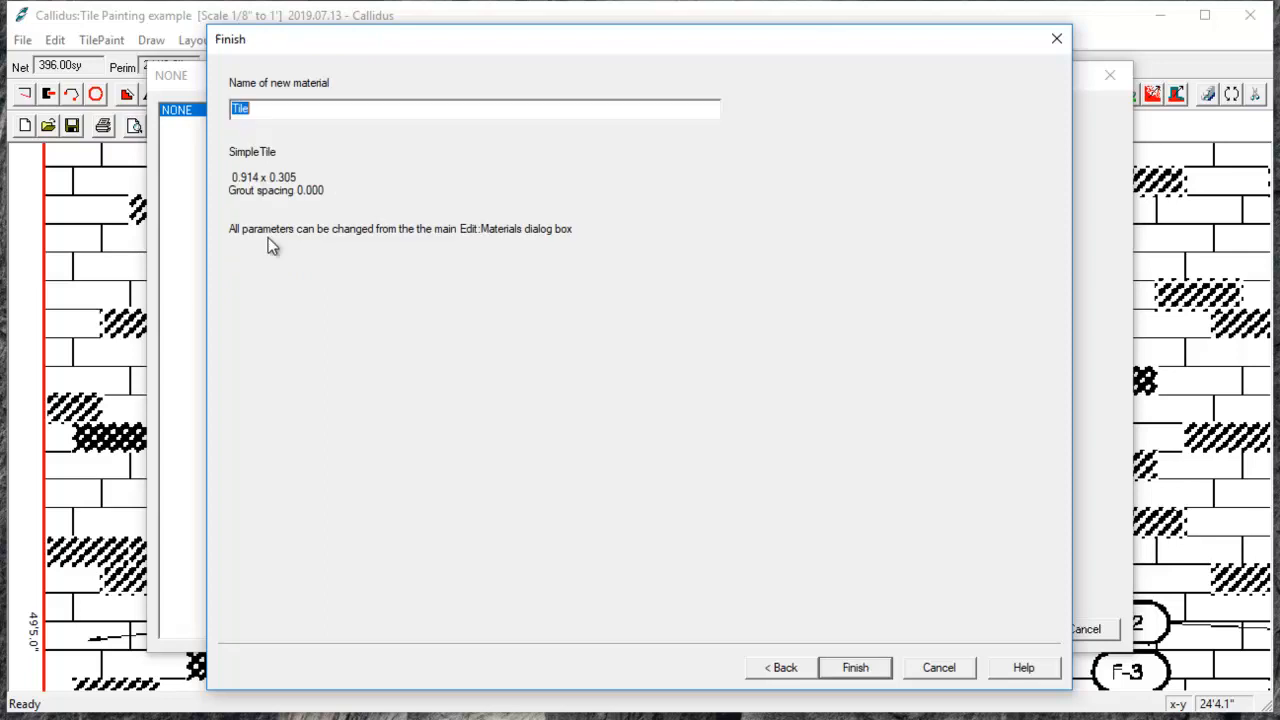
text(F2 Field)
key(Return)
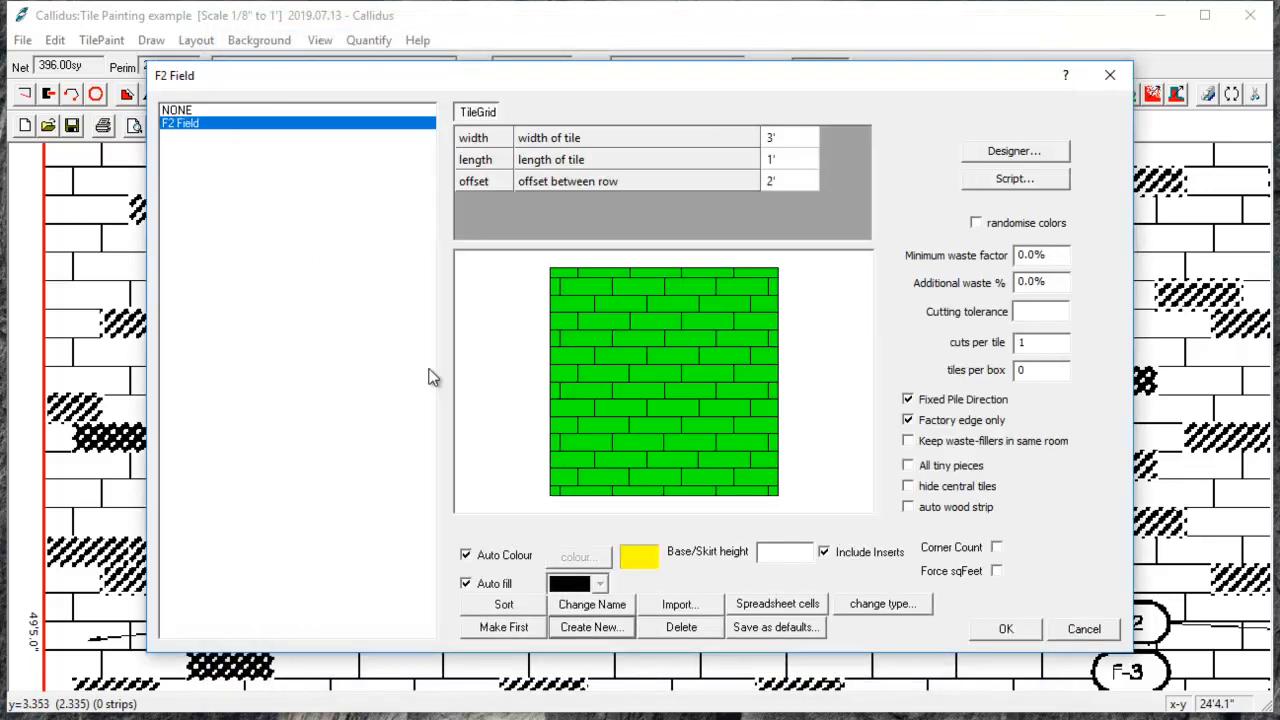
Step: Turn off automatic colour for F2 Field and give it a pale cyan, RGB 170, 255, 255
click(465, 555)
click(576, 557)
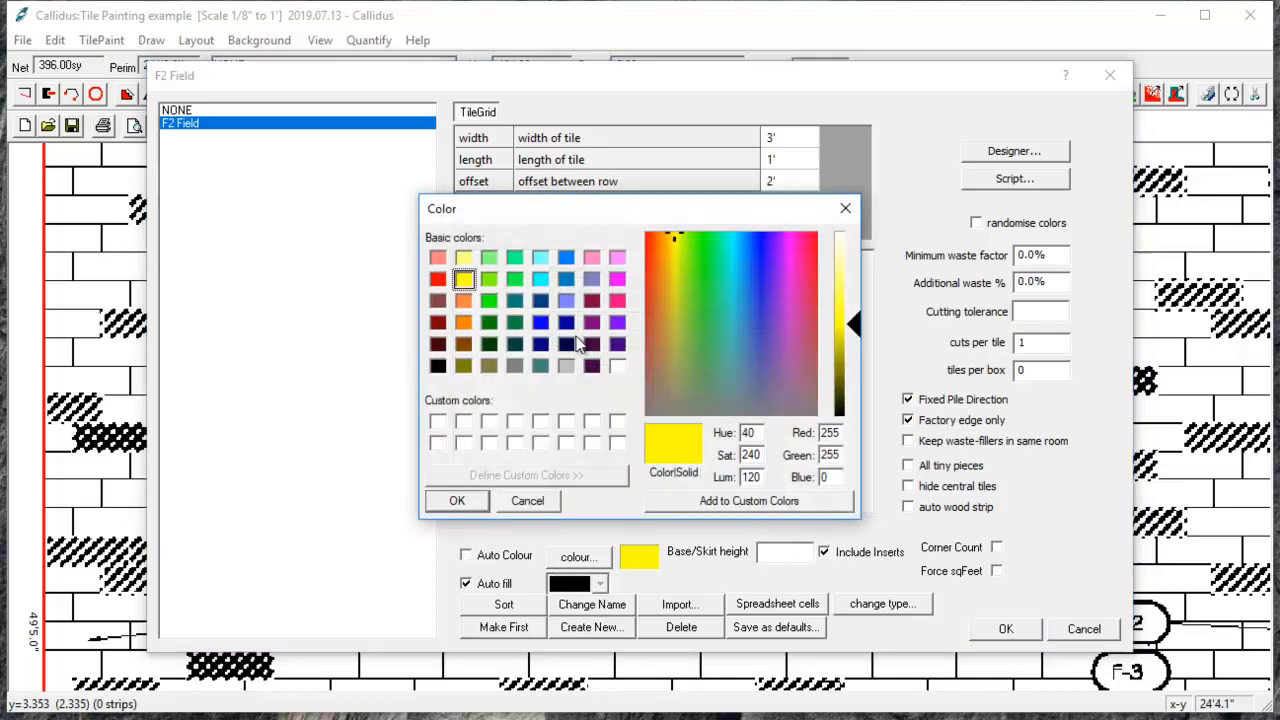
click(541, 263)
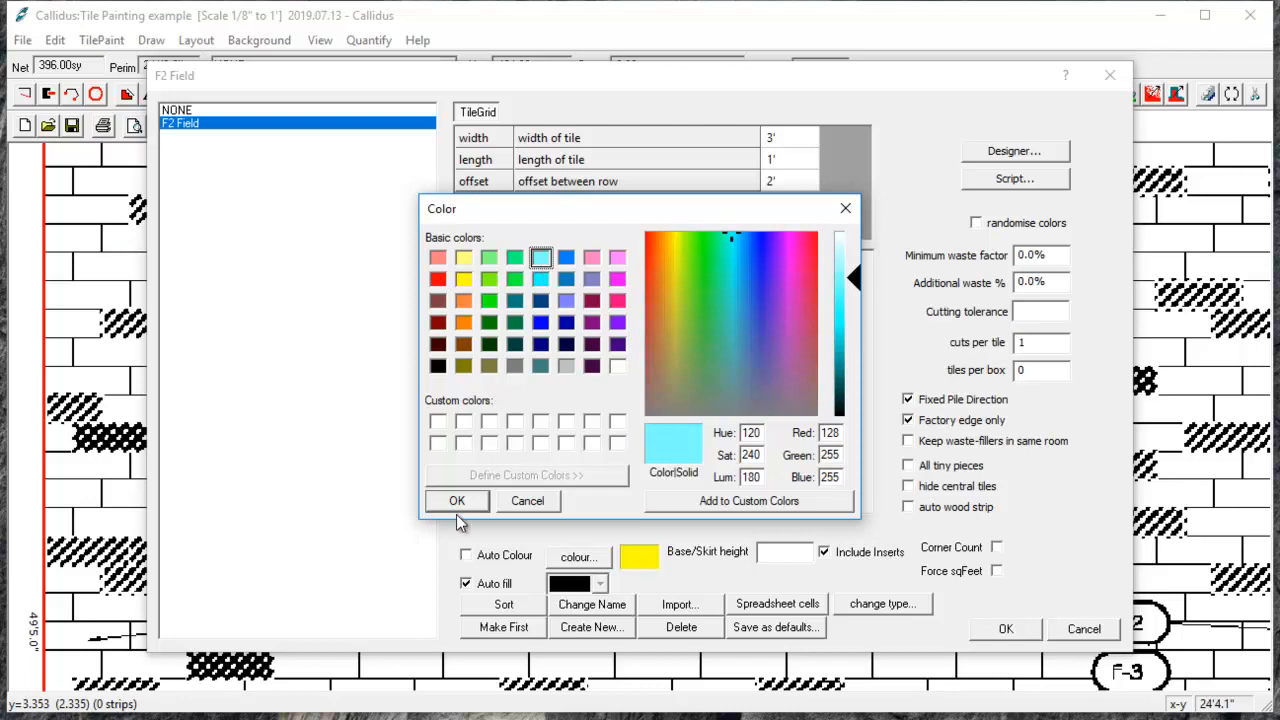
click(856, 266)
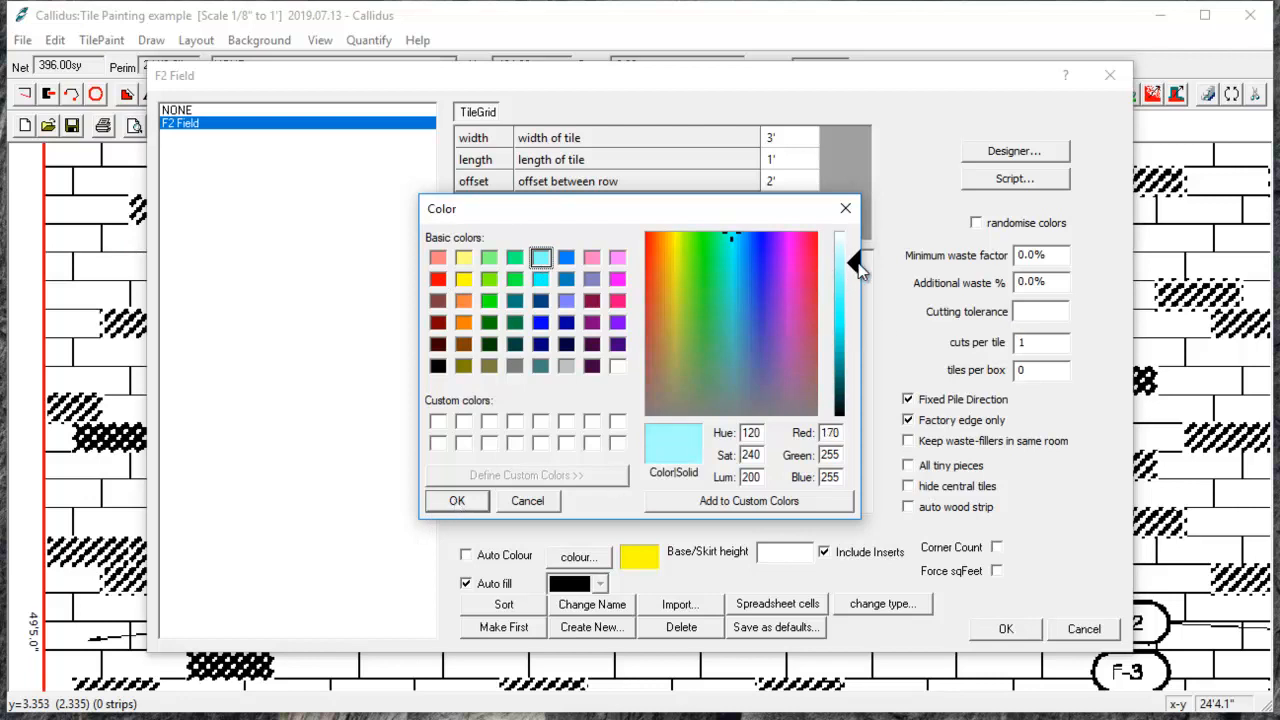
click(452, 503)
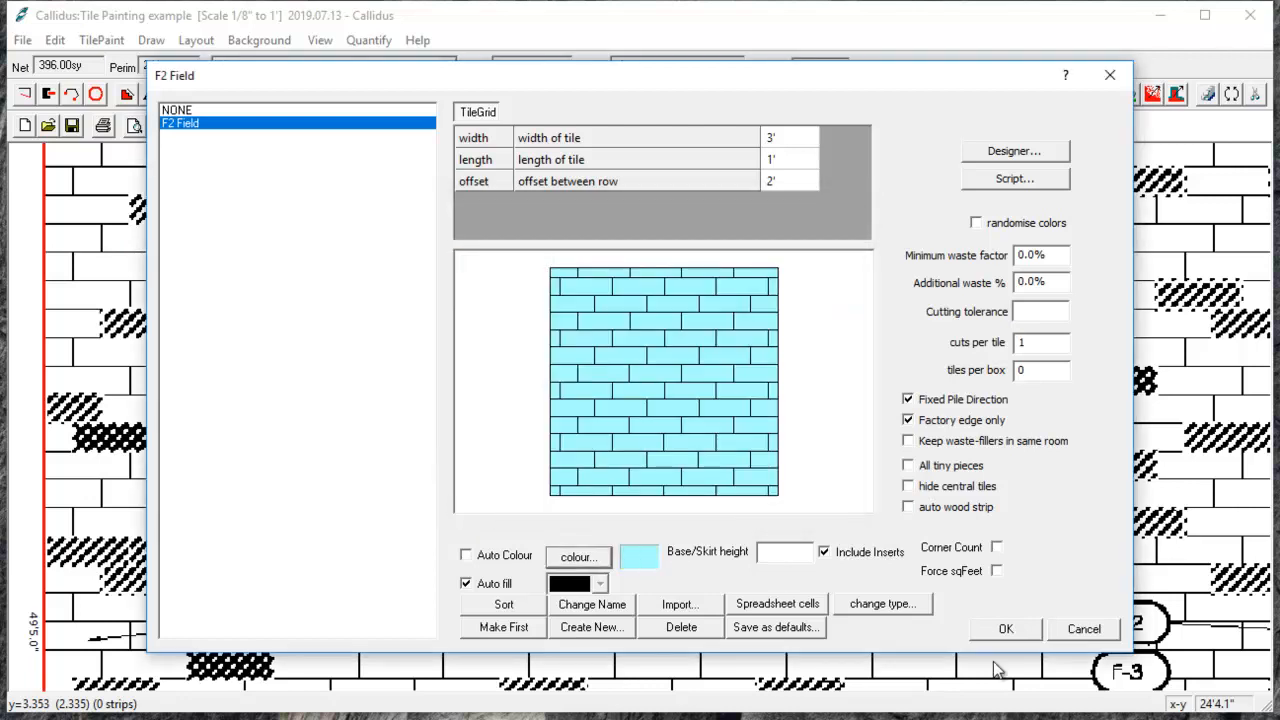
click(1005, 629)
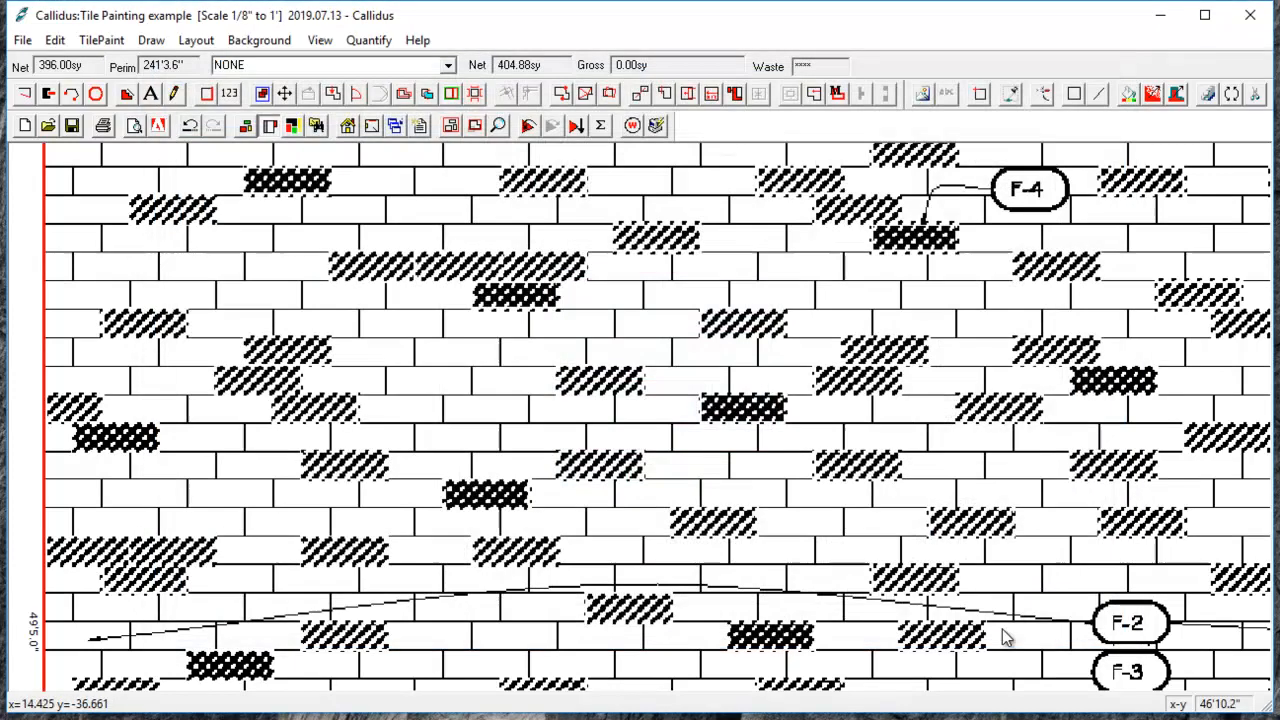
Step: Assign the F2 Field material to the main area and calculate its tile layout
click(448, 66)
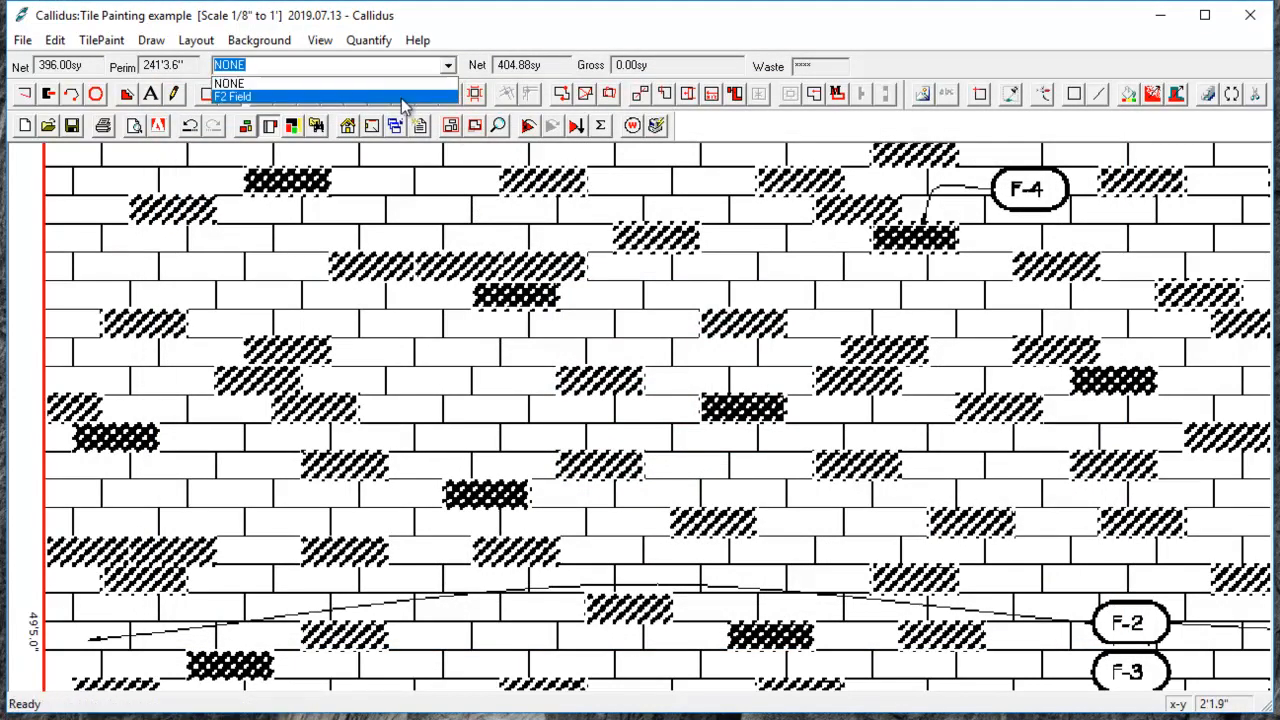
click(406, 97)
click(531, 130)
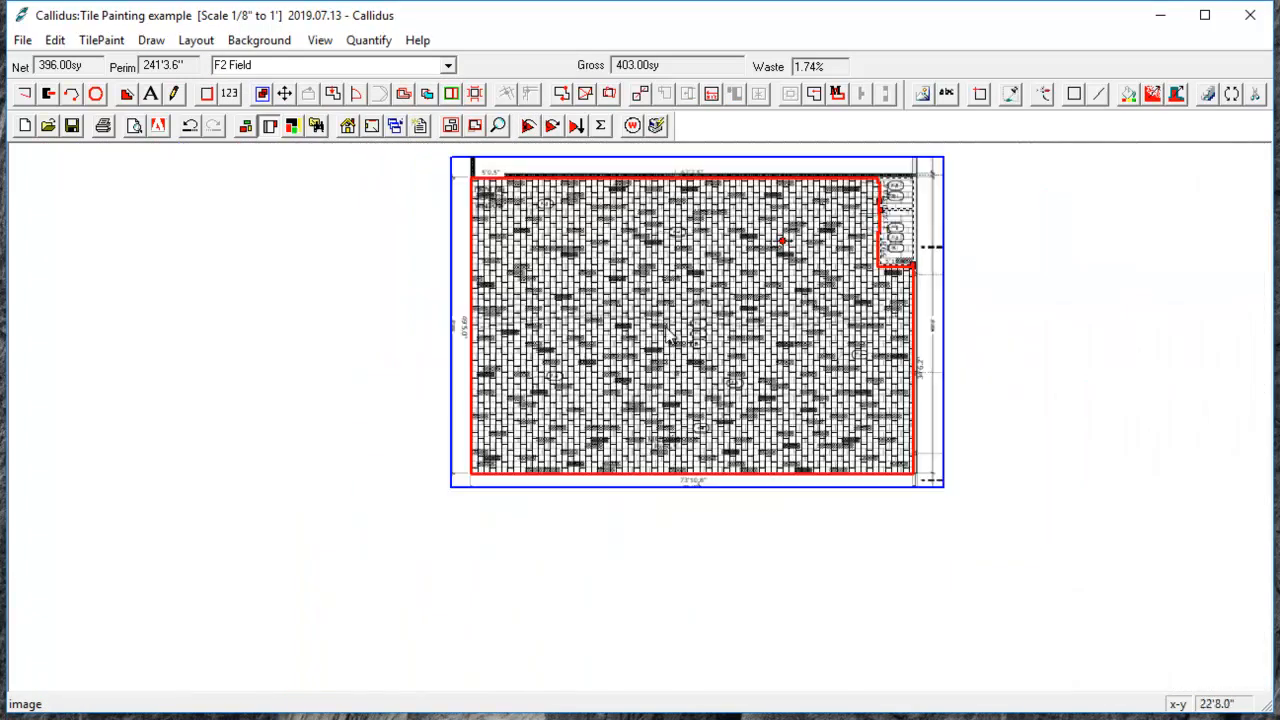
Step: Use the main area's left wall as the reference for the tile direction and recalculate the layout
click(474, 268)
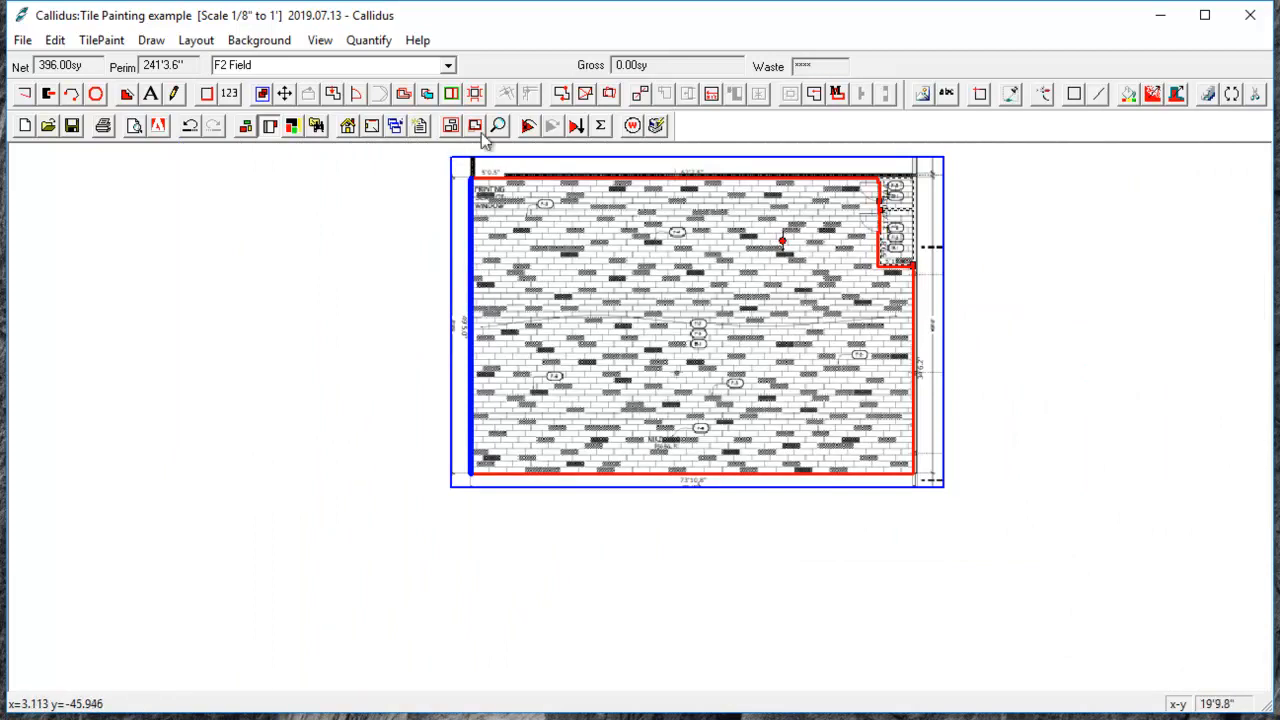
click(529, 130)
scroll(765, 245, up, 2)
scroll(740, 252, up, 4)
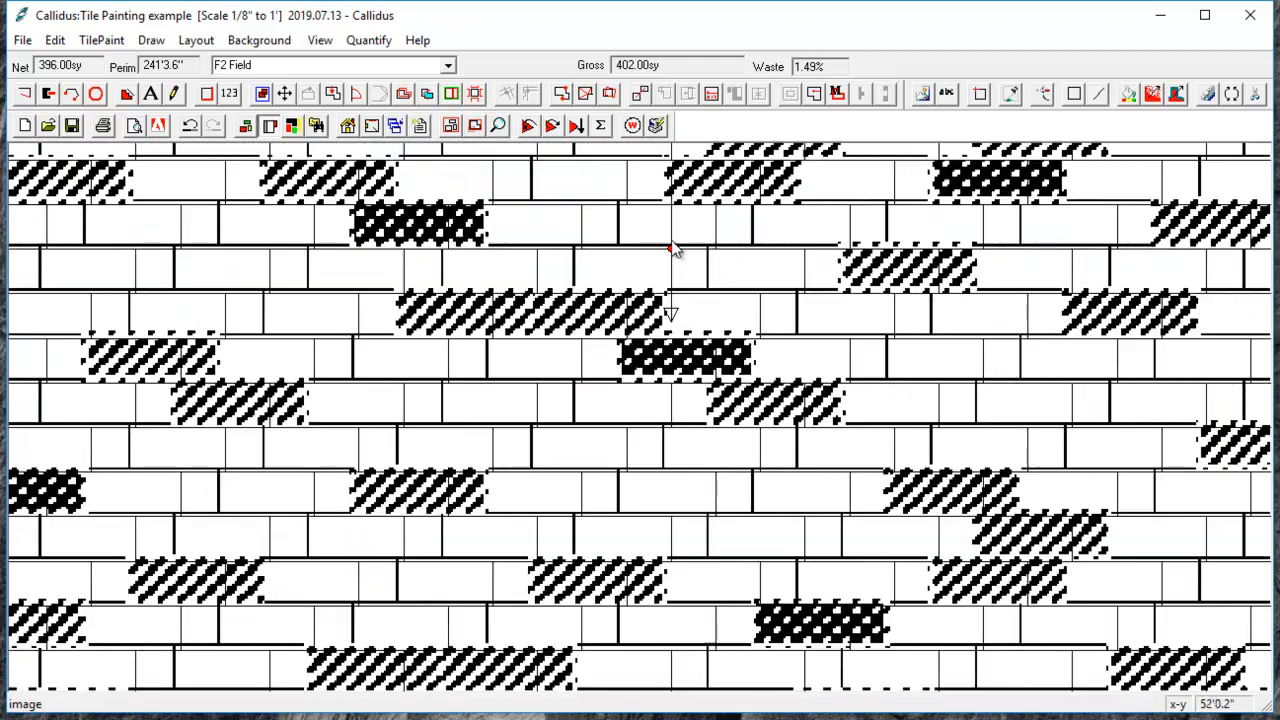
scroll(670, 252, up, 2)
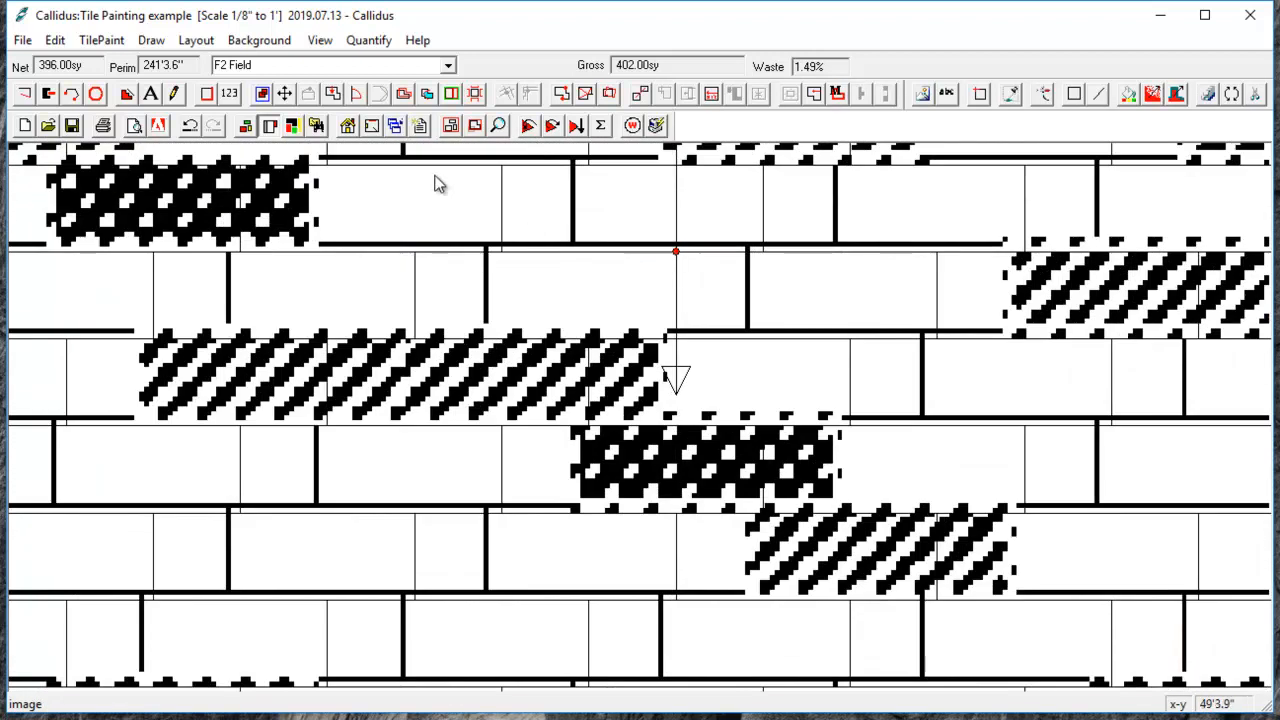
Step: Set the main area's start point to Manual, move it onto a tile joint of the background plan, and recalculate the layout
click(372, 127)
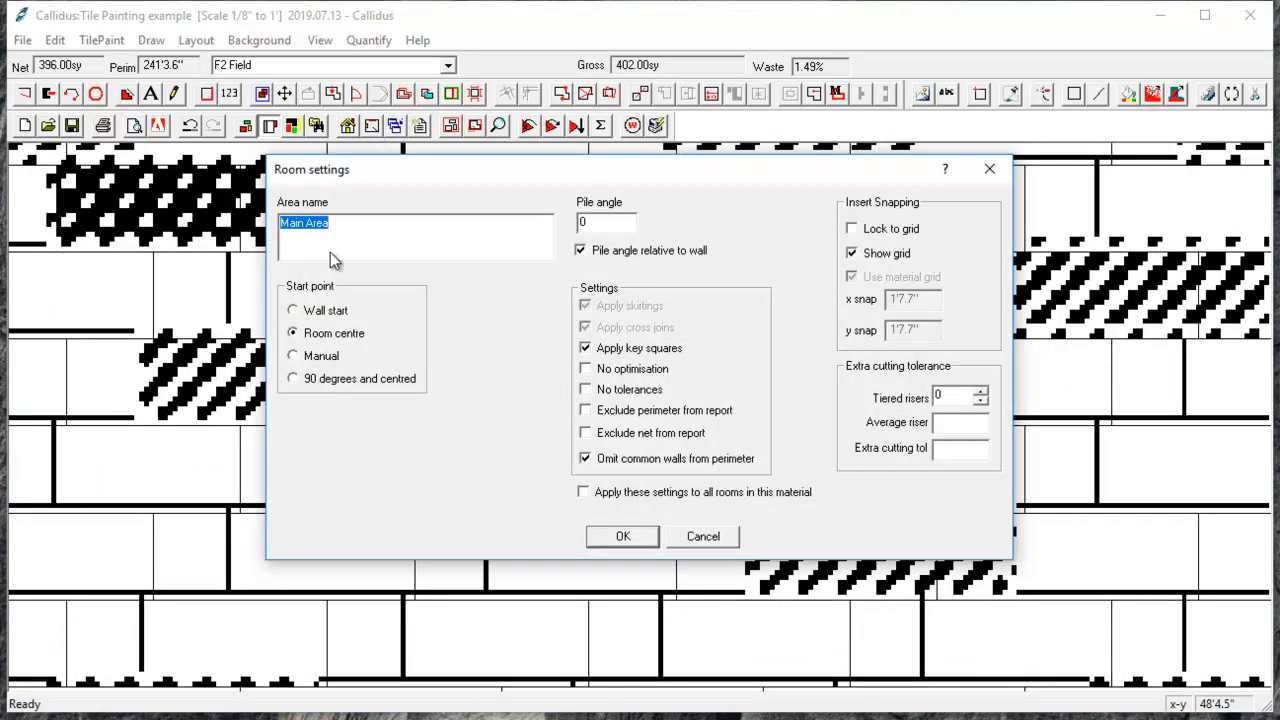
click(295, 358)
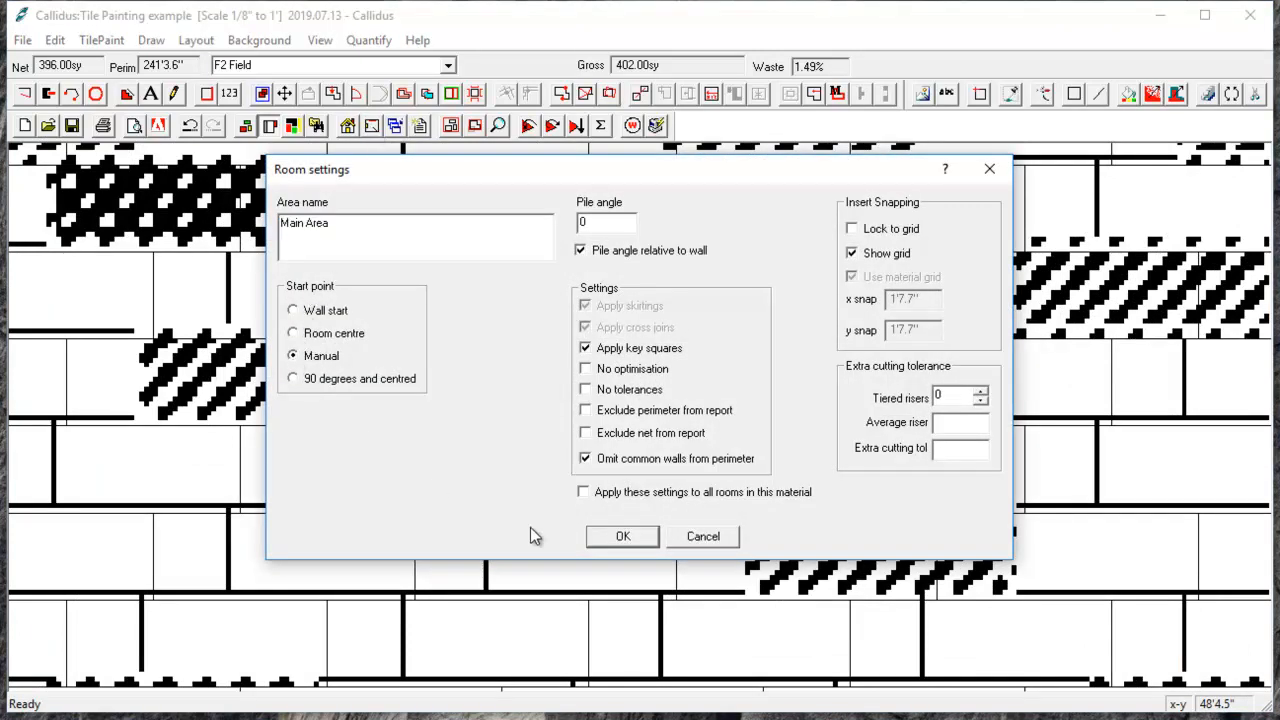
click(623, 536)
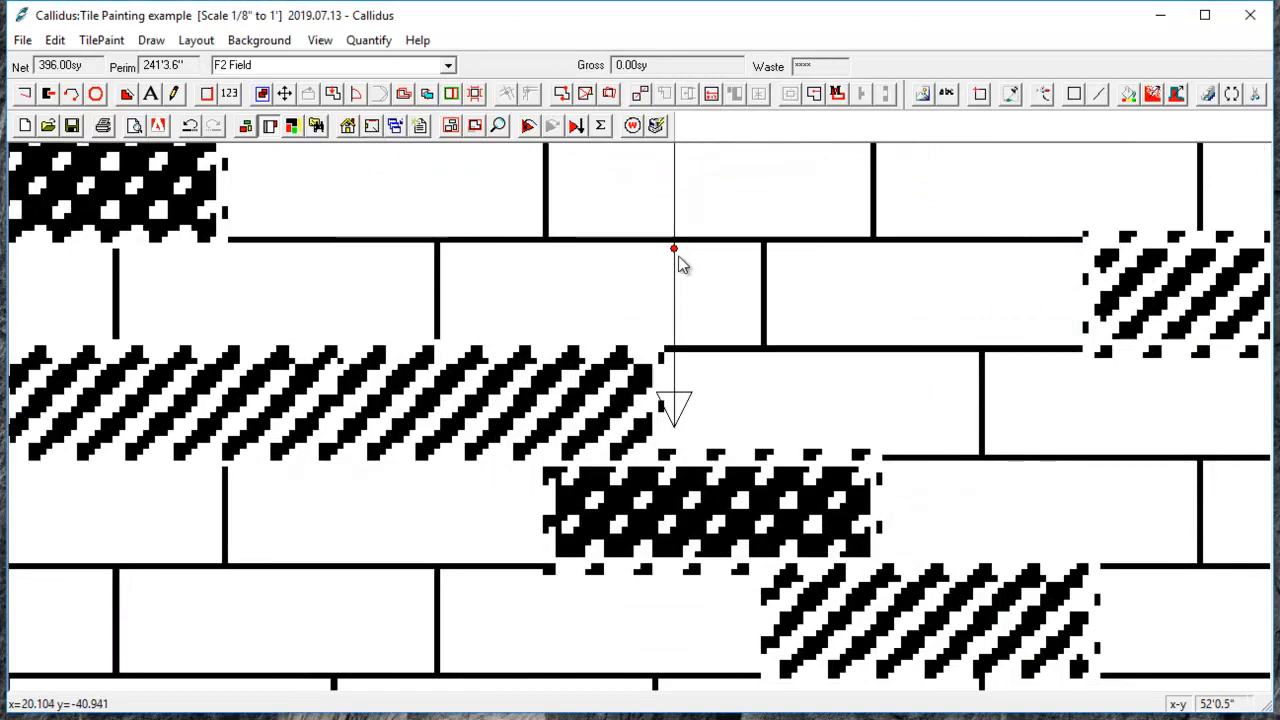
drag(677, 251, 762, 241)
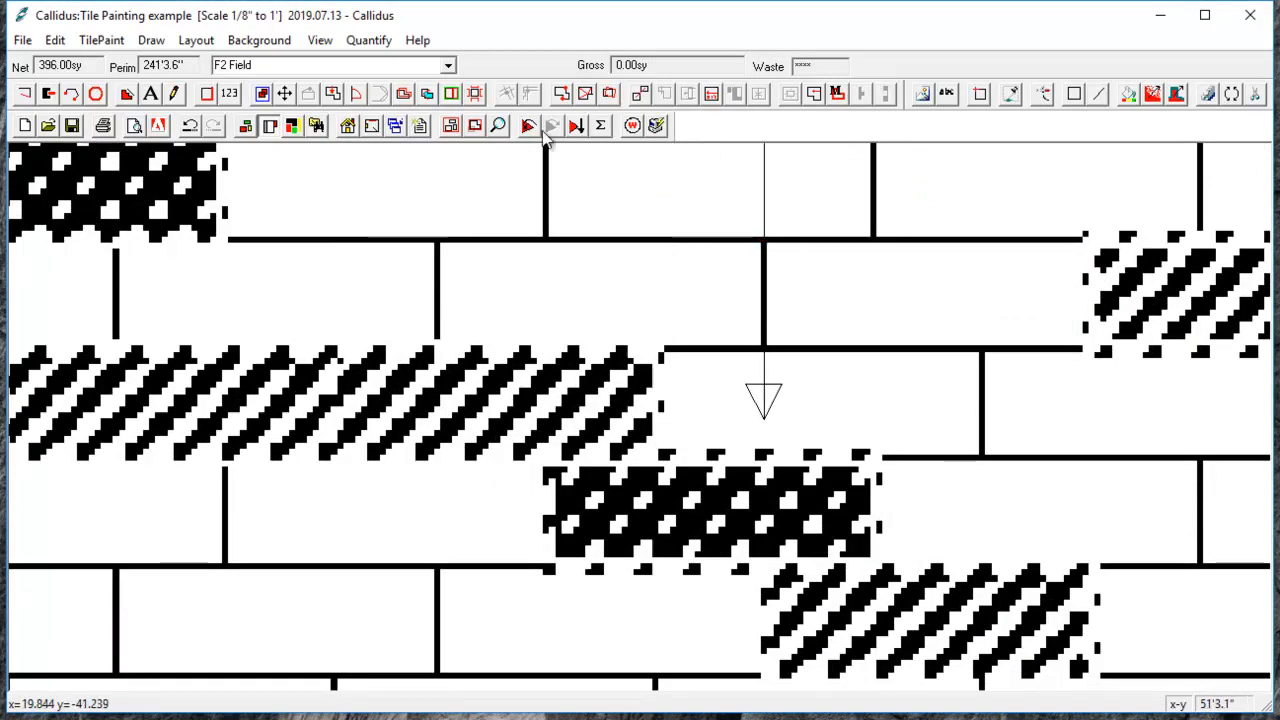
click(528, 126)
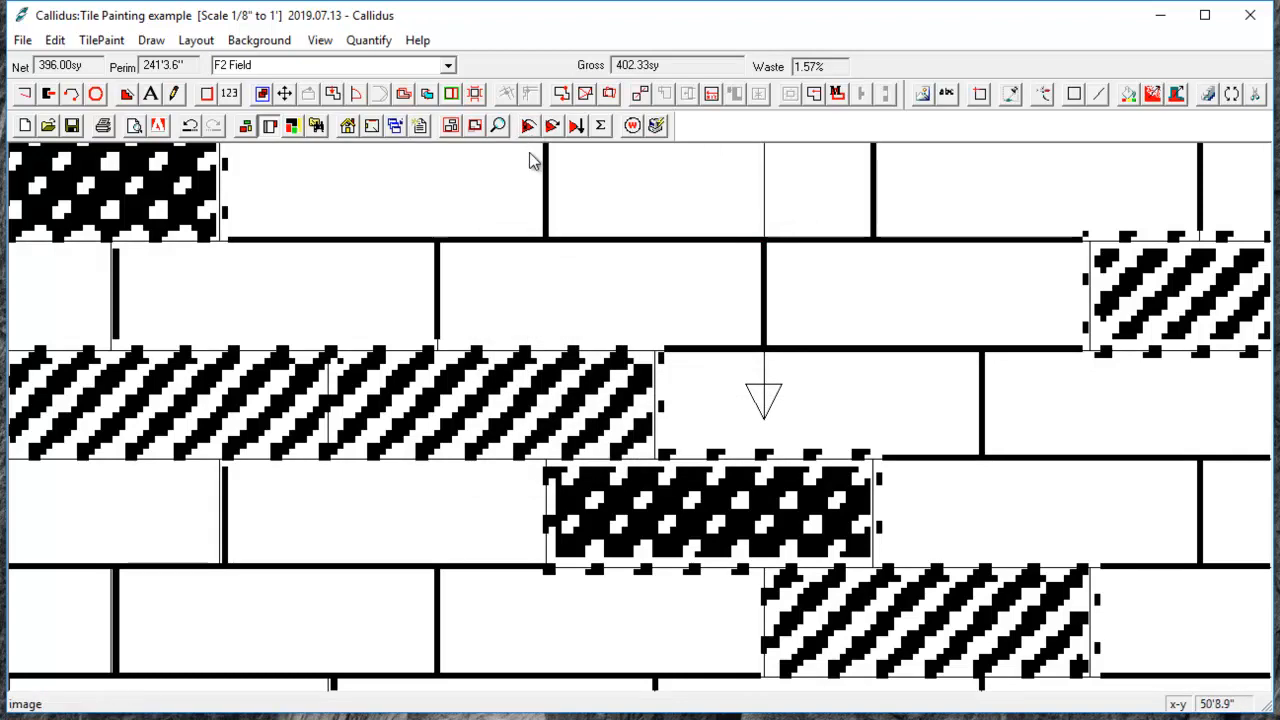
Step: Examine how the calculated tile grid lines up with the background plan across the whole room
scroll(529, 152, down, 4)
scroll(460, 495, down, 4)
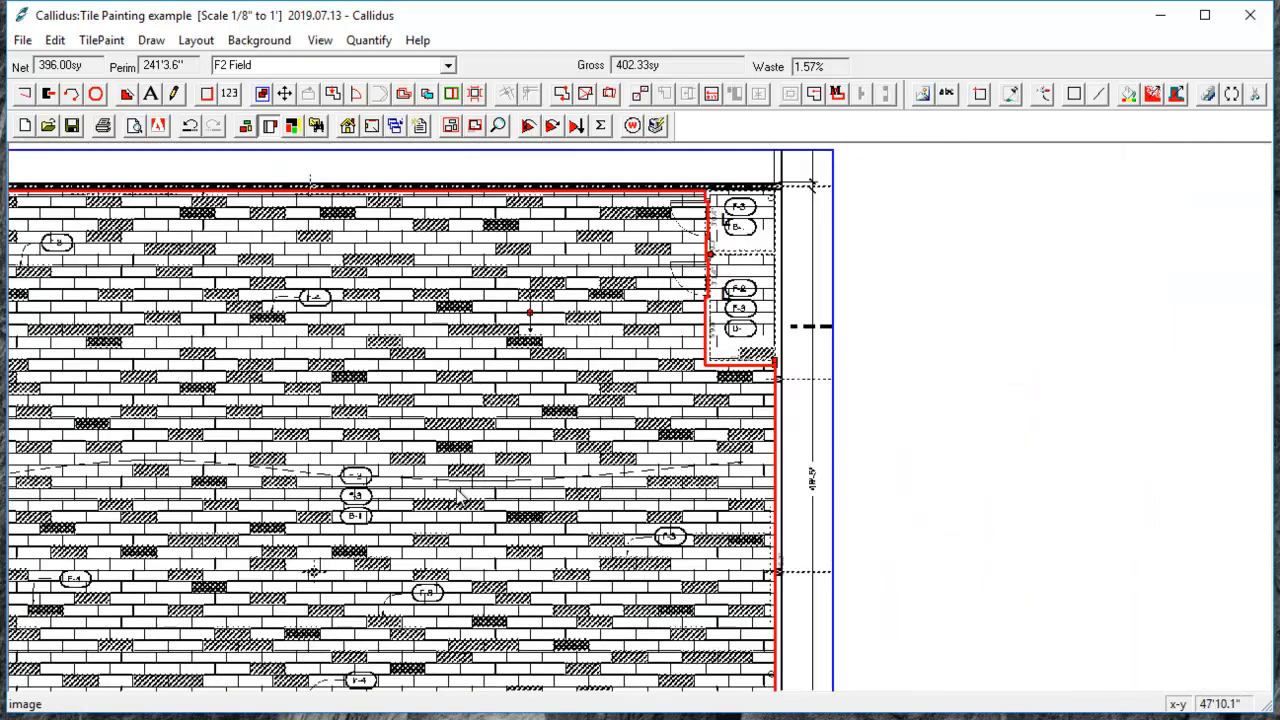
scroll(430, 530, up, 3)
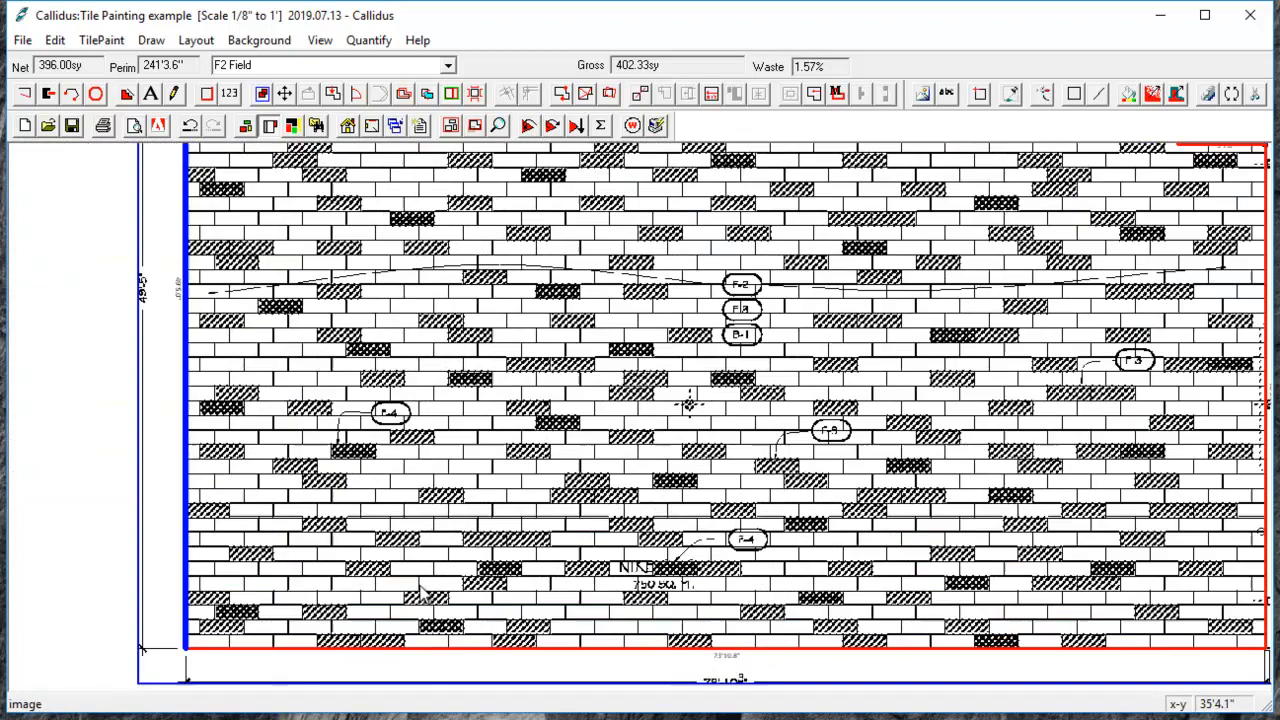
scroll(448, 600, down, 1)
scroll(692, 497, down, 2)
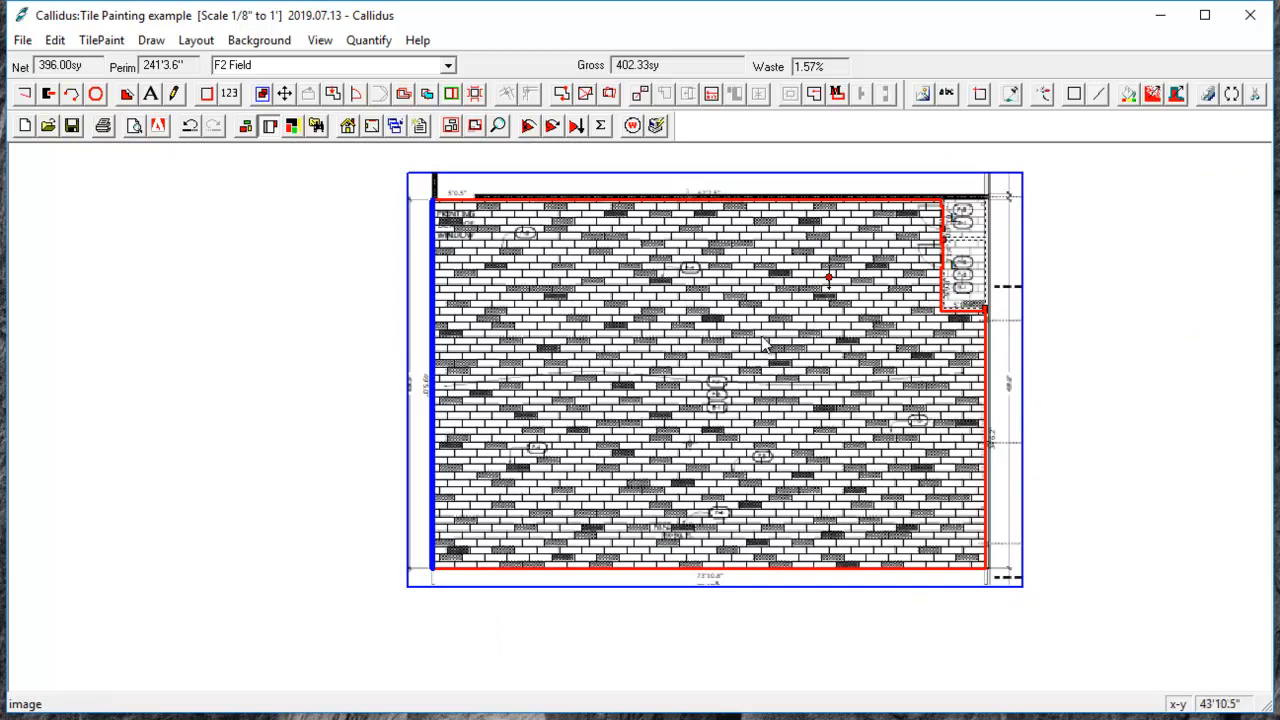
scroll(740, 270, up, 2)
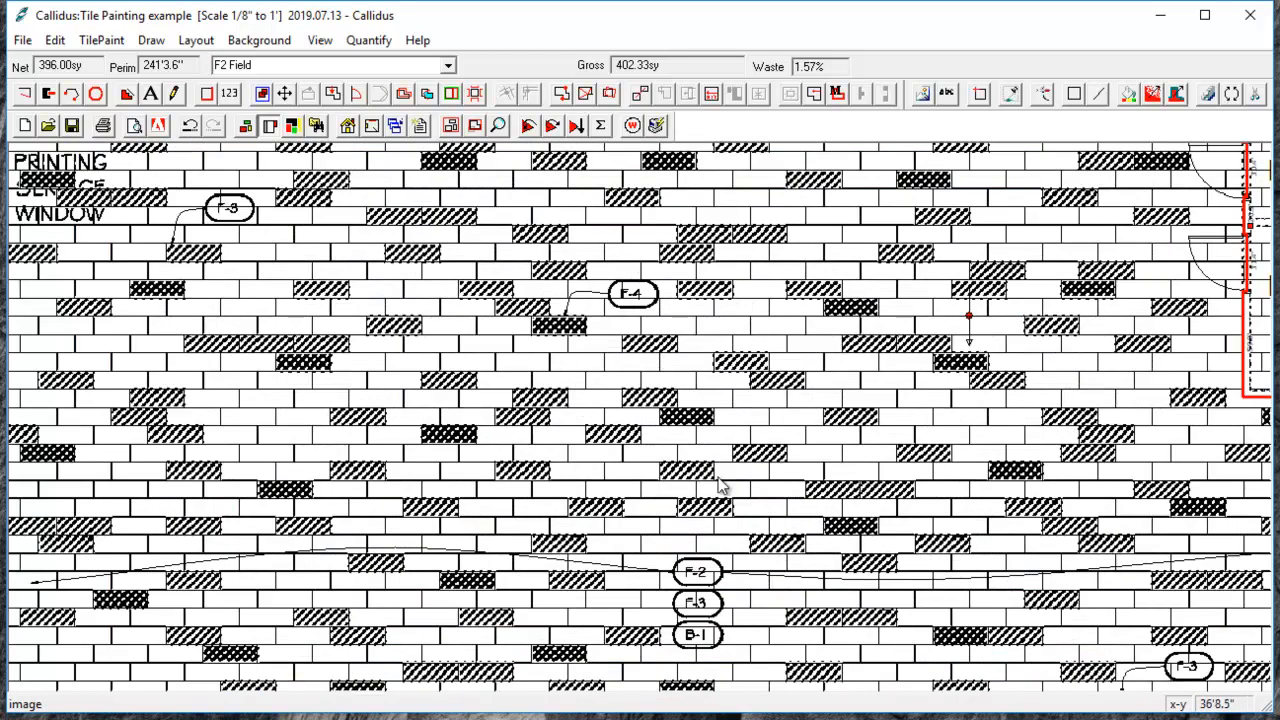
scroll(908, 440, down, 3)
scroll(955, 310, up, 2)
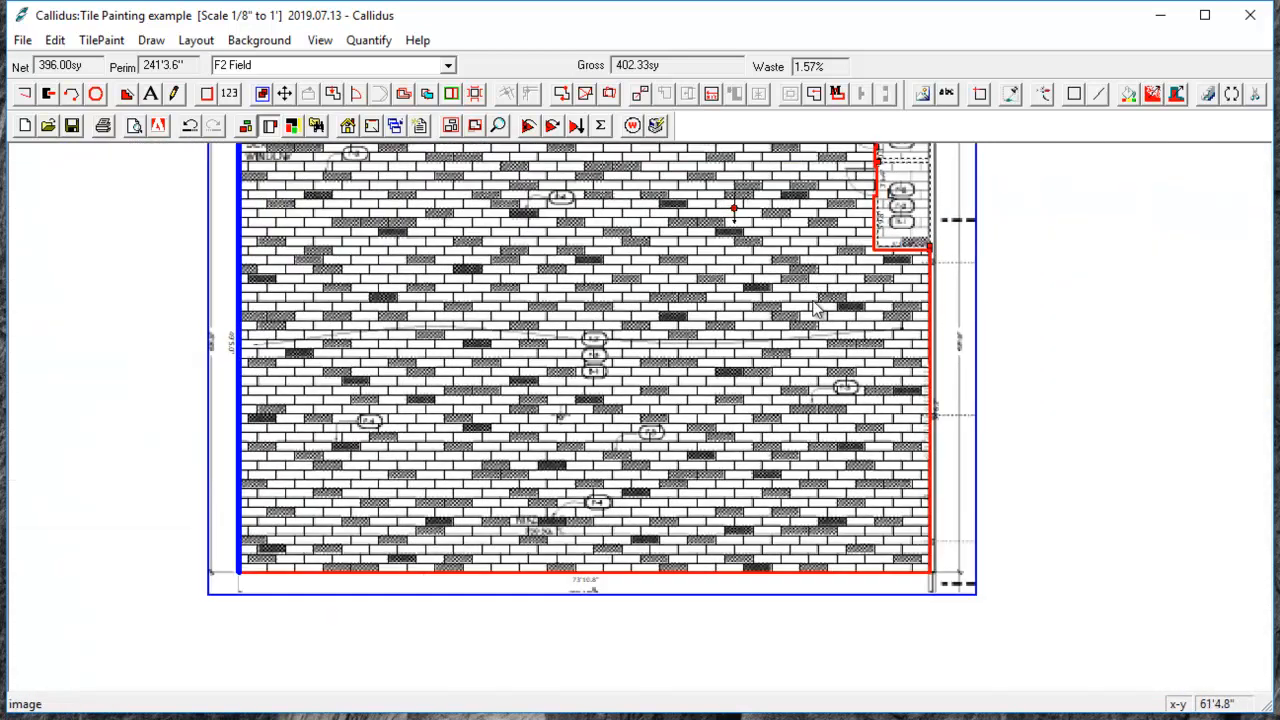
scroll(955, 310, up, 1)
scroll(940, 370, down, 1)
scroll(943, 377, up, 1)
scroll(487, 395, down, 3)
scroll(232, 452, up, 1)
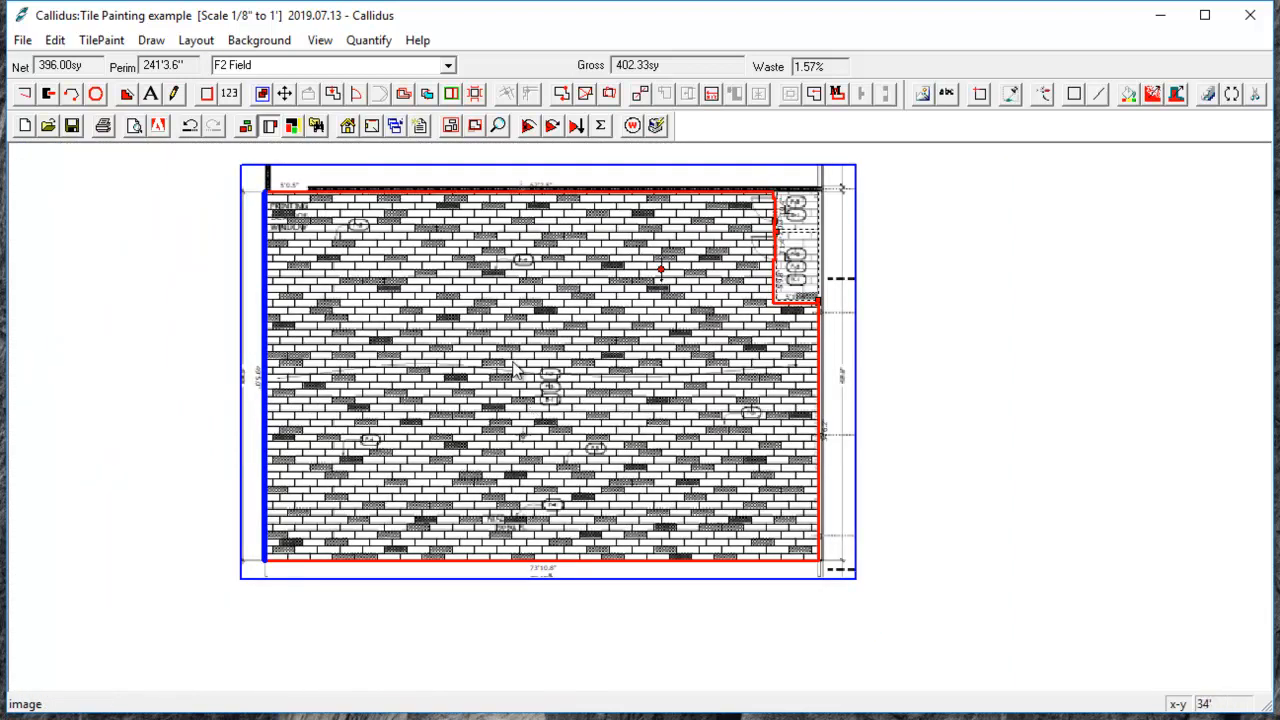
click(396, 127)
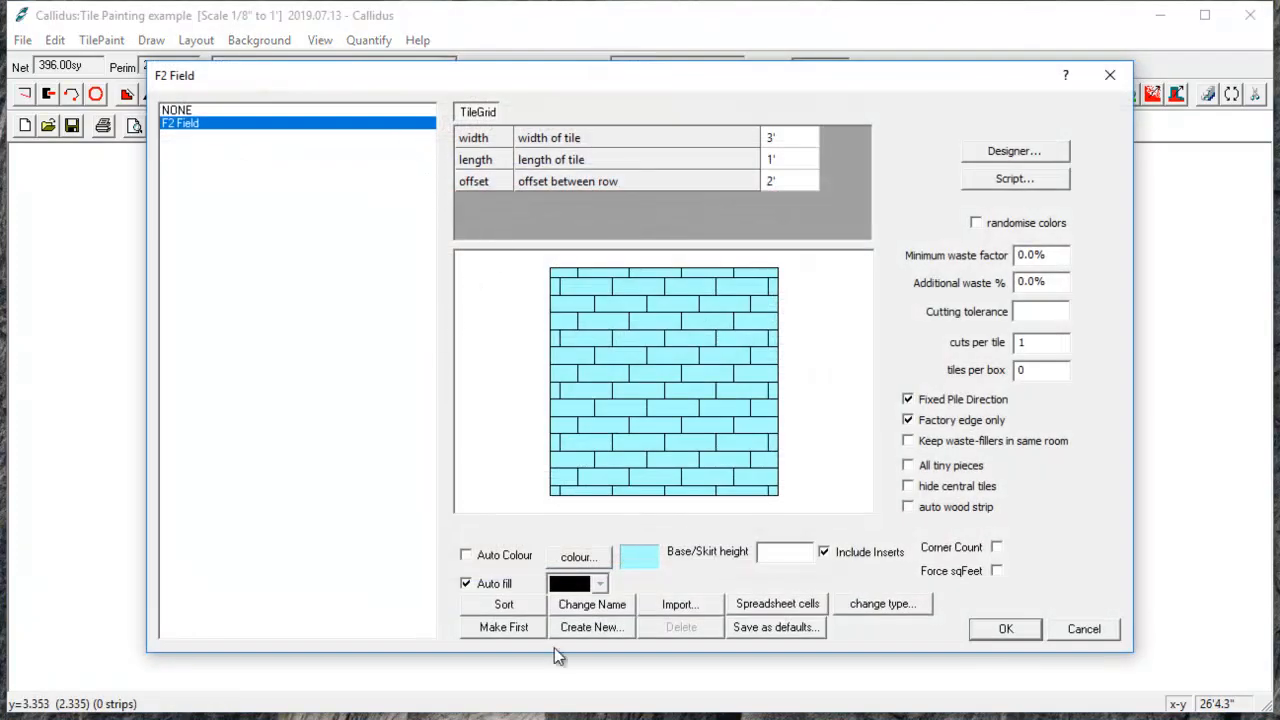
click(578, 627)
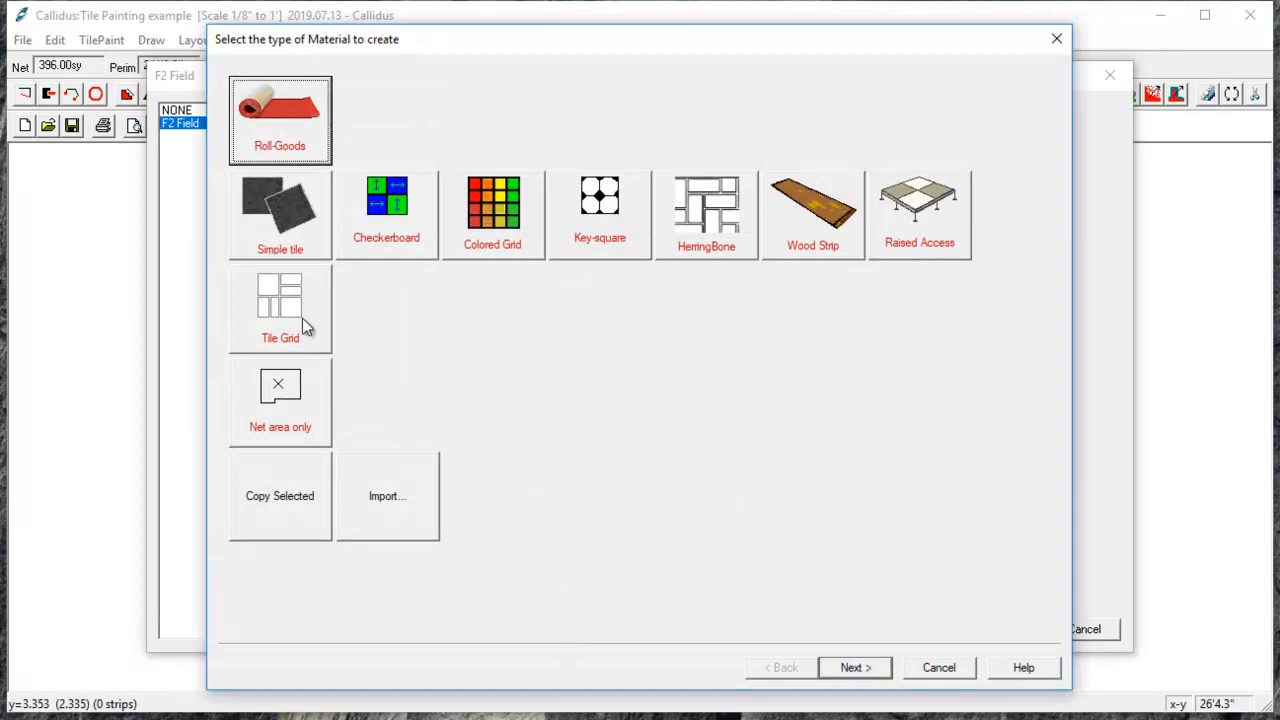
double_click(288, 251)
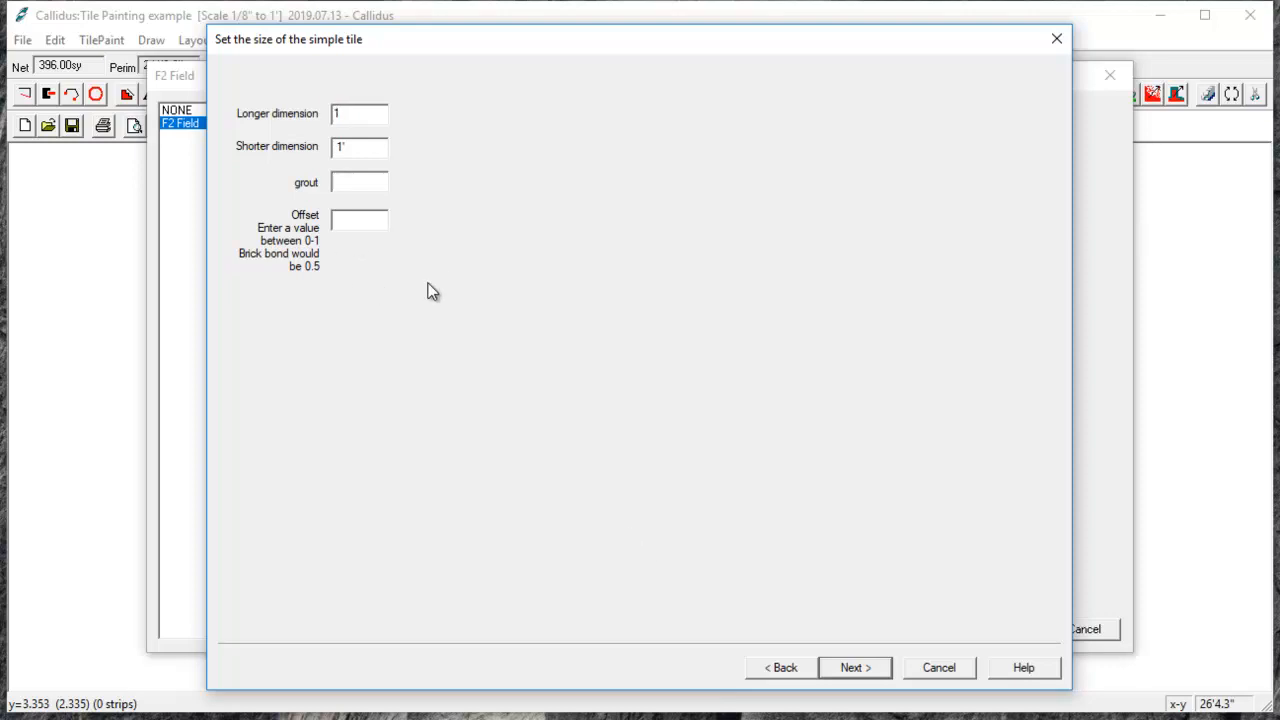
key(BackSpace)
key(BackSpace)
text(.25)
click(850, 676)
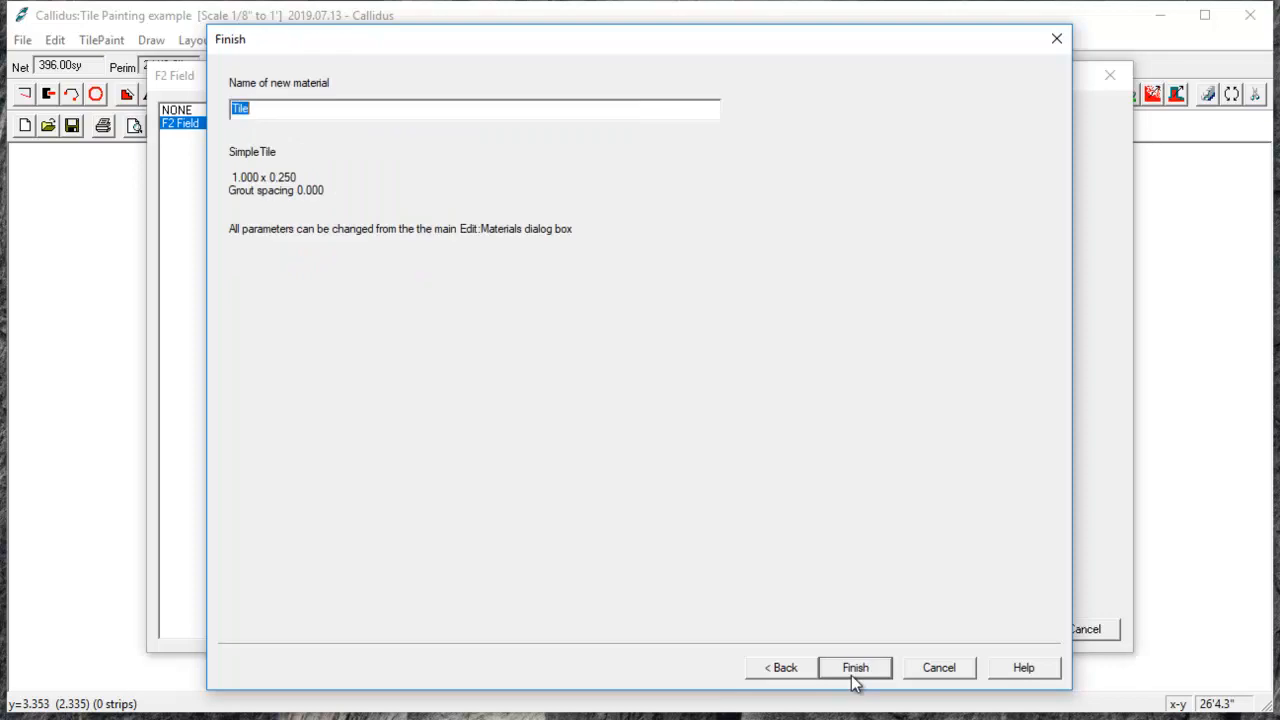
click(855, 670)
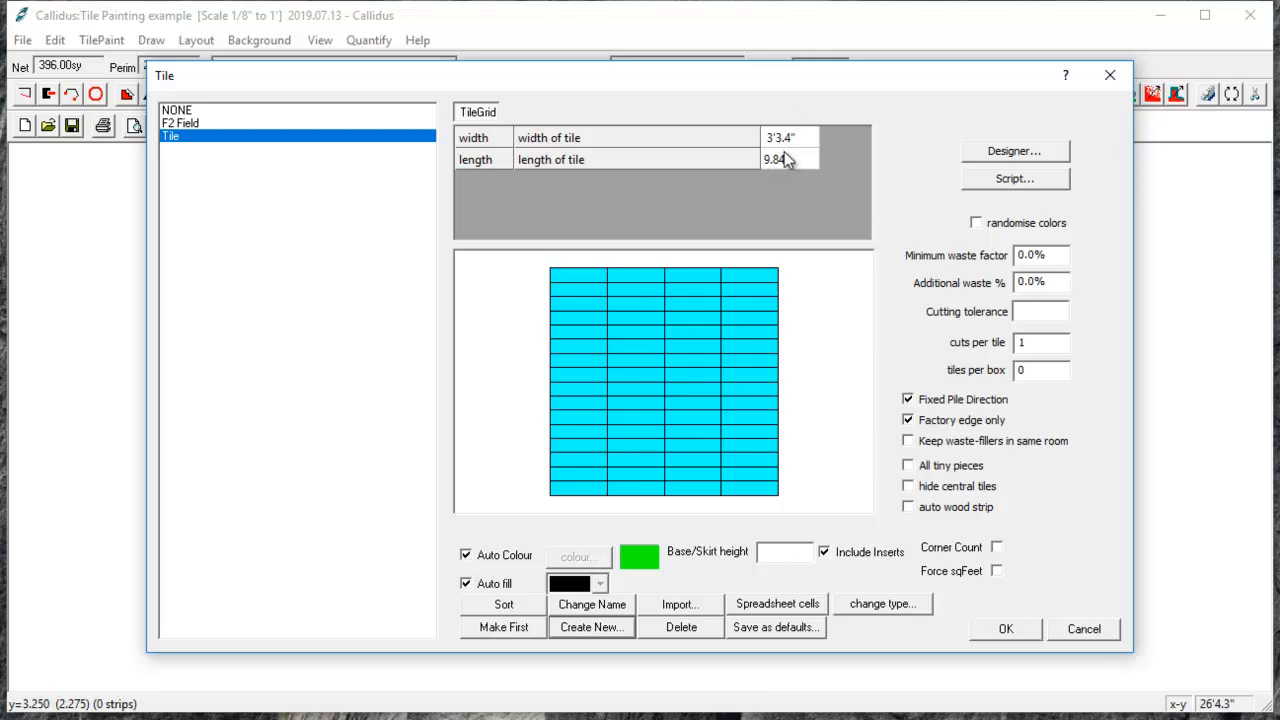
click(1088, 633)
Step: Check the F2 Field grid against the background pattern at the room's left corners, central accent tiles and small upper-right rooms
scroll(215, 297, up, 2)
scroll(236, 310, up, 4)
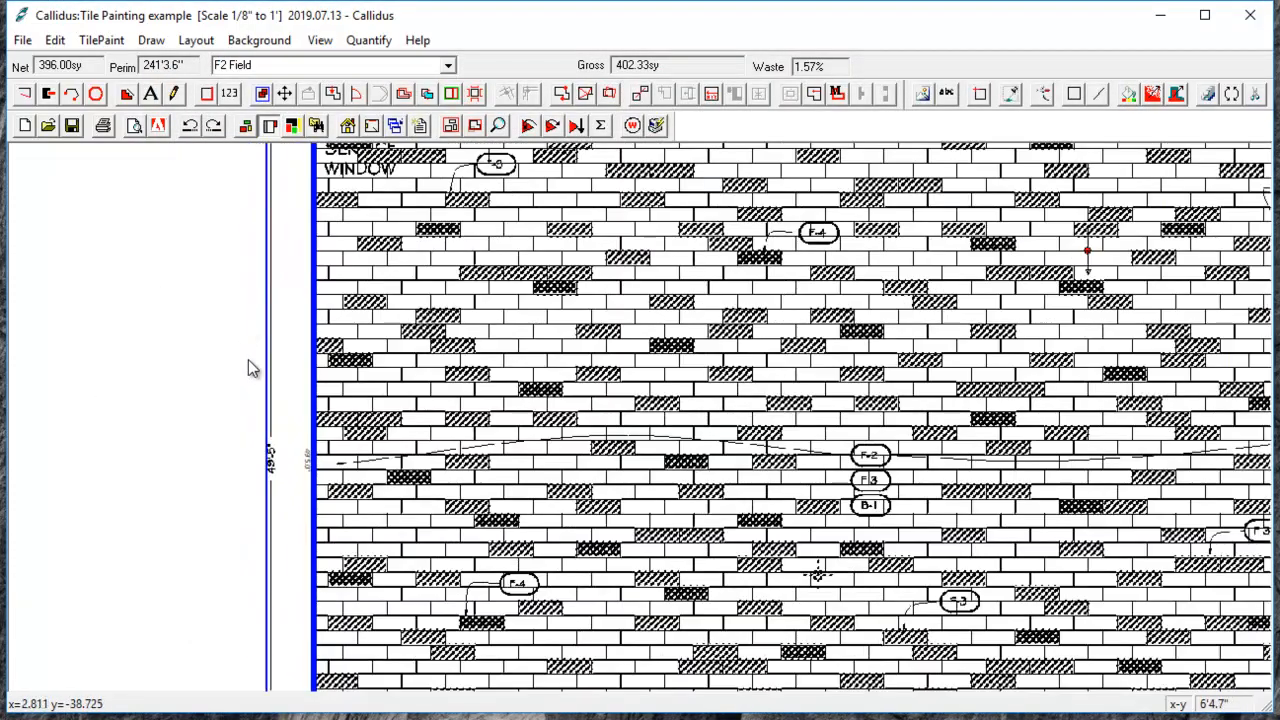
scroll(281, 500, down, 2)
drag(286, 467, 294, 333)
scroll(302, 660, up, 2)
scroll(296, 609, up, 1)
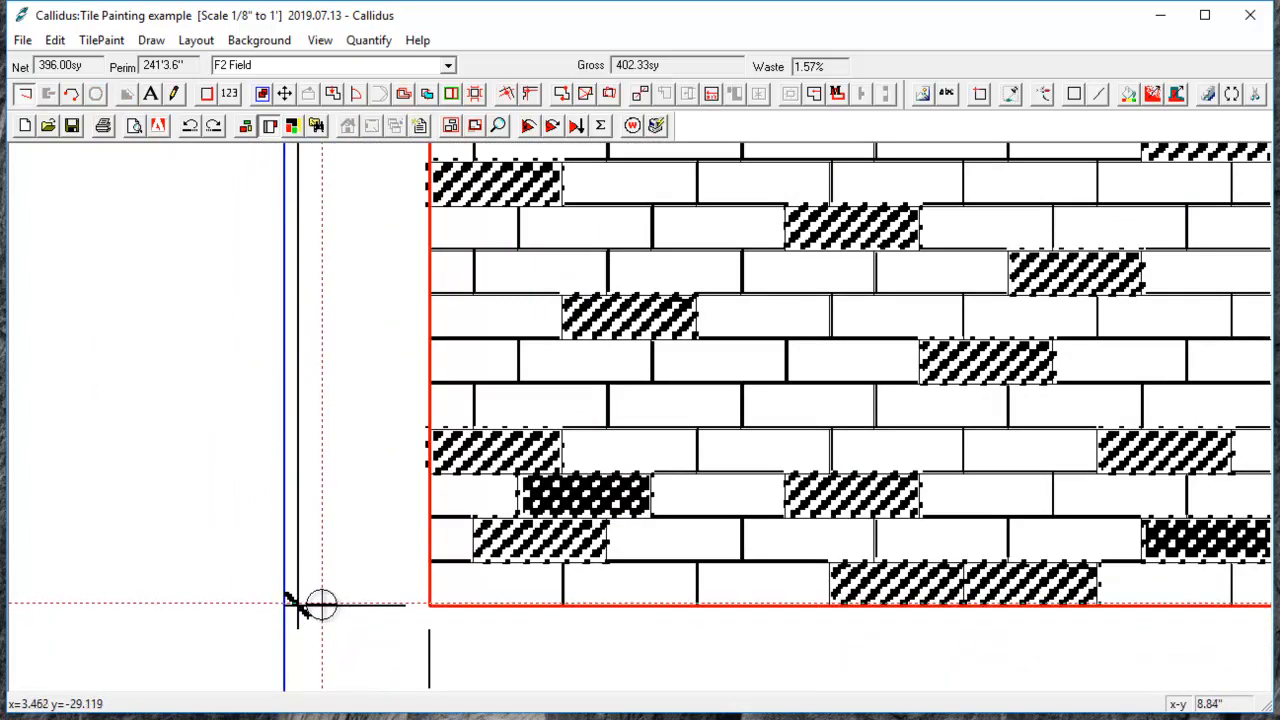
scroll(318, 605, down, 3)
scroll(322, 302, up, 3)
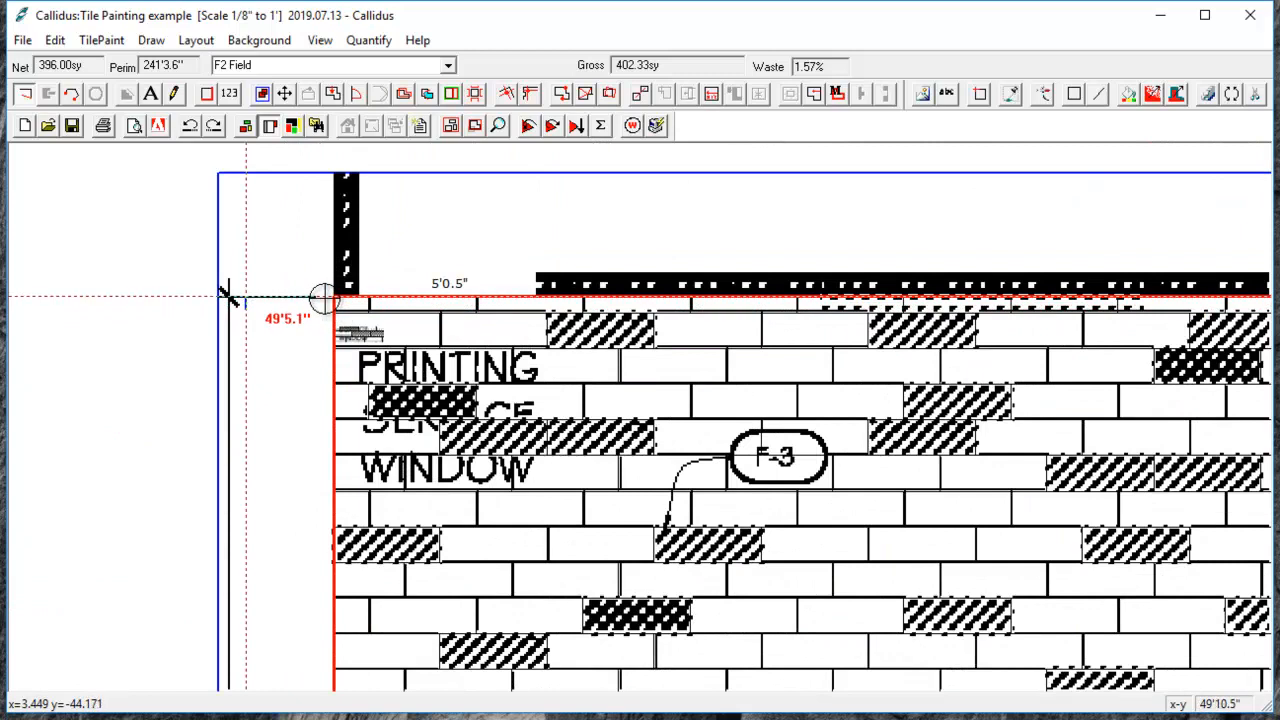
scroll(226, 295, down, 4)
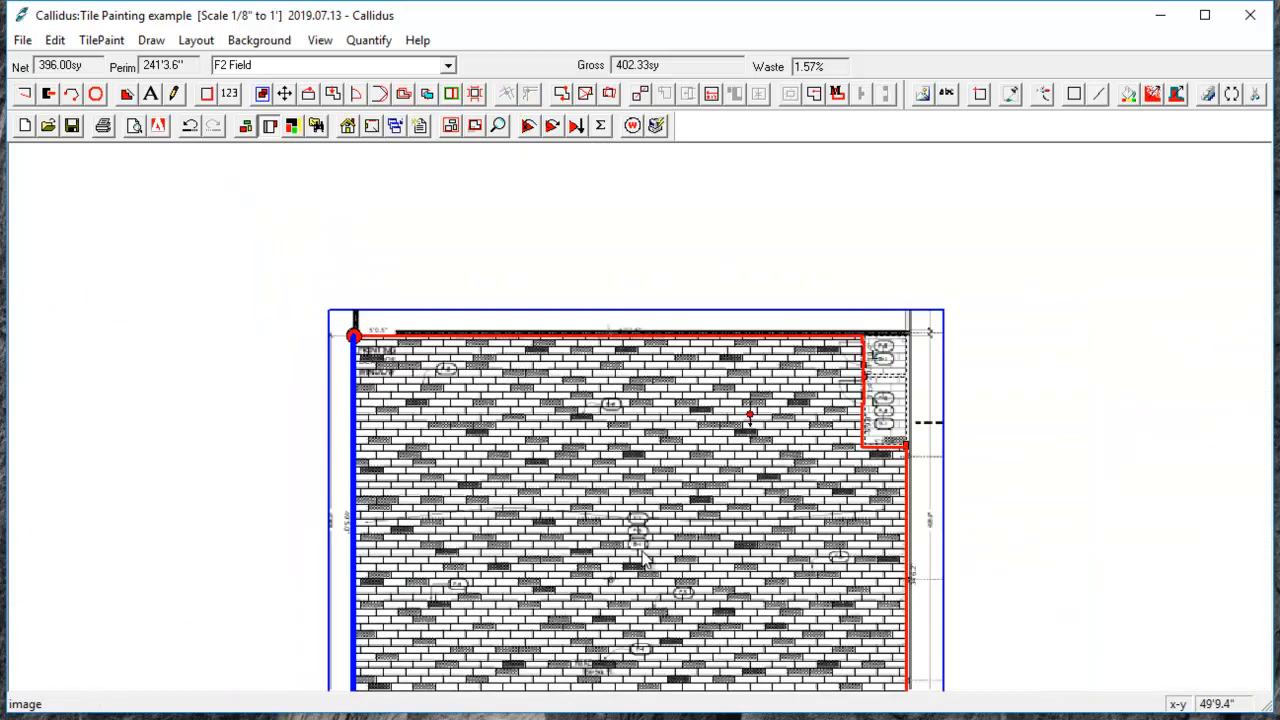
scroll(675, 558, up, 5)
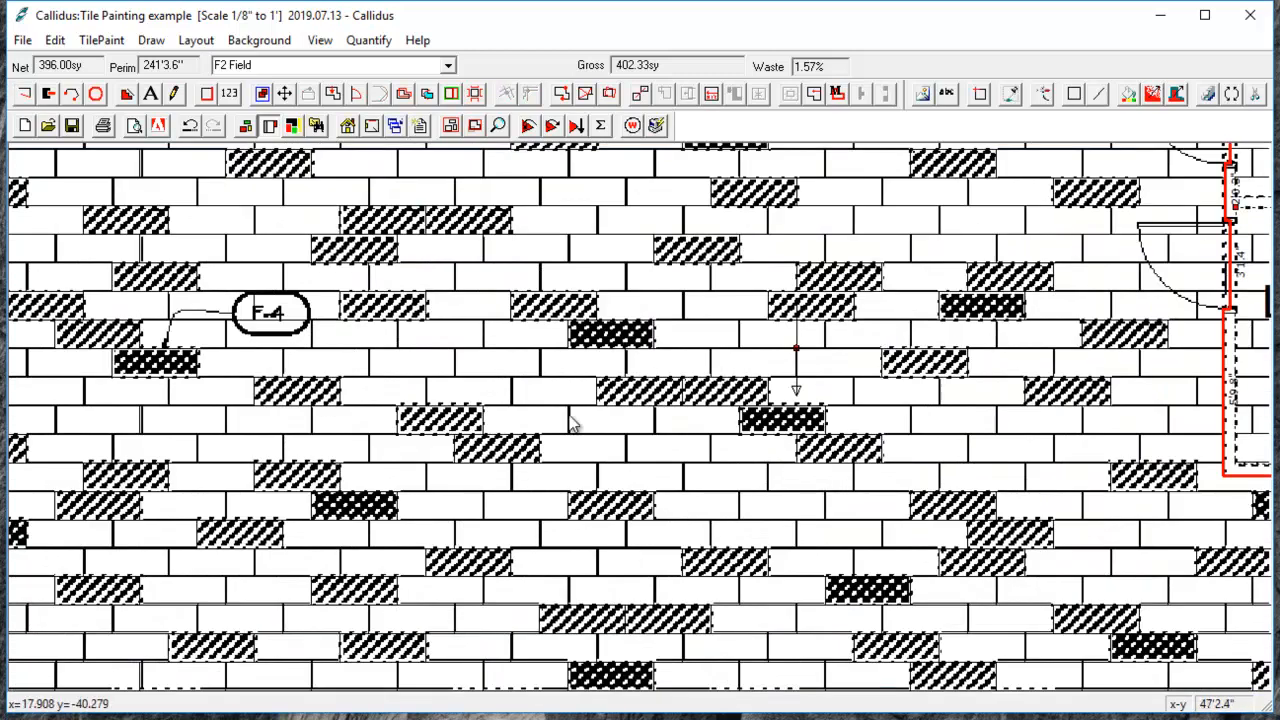
scroll(645, 398, down, 5)
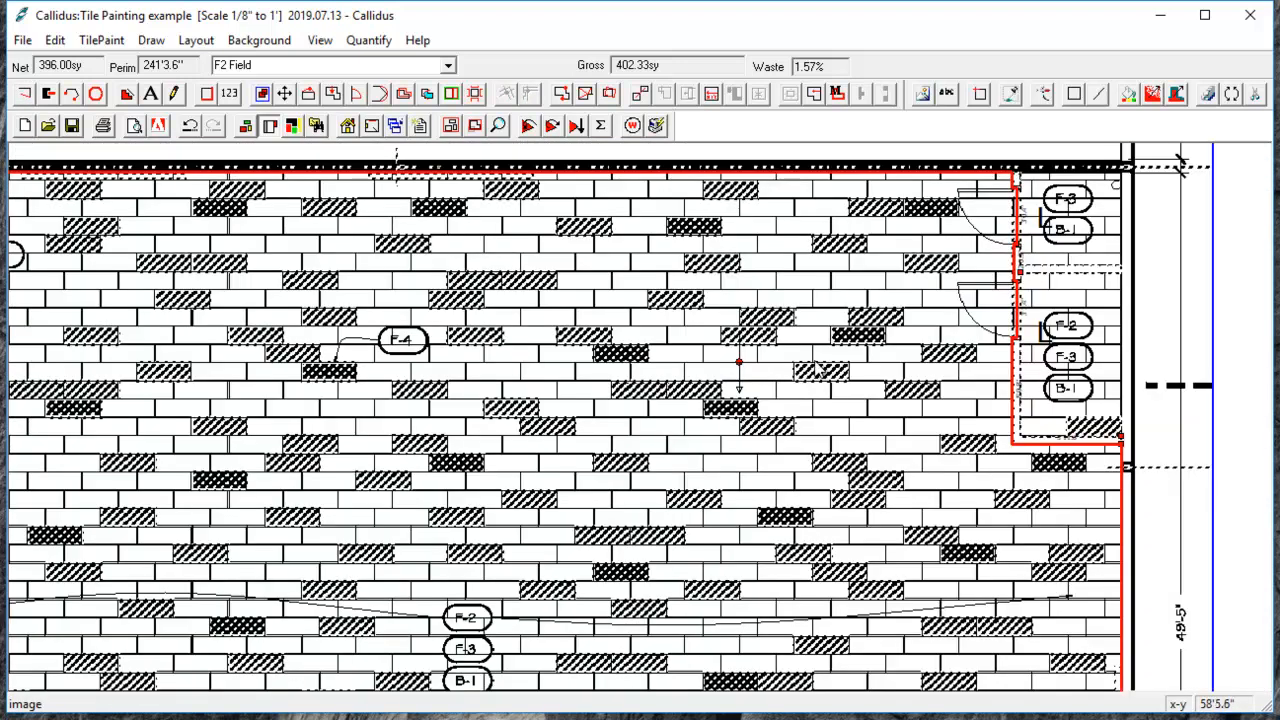
scroll(716, 425, up, 1)
scroll(690, 433, down, 1)
drag(670, 392, 684, 231)
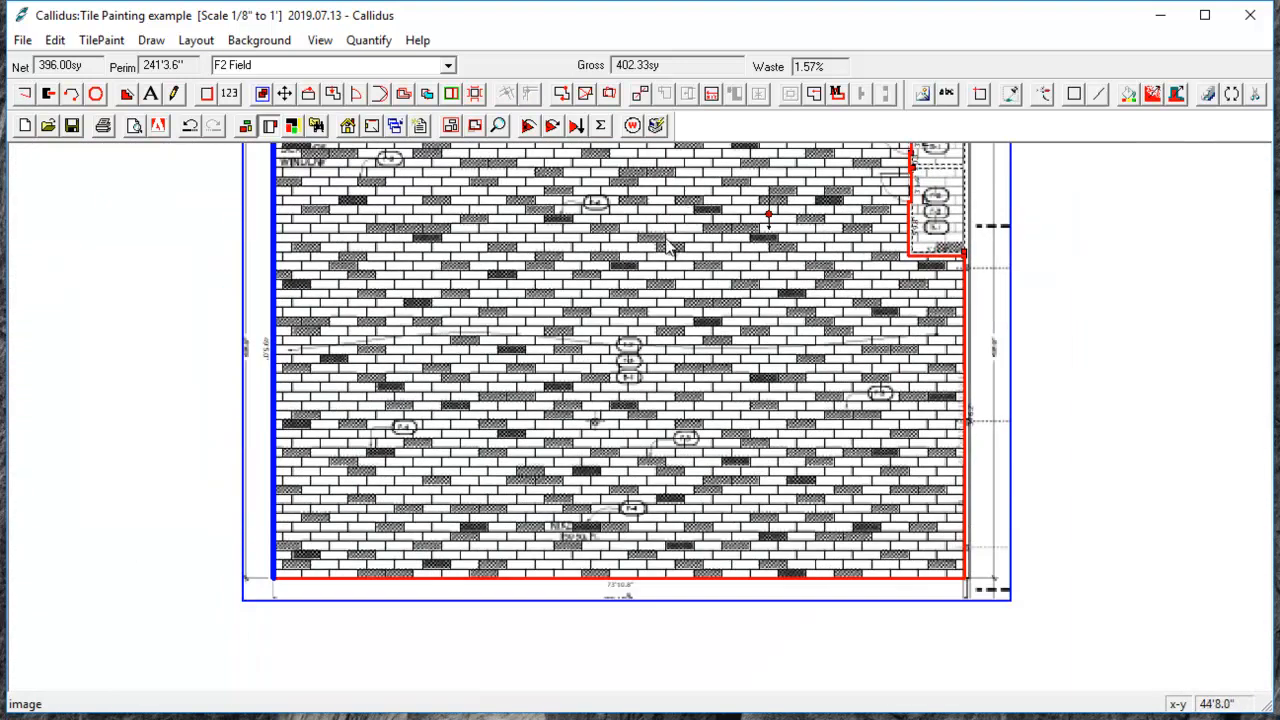
Step: Turn on the colour fill of the tiled area and display the Tile Picker beside the floor plan
click(246, 128)
drag(591, 273, 567, 335)
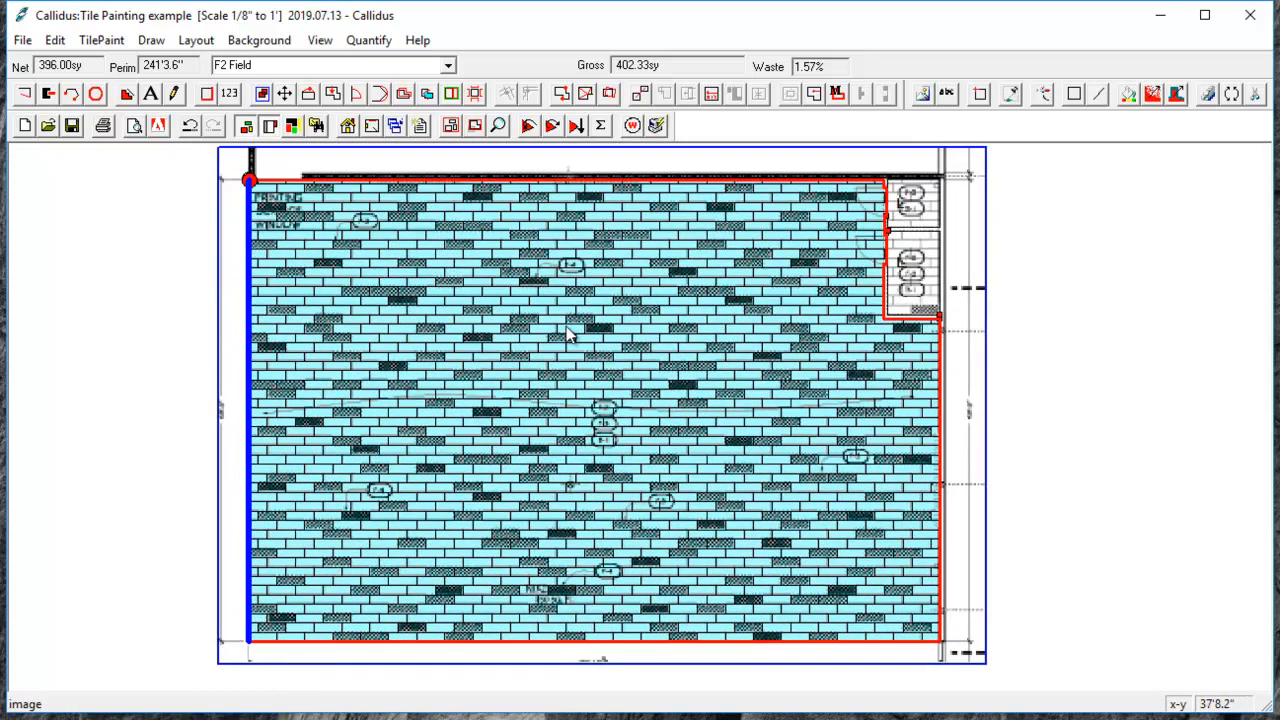
click(920, 95)
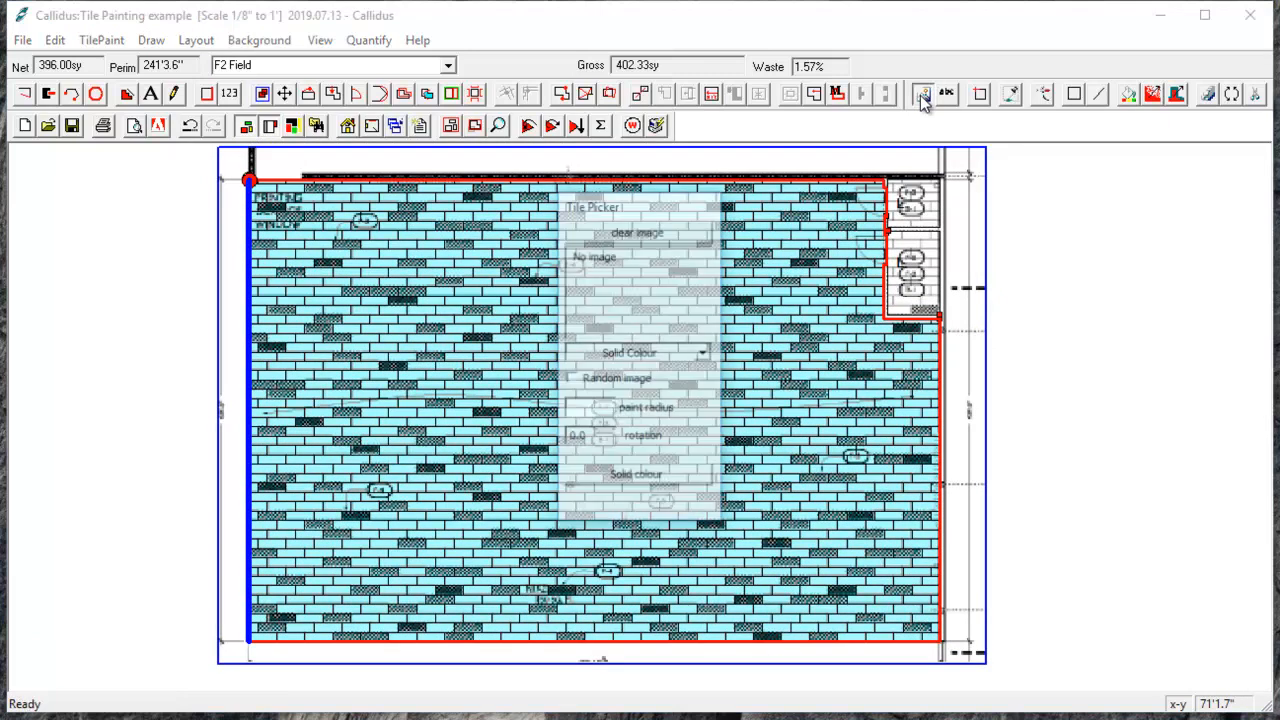
mouse_move(665, 210)
mouse_down()
mouse_move(719, 220)
mouse_move(1010, 207)
mouse_move(1100, 190)
mouse_up()
click(1165, 334)
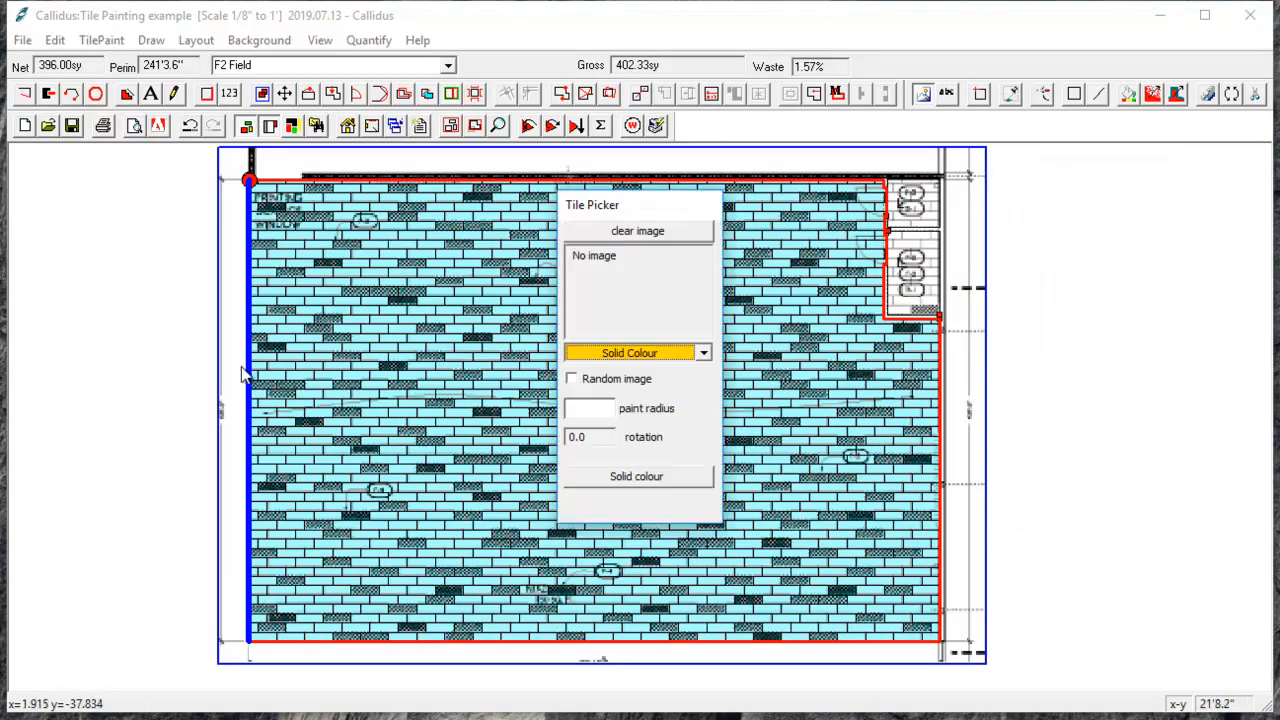
mouse_move(681, 207)
mouse_down()
mouse_move(761, 216)
mouse_move(1208, 180)
mouse_up()
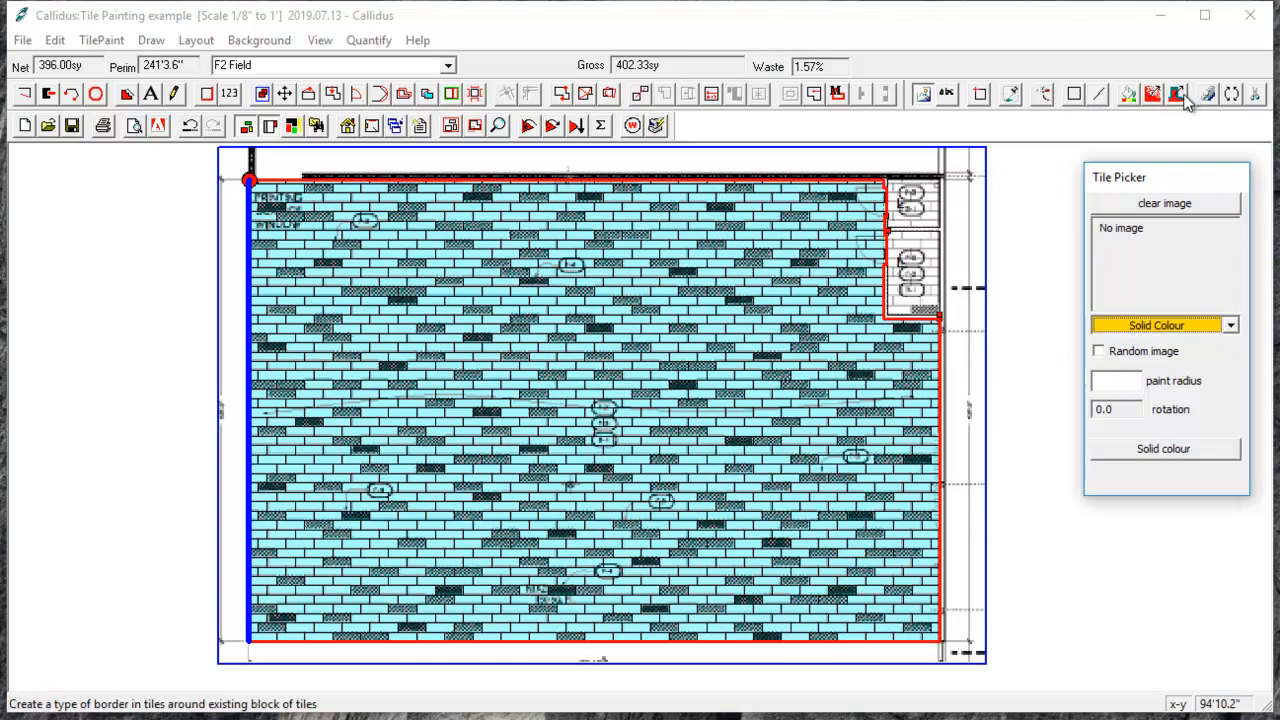
Step: Paint eleven diagonally hatched F-3 accent tiles in the upper part of the room with the yellow solid colour
click(1042, 97)
scroll(690, 230, up, 3)
click(845, 305)
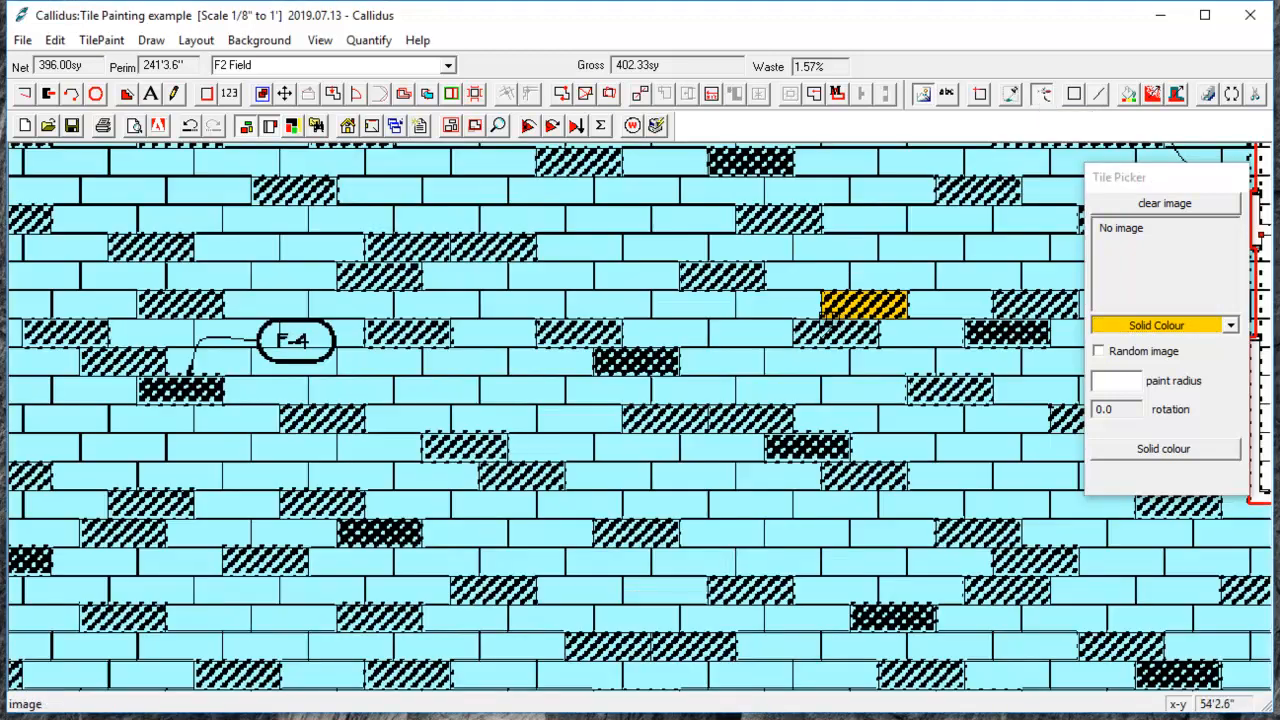
click(830, 333)
click(752, 224)
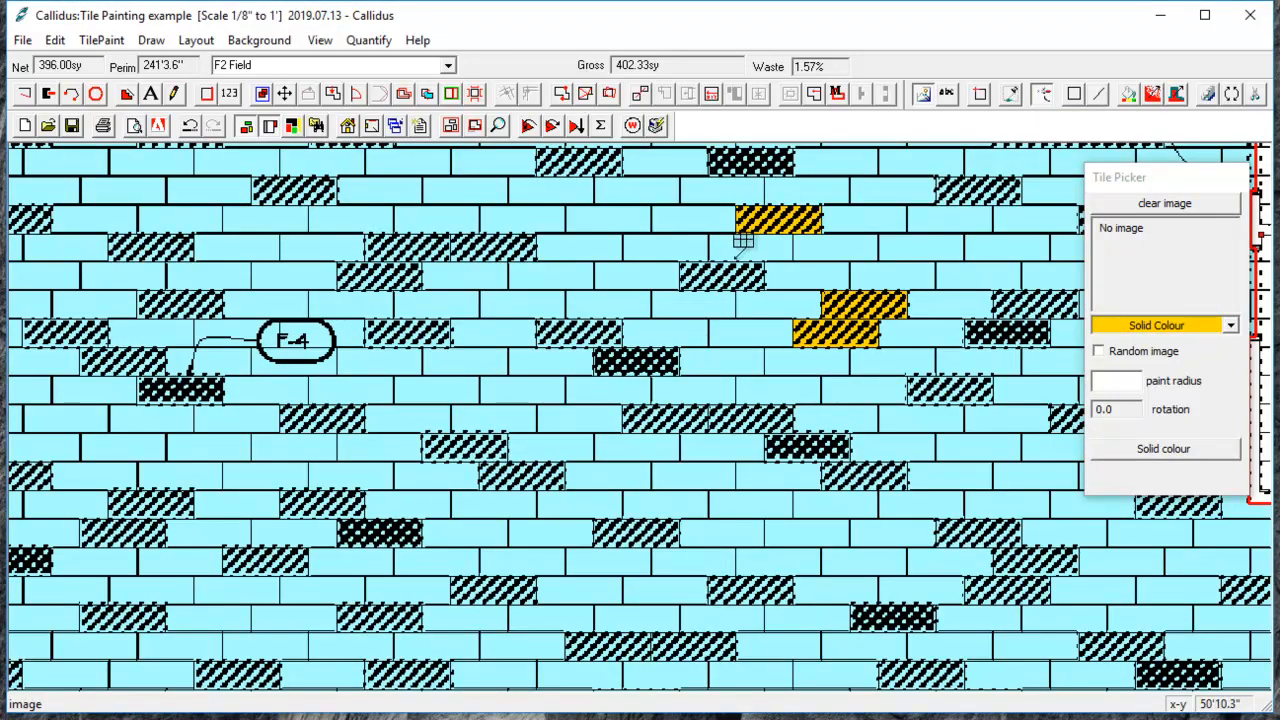
click(722, 276)
click(598, 160)
click(484, 232)
click(420, 245)
click(375, 272)
click(326, 176)
click(384, 330)
click(601, 316)
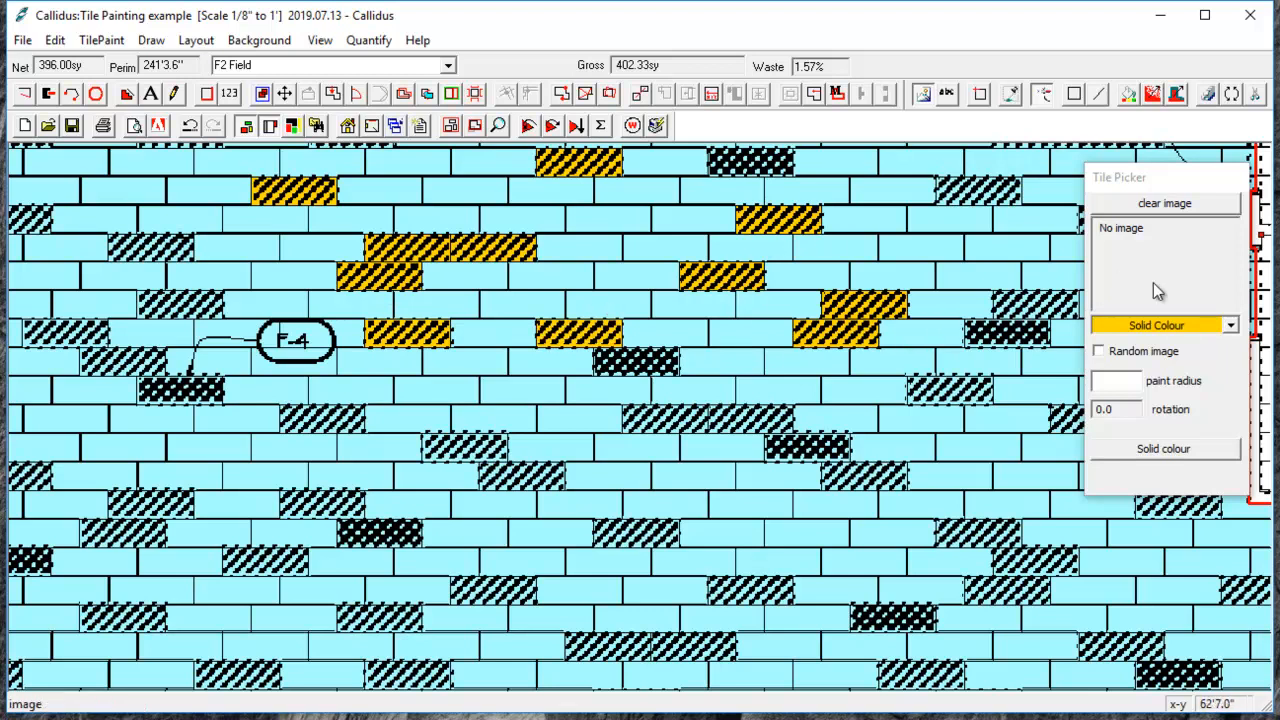
Step: Switch the painting colour to solid green and paint six dark dotted F-4 accent tiles around the yellow ones
click(1232, 326)
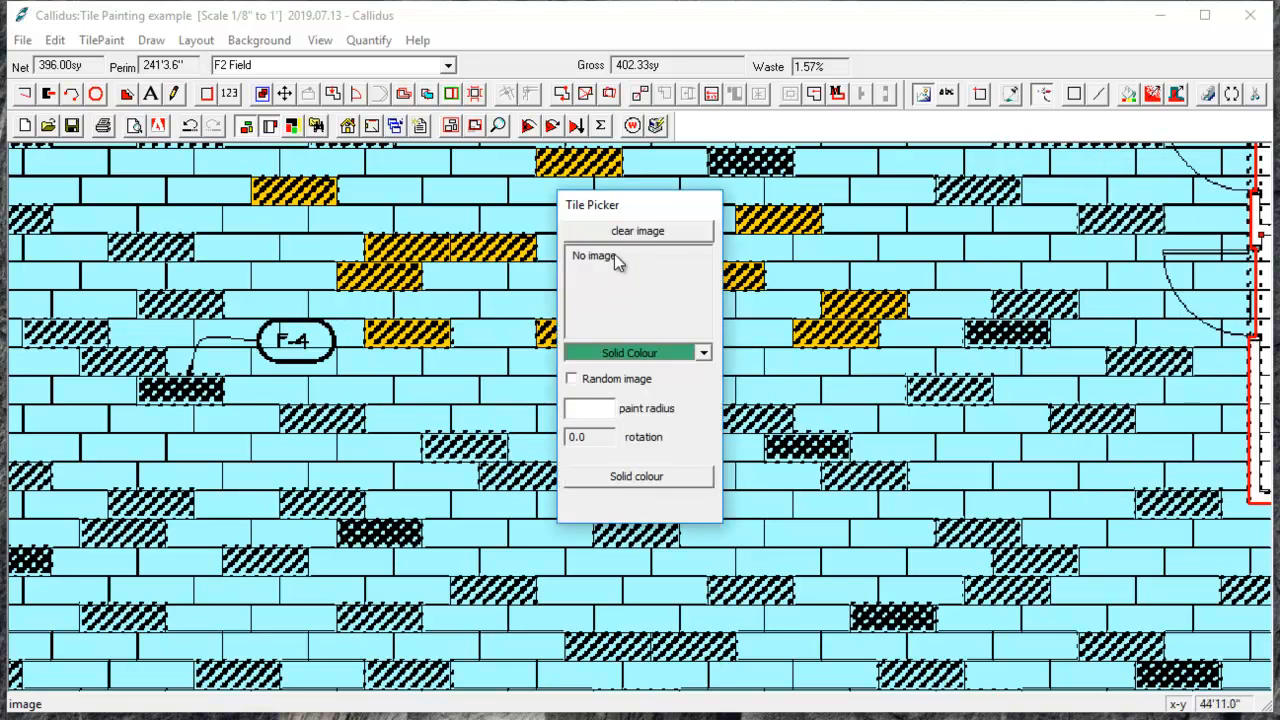
drag(638, 207, 989, 204)
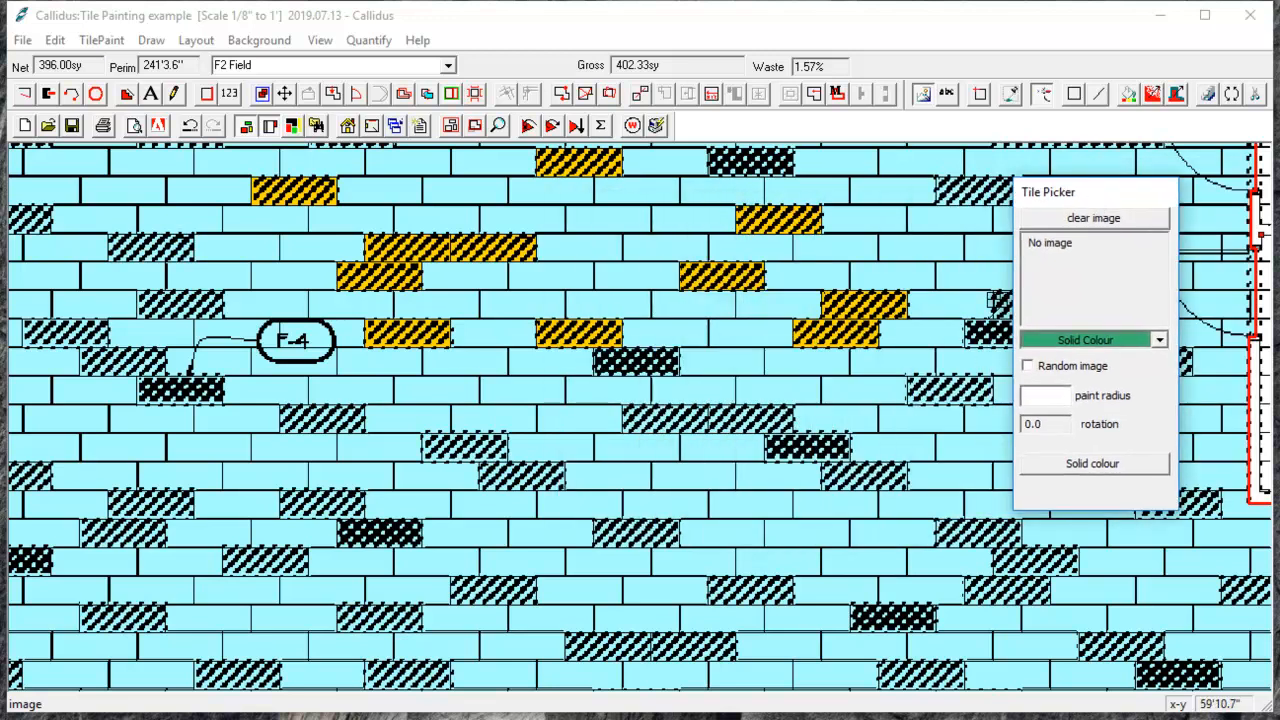
click(988, 326)
click(620, 354)
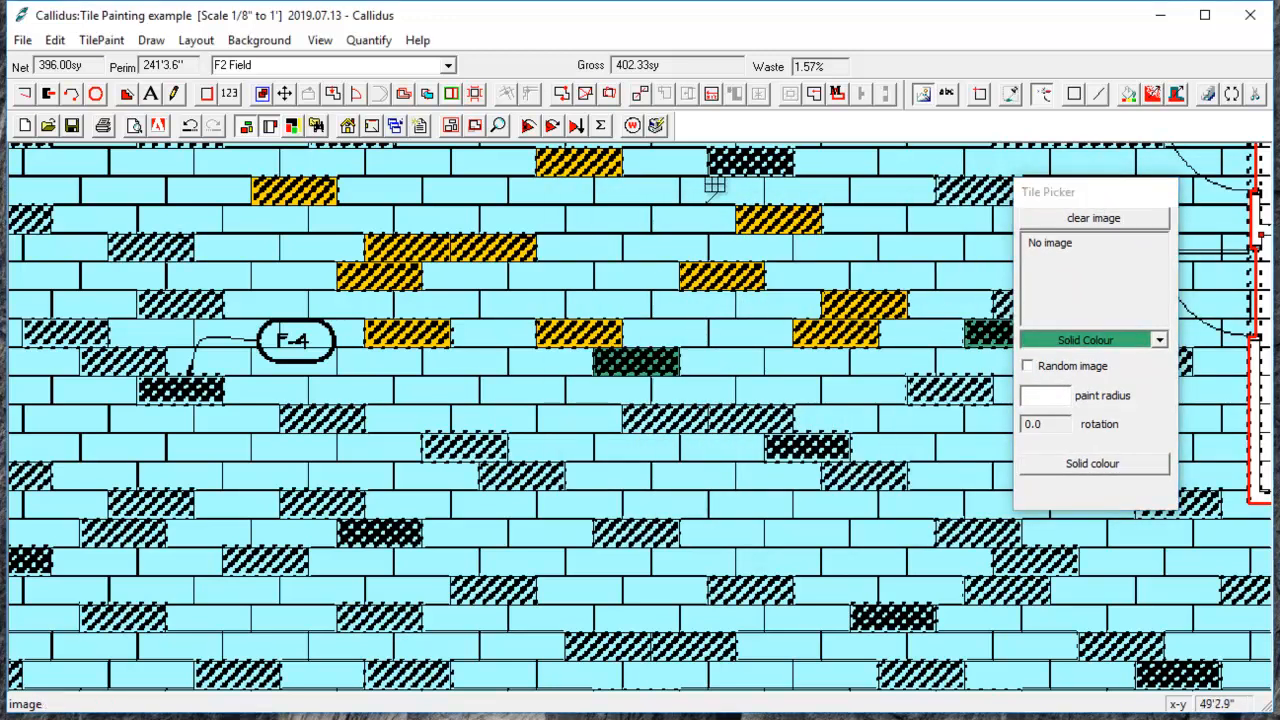
click(750, 156)
click(182, 386)
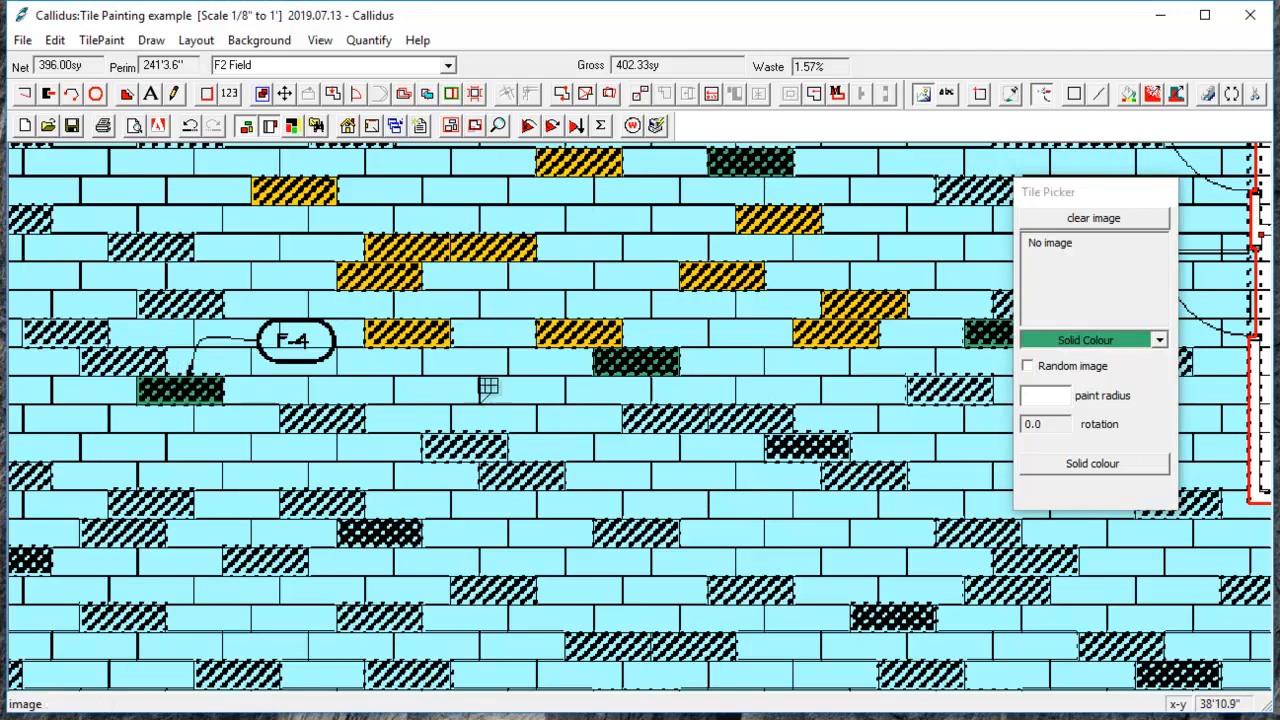
click(785, 445)
scroll(775, 445, down, 1)
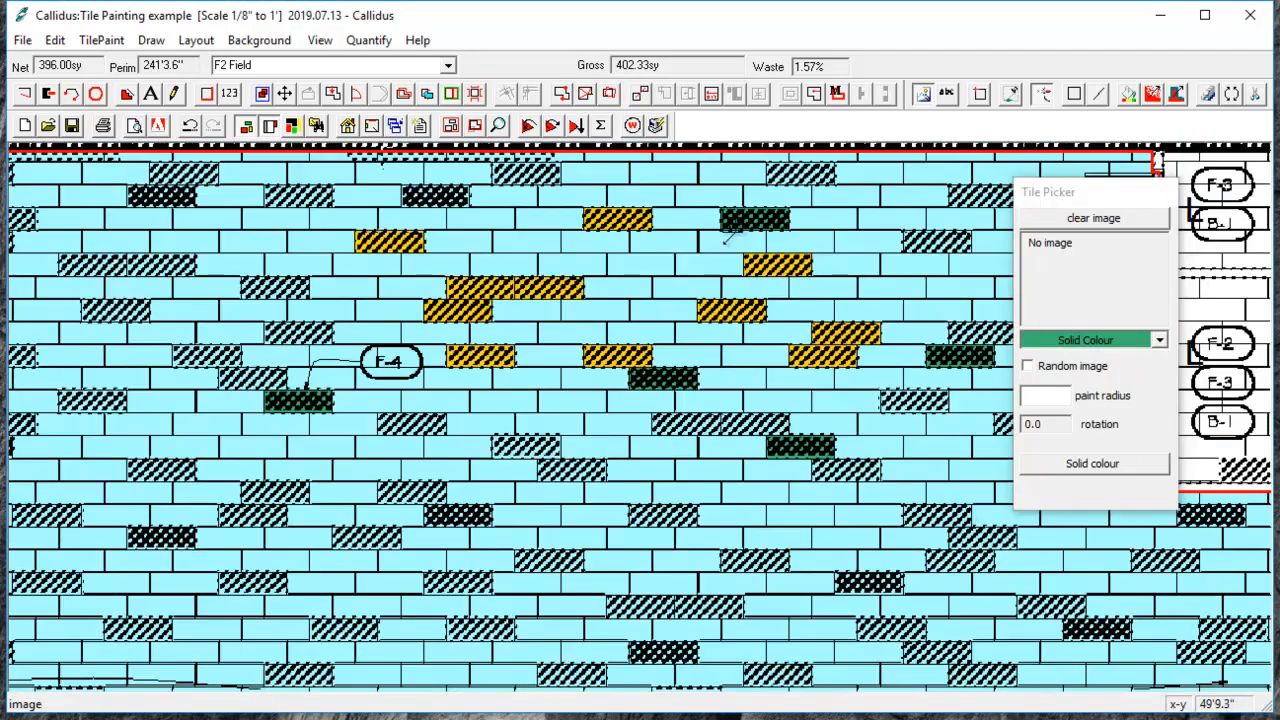
click(452, 188)
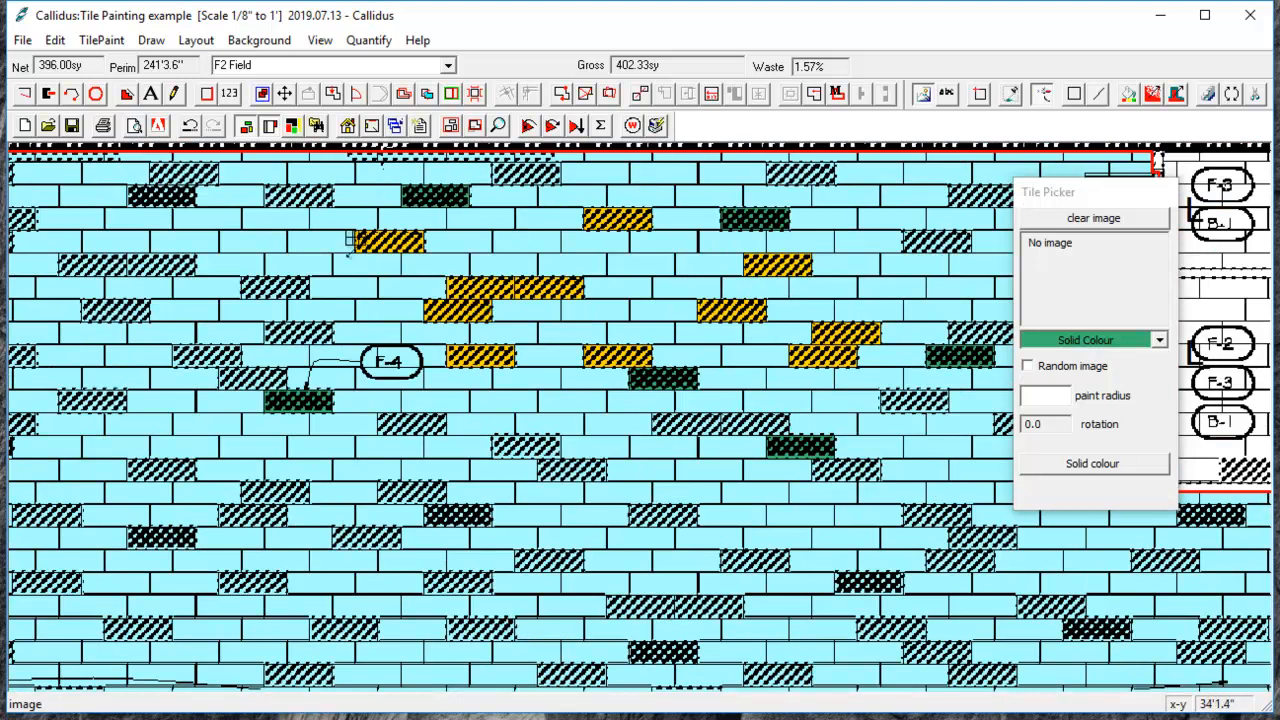
Step: Set the tile element references to F-2 Field for light blue, F-3 Accent 1 for yellow and F-4 Accent 2 for green
click(946, 95)
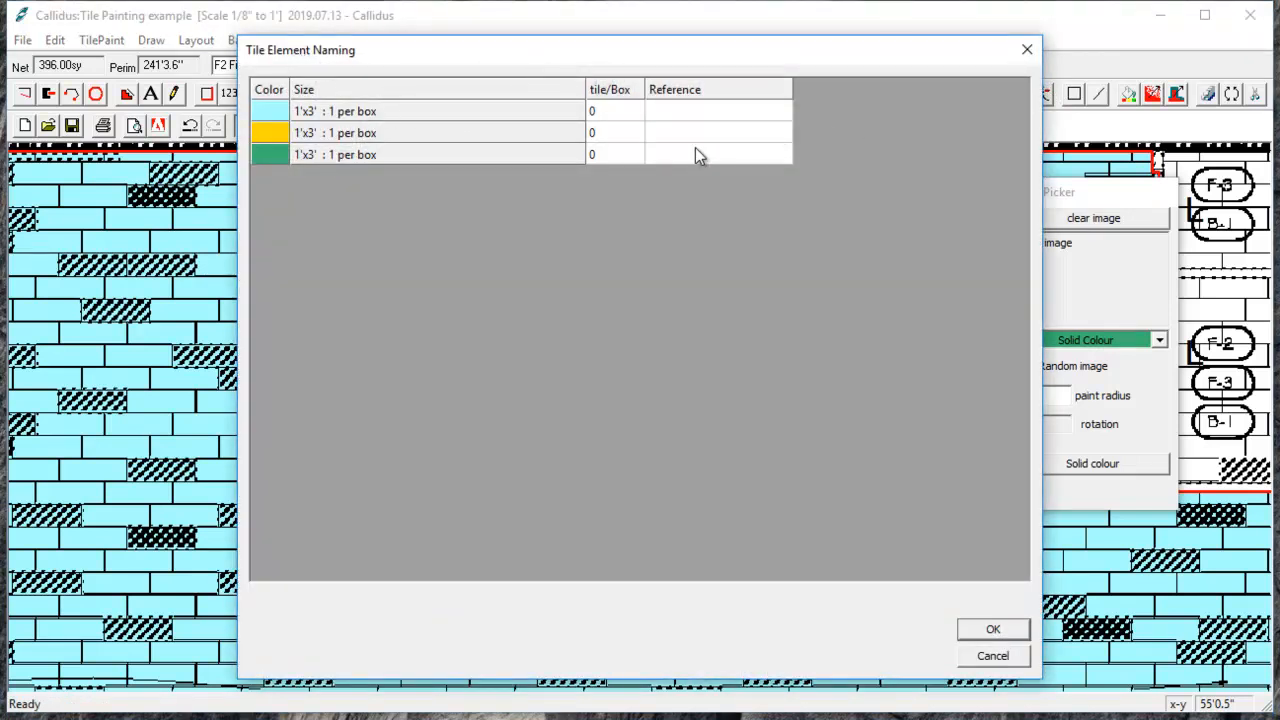
click(695, 113)
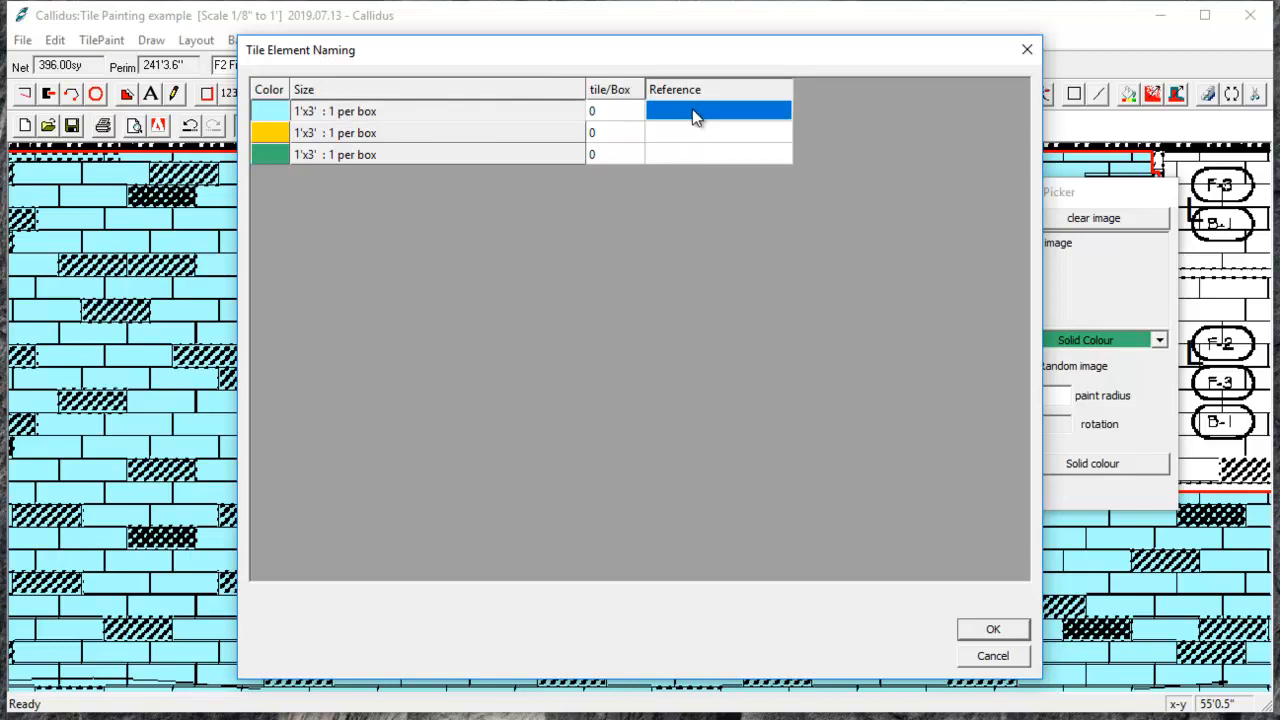
text(F-2 Field)
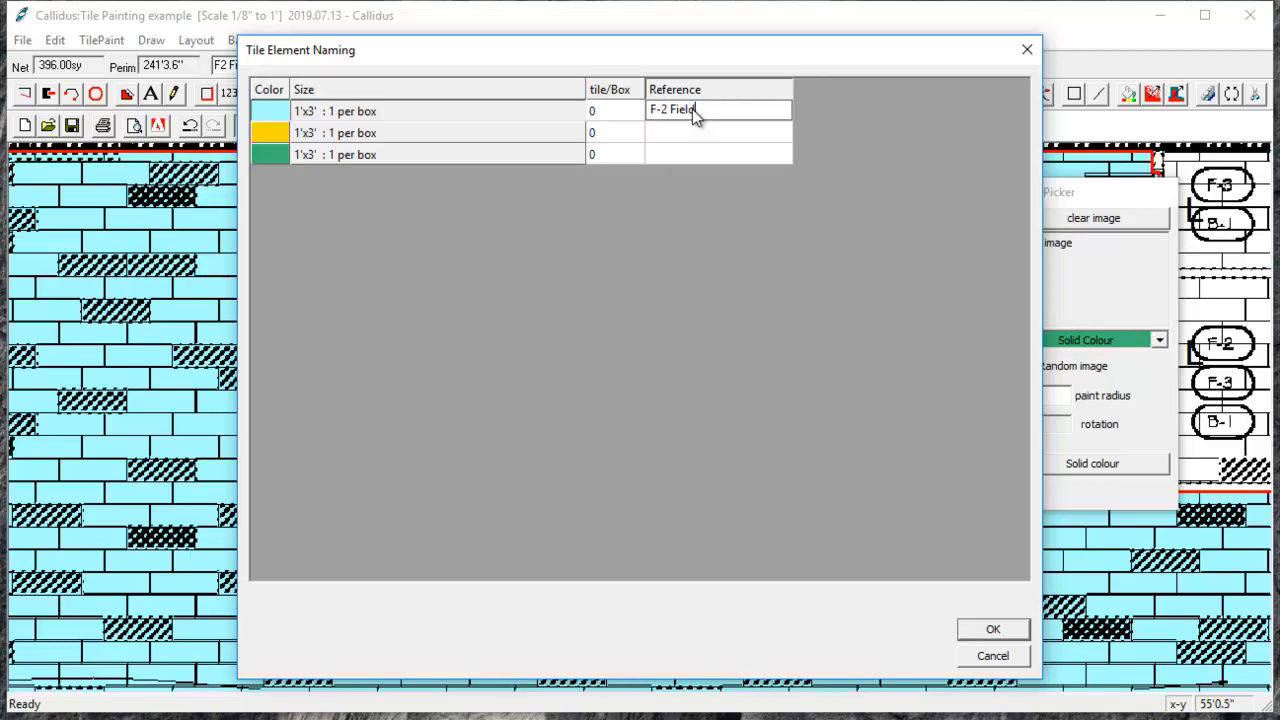
key(Tab)
key(Tab)
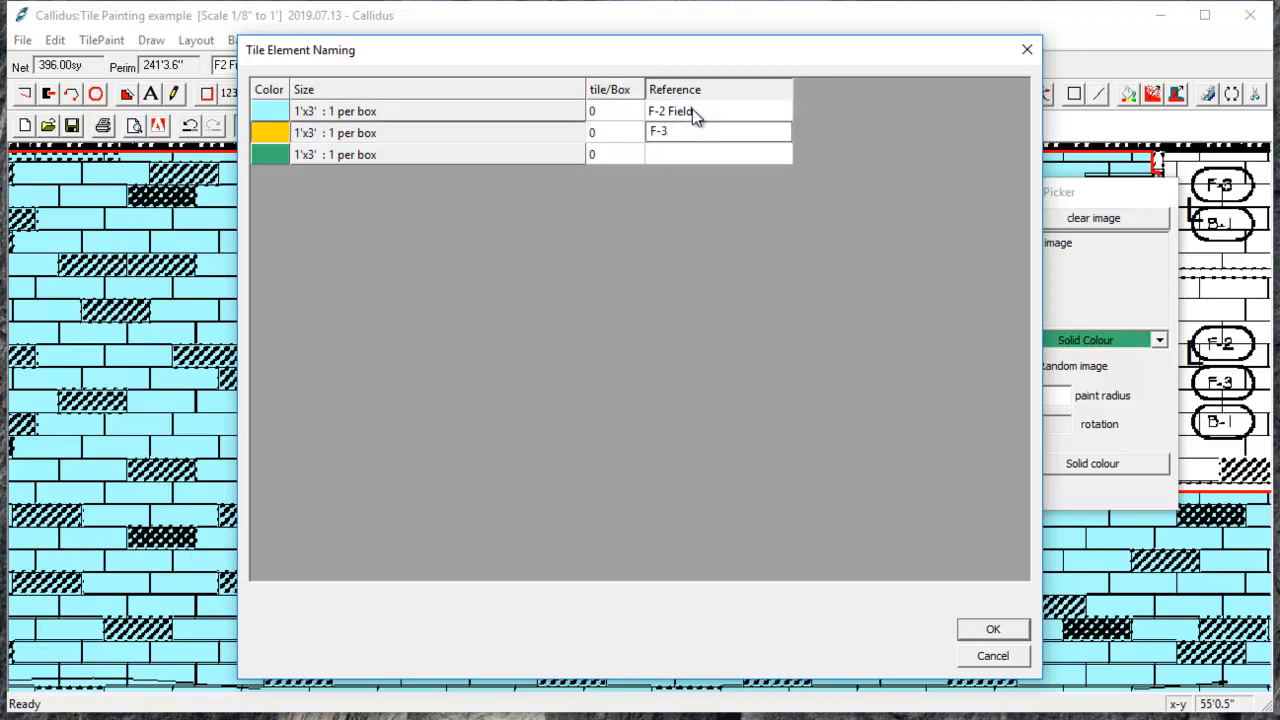
text(F-3 Accent 1)
key(Tab)
key(Tab)
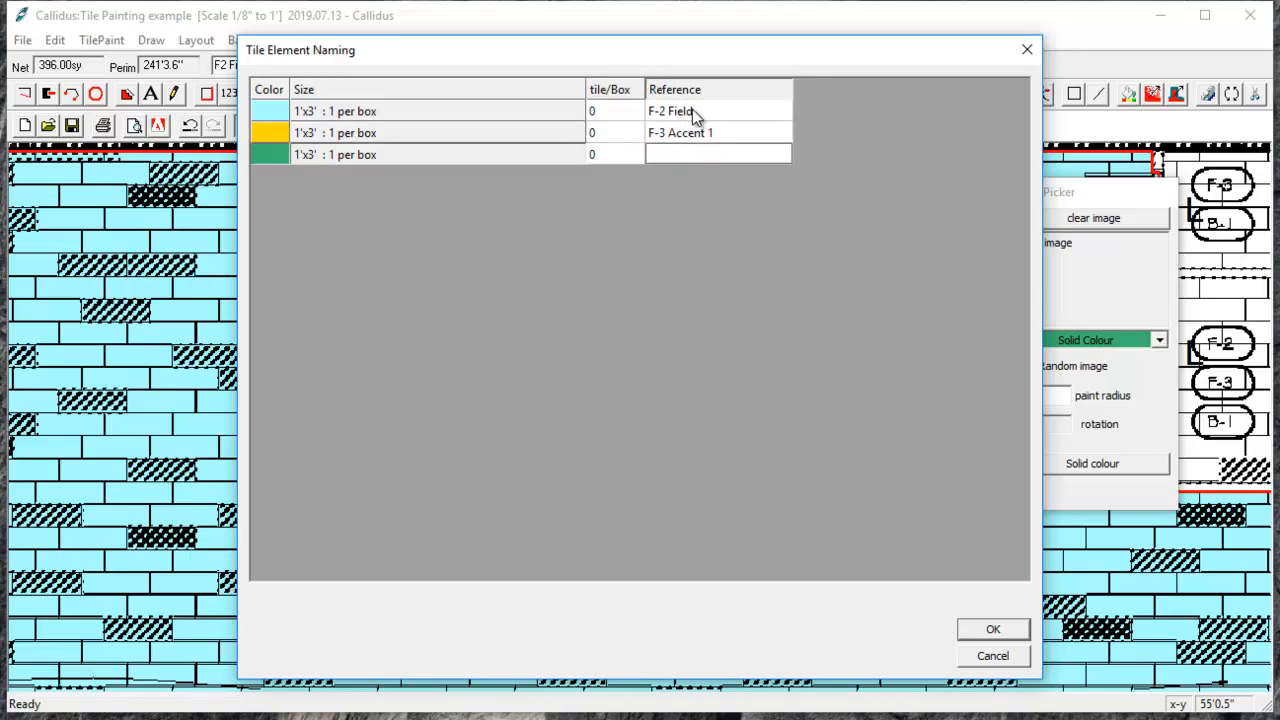
text(F-4 Accent 2)
click(999, 636)
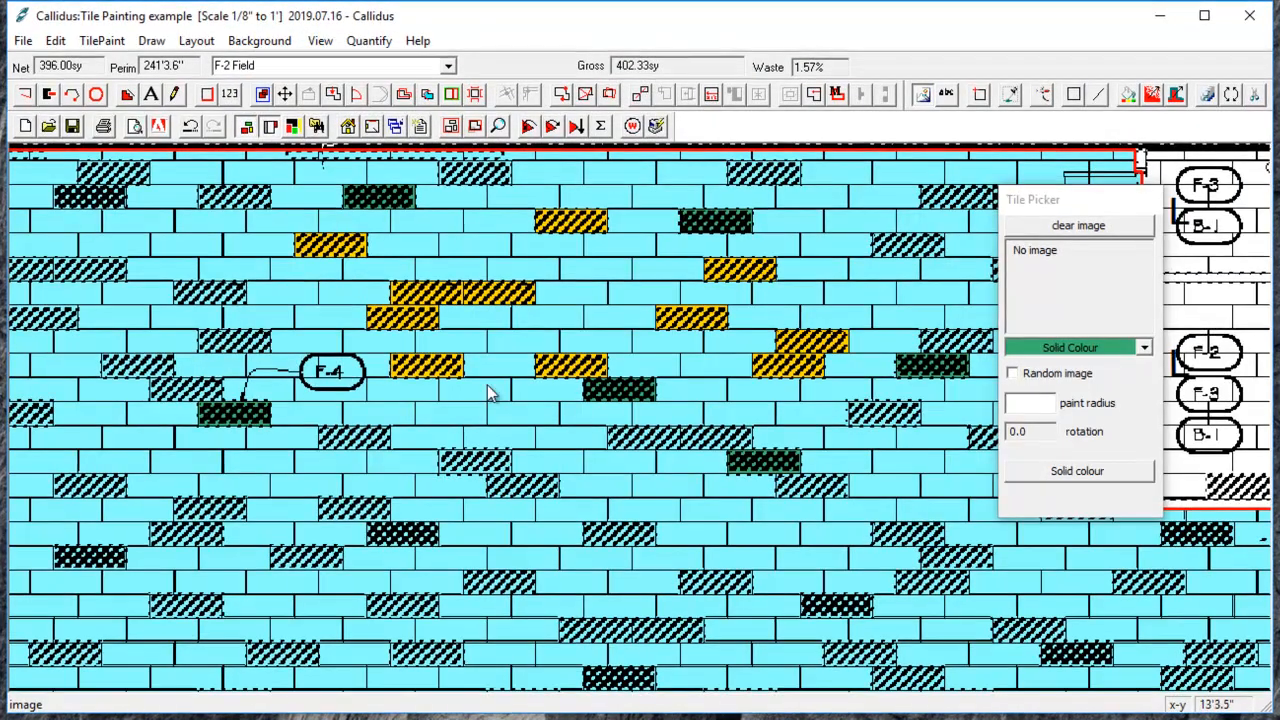
Step: Preview the Colour Summary of FloorPlan report at Fit To Page scale and examine its tile breakdown list
click(134, 125)
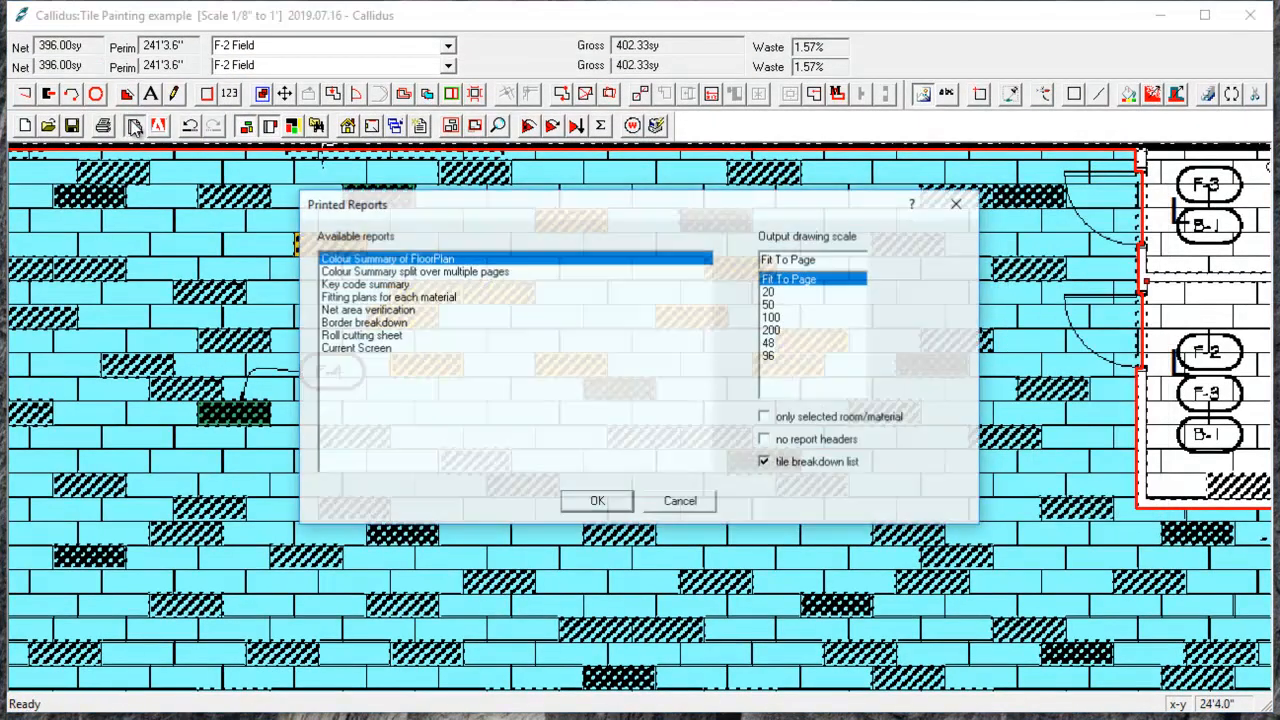
click(598, 502)
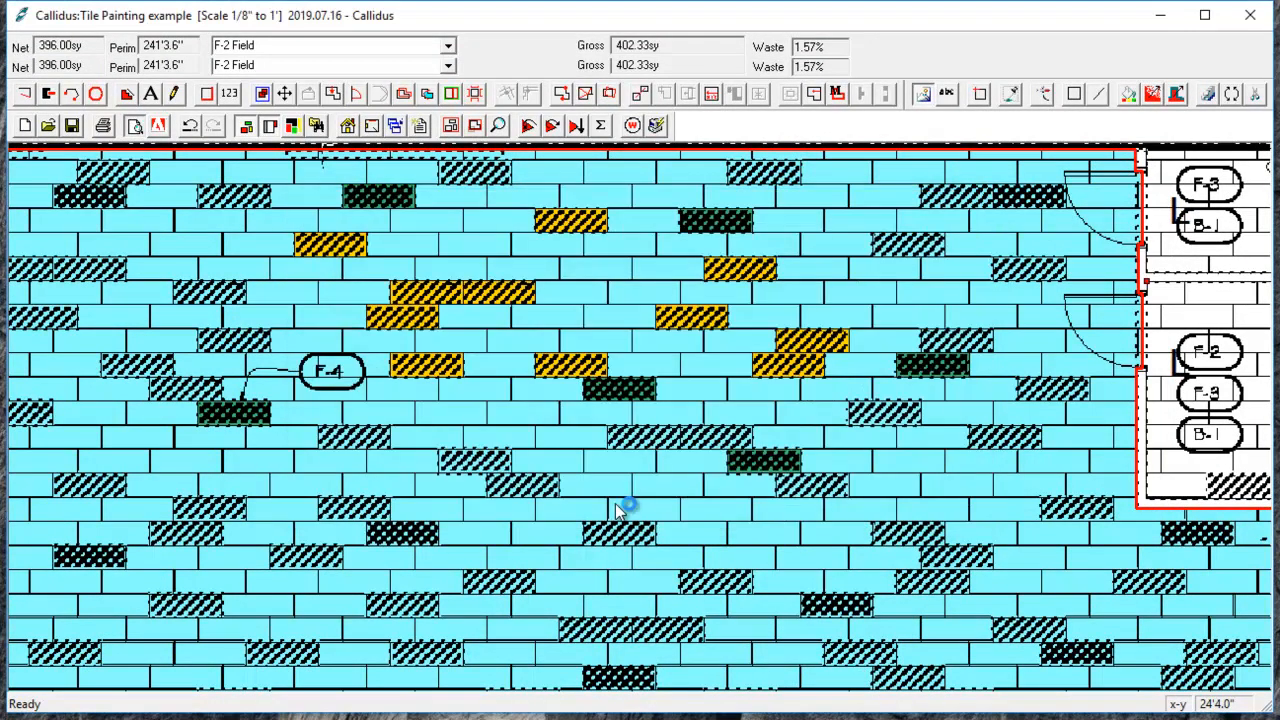
click(327, 72)
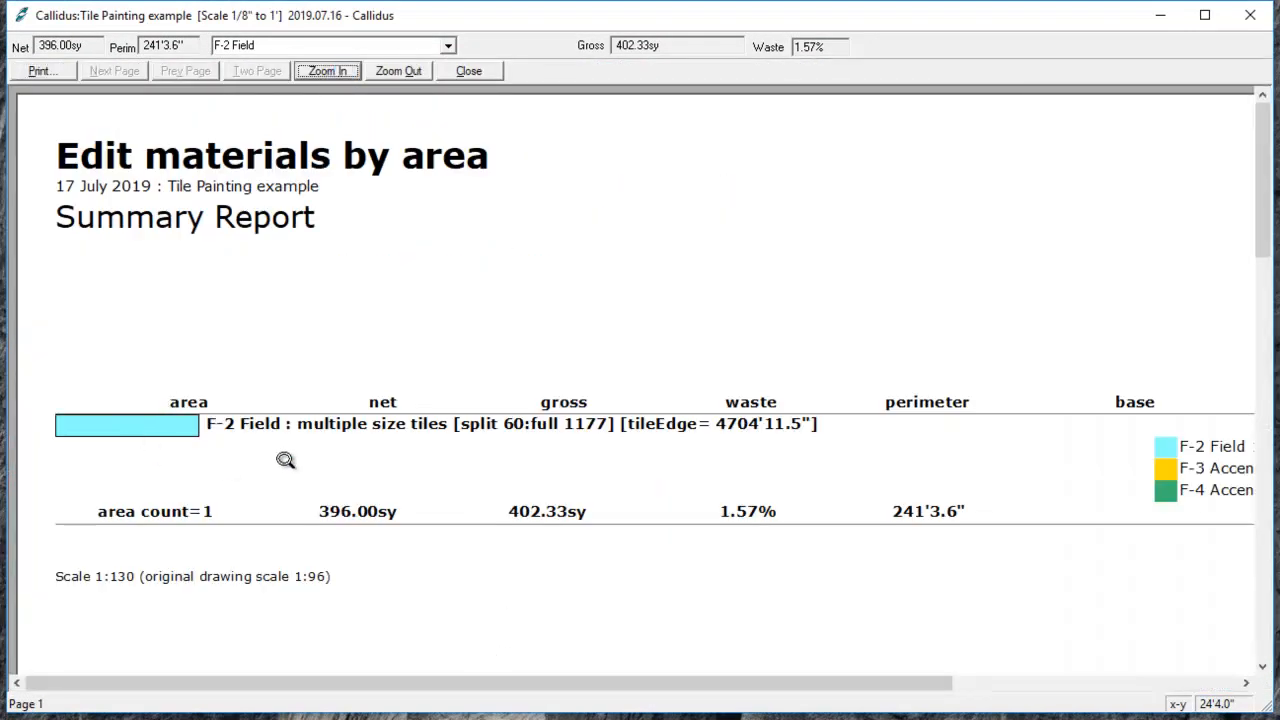
drag(540, 686, 735, 690)
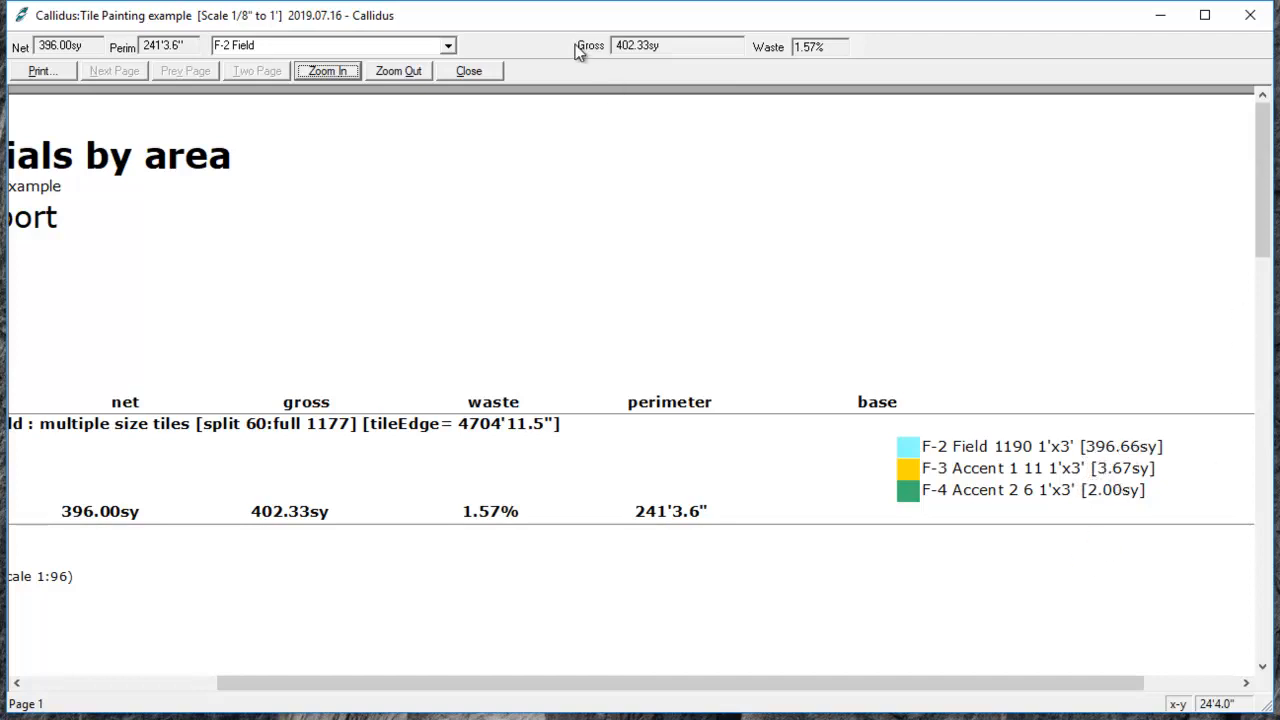
click(485, 74)
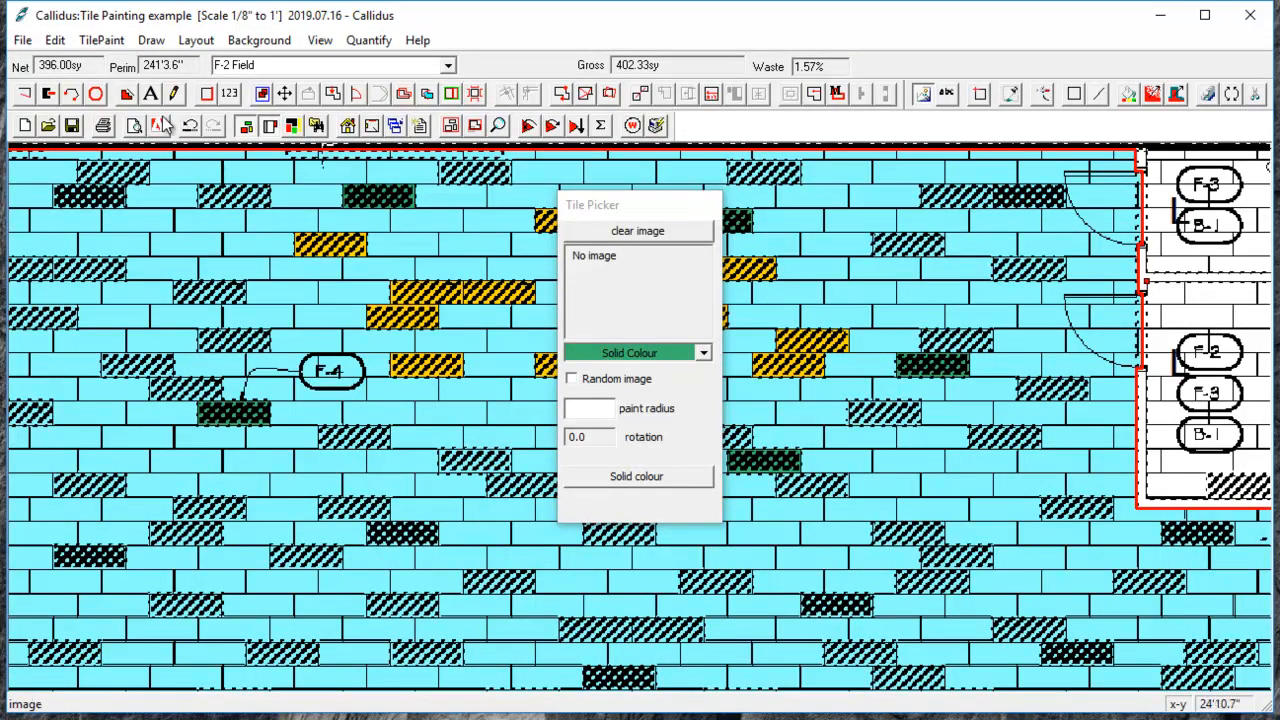
Step: Preview the Key code summary report and examine its colour key for the field and accent tiles
click(134, 125)
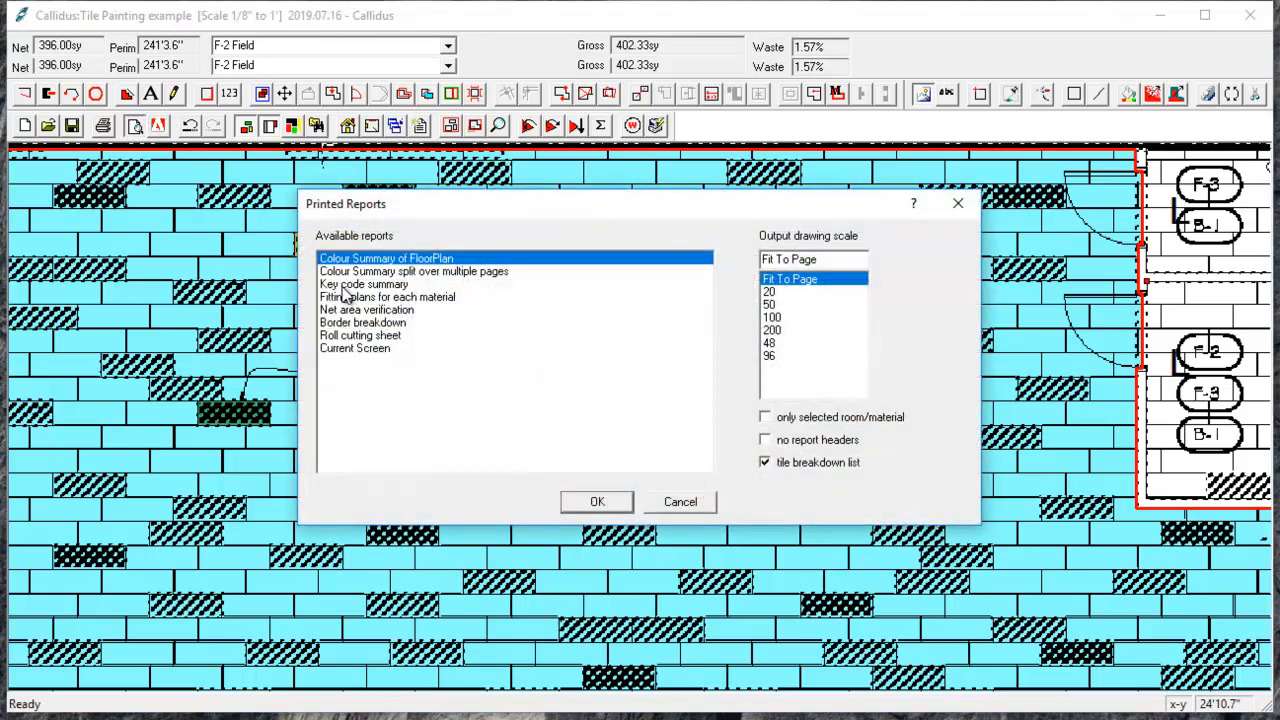
click(343, 286)
click(620, 508)
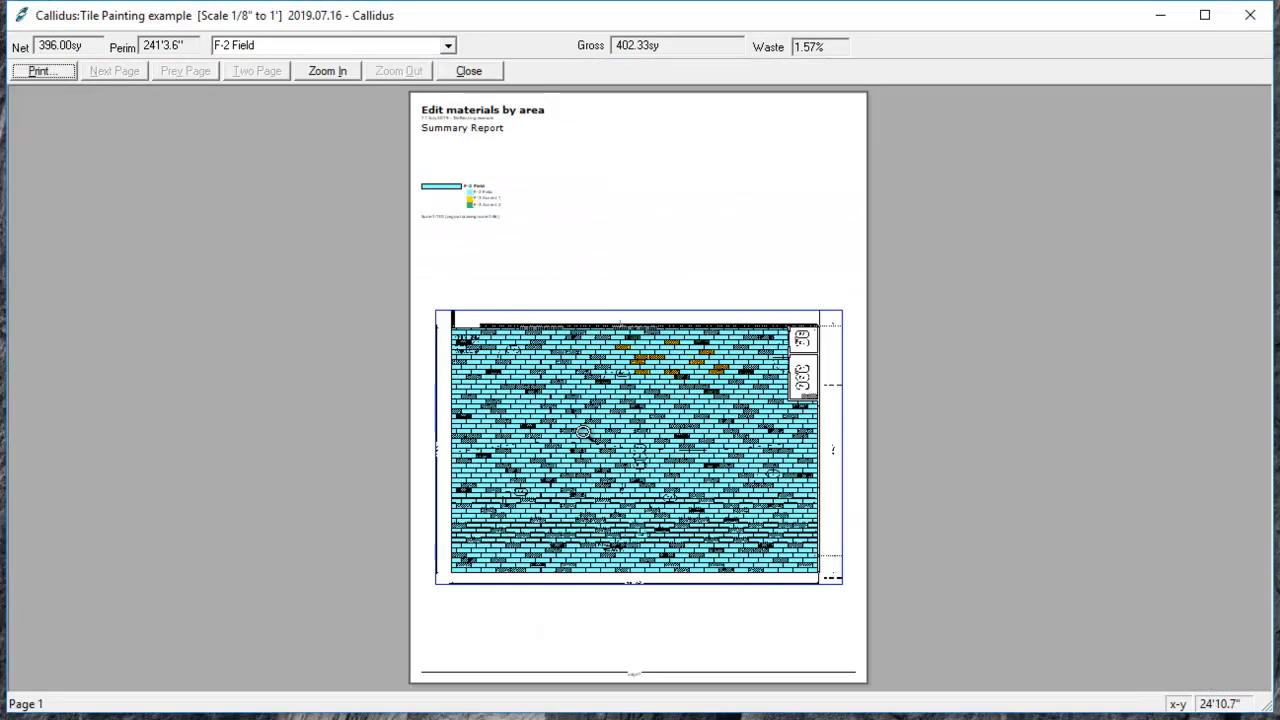
click(335, 73)
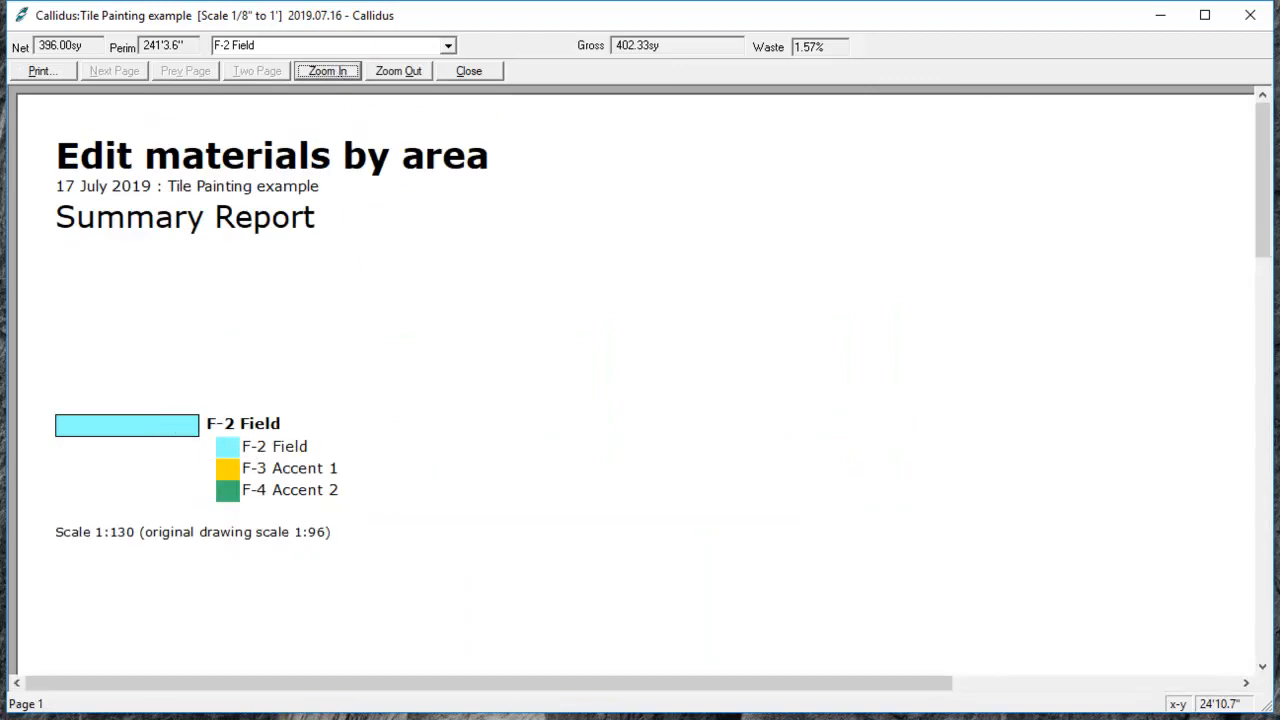
click(481, 72)
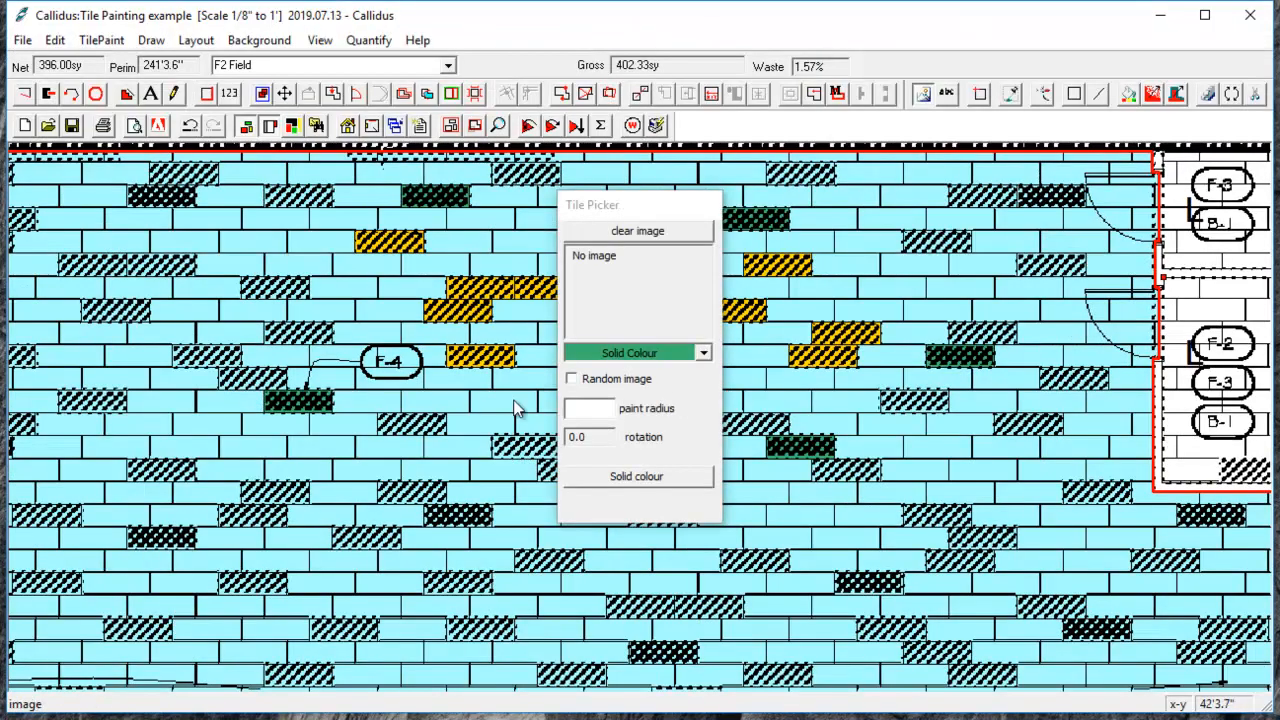
Step: Close the tile picker and hide the background drawing so only the painted tile layout is displayed
scroll(910, 214, down, 4)
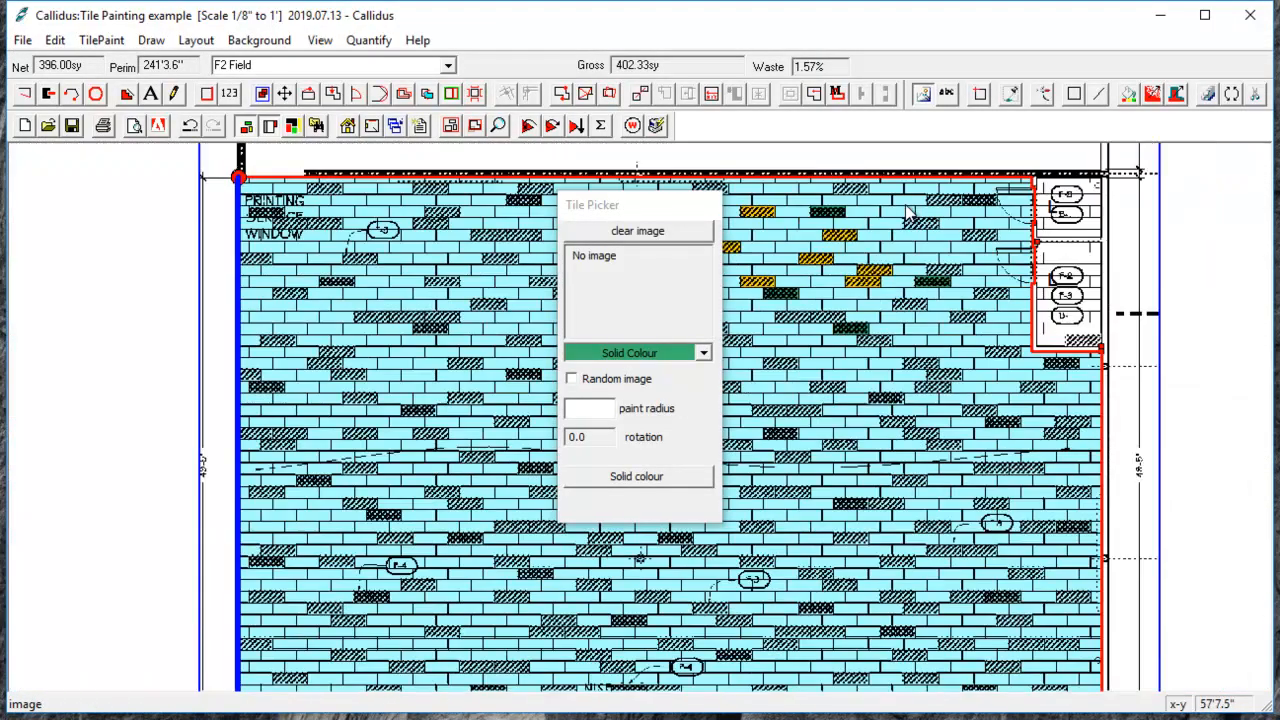
click(919, 96)
scroll(738, 510, down, 2)
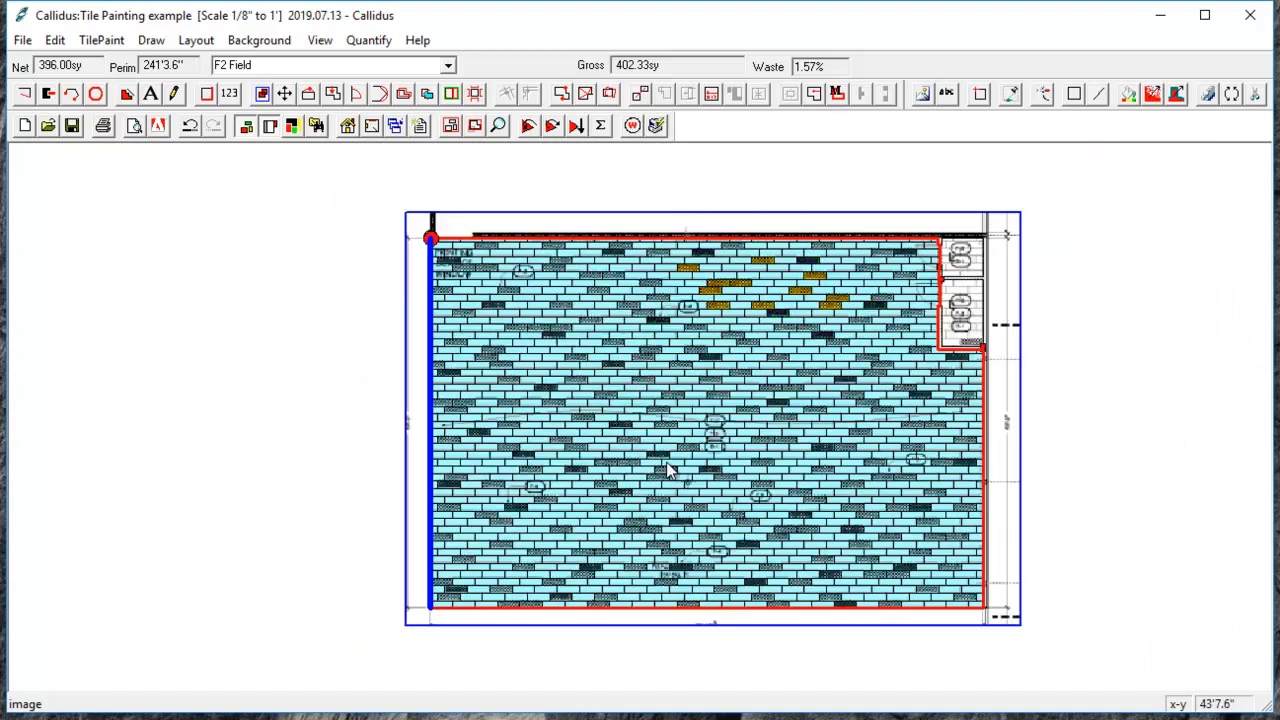
click(259, 40)
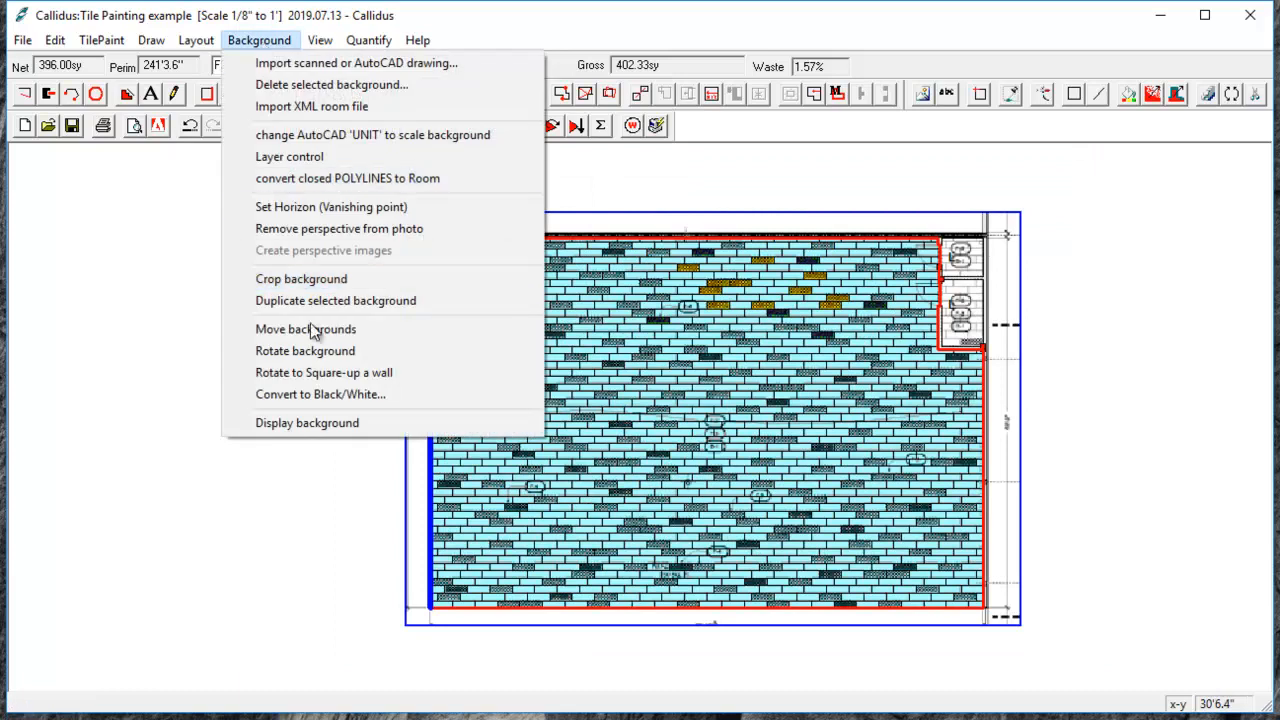
click(320, 423)
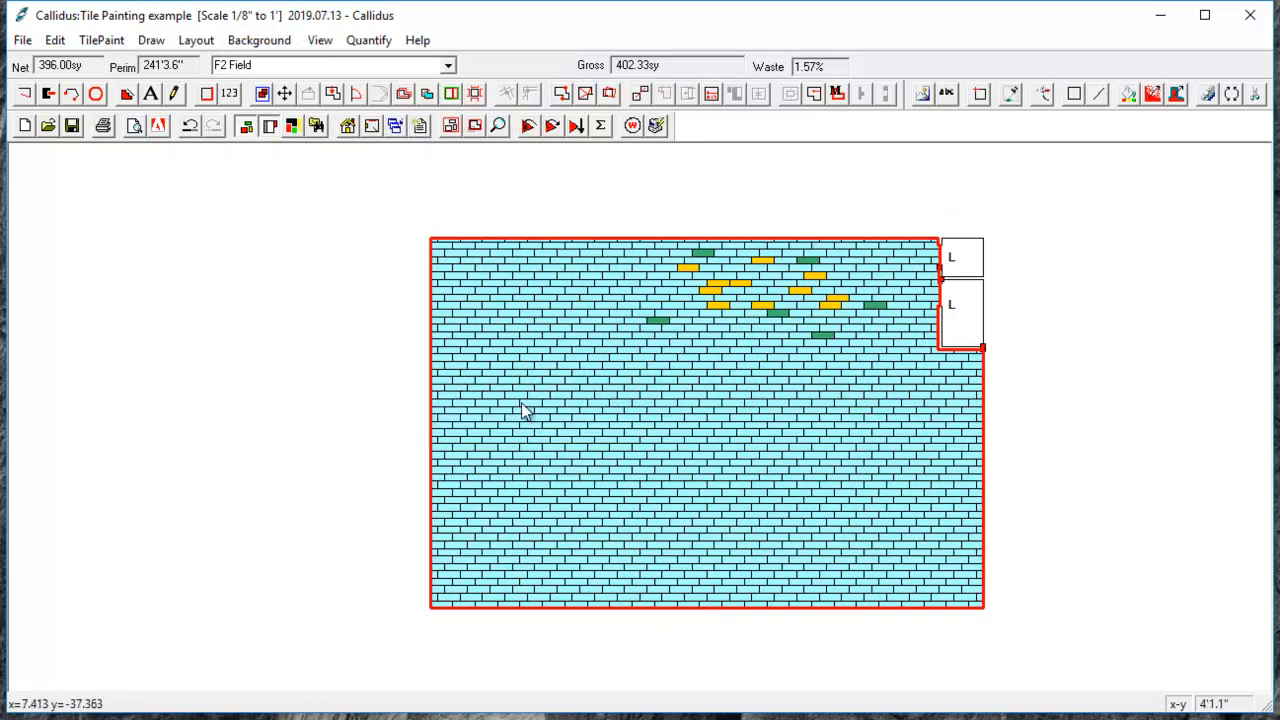
Step: Reopen the tile picker beside the floor plan and sample the golden yellow colour from an existing accent tile
scroll(730, 502, up, 2)
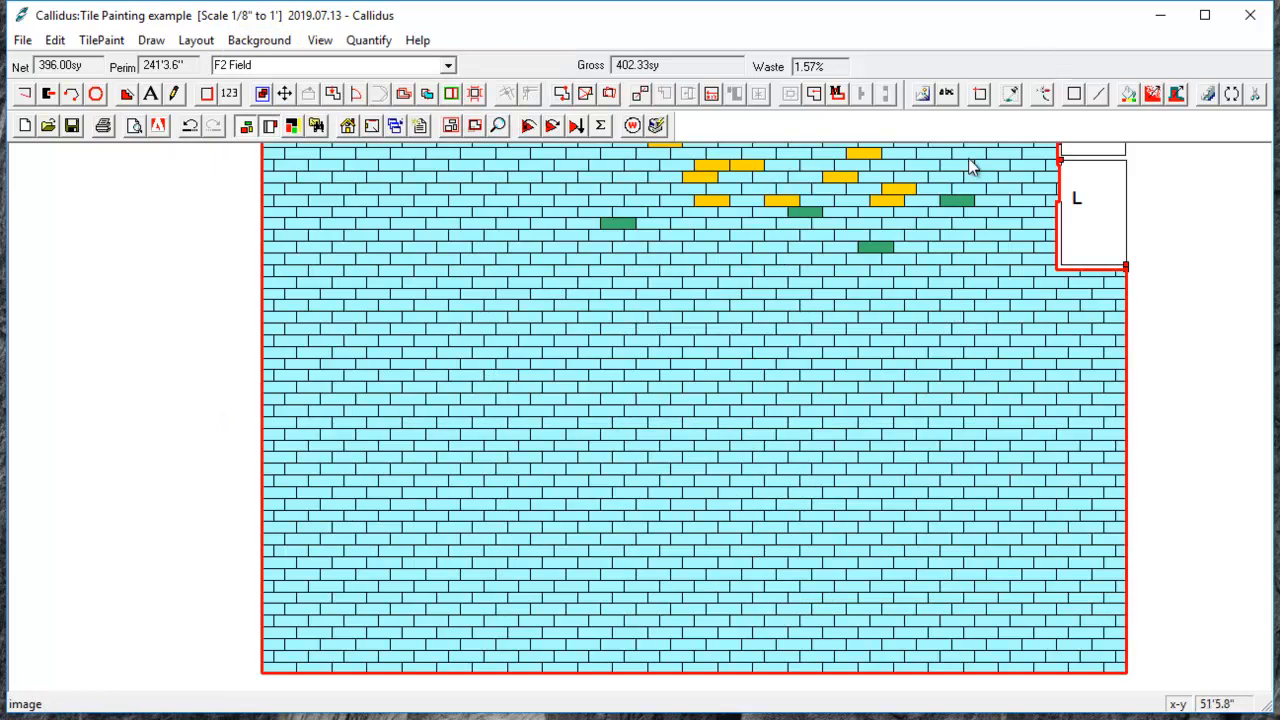
click(922, 94)
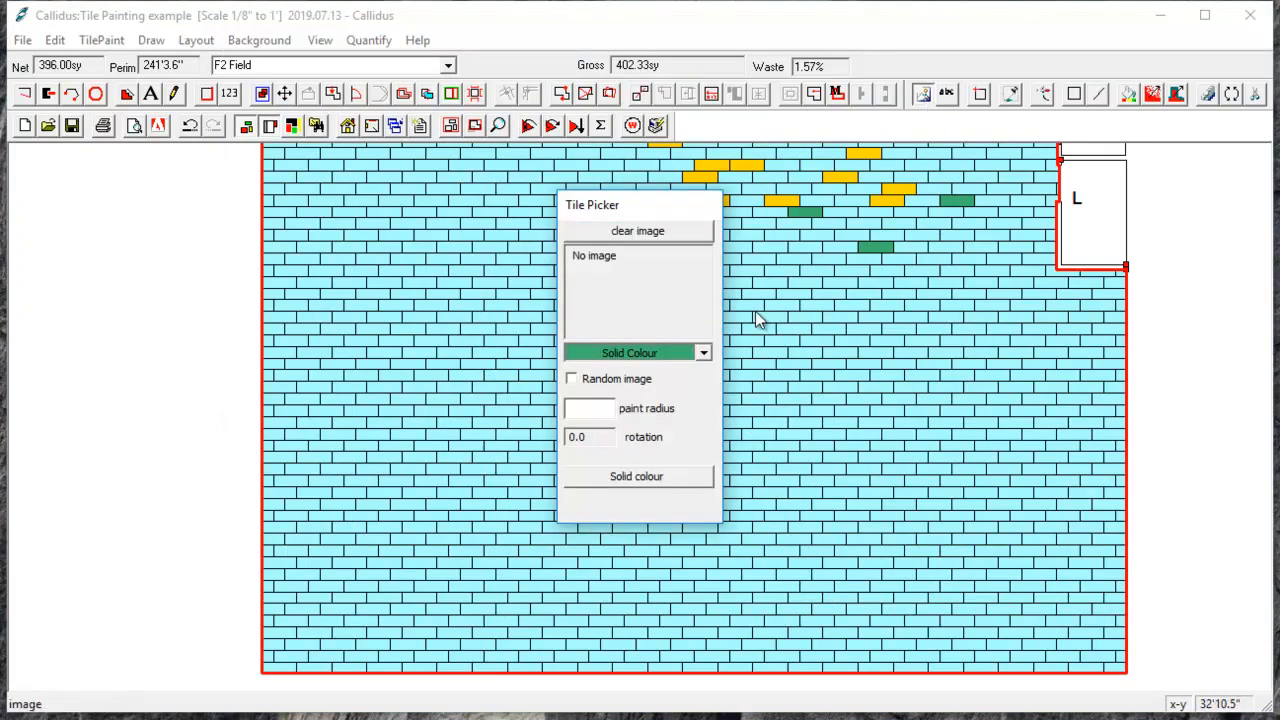
drag(577, 214, 1079, 211)
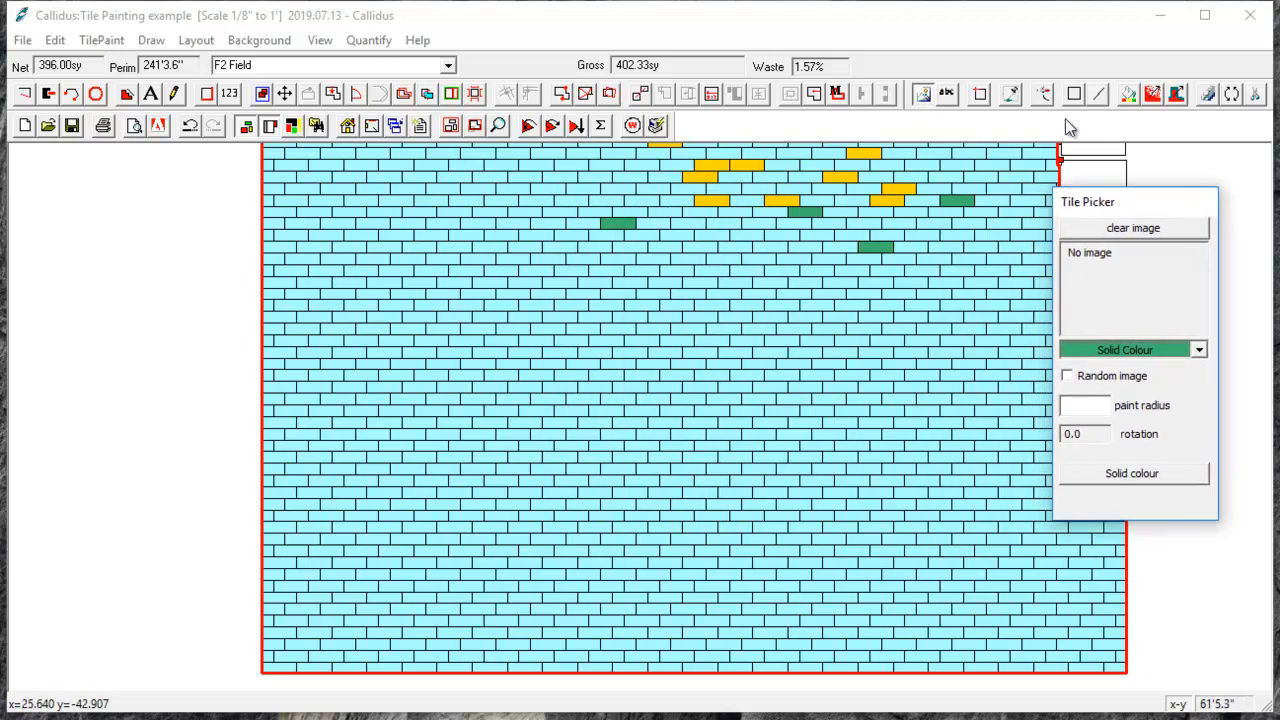
click(1010, 96)
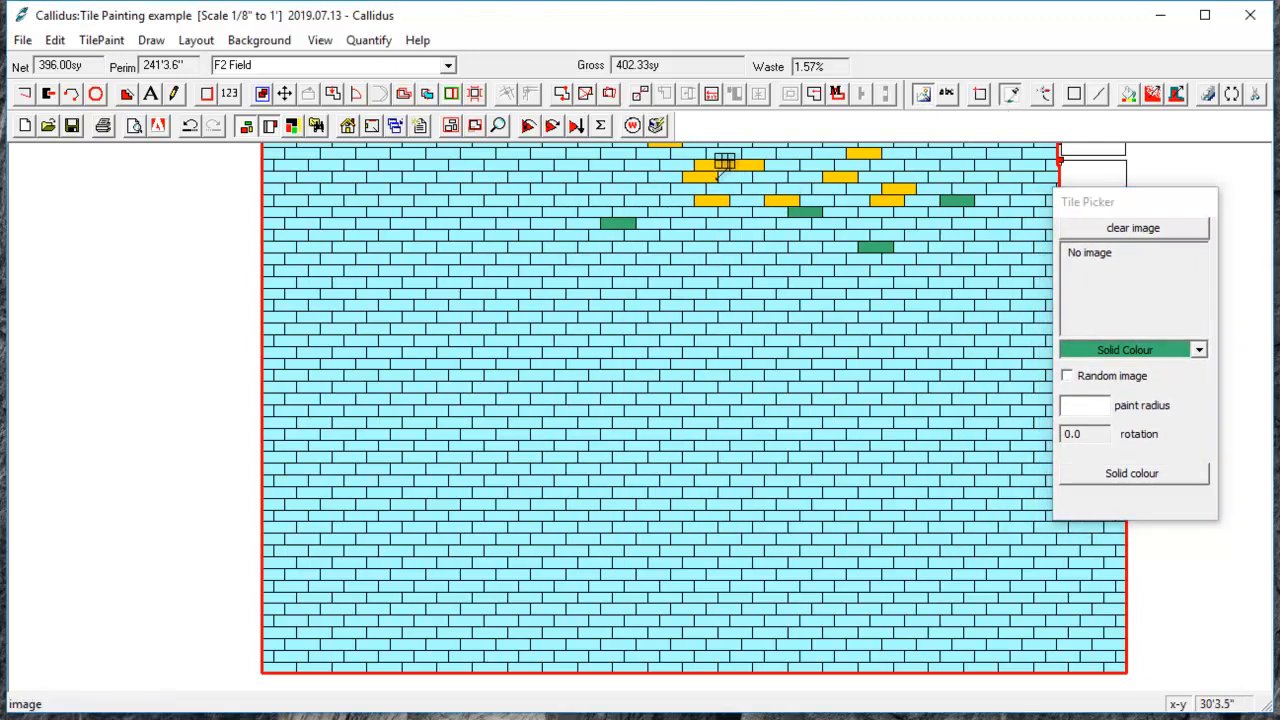
click(715, 181)
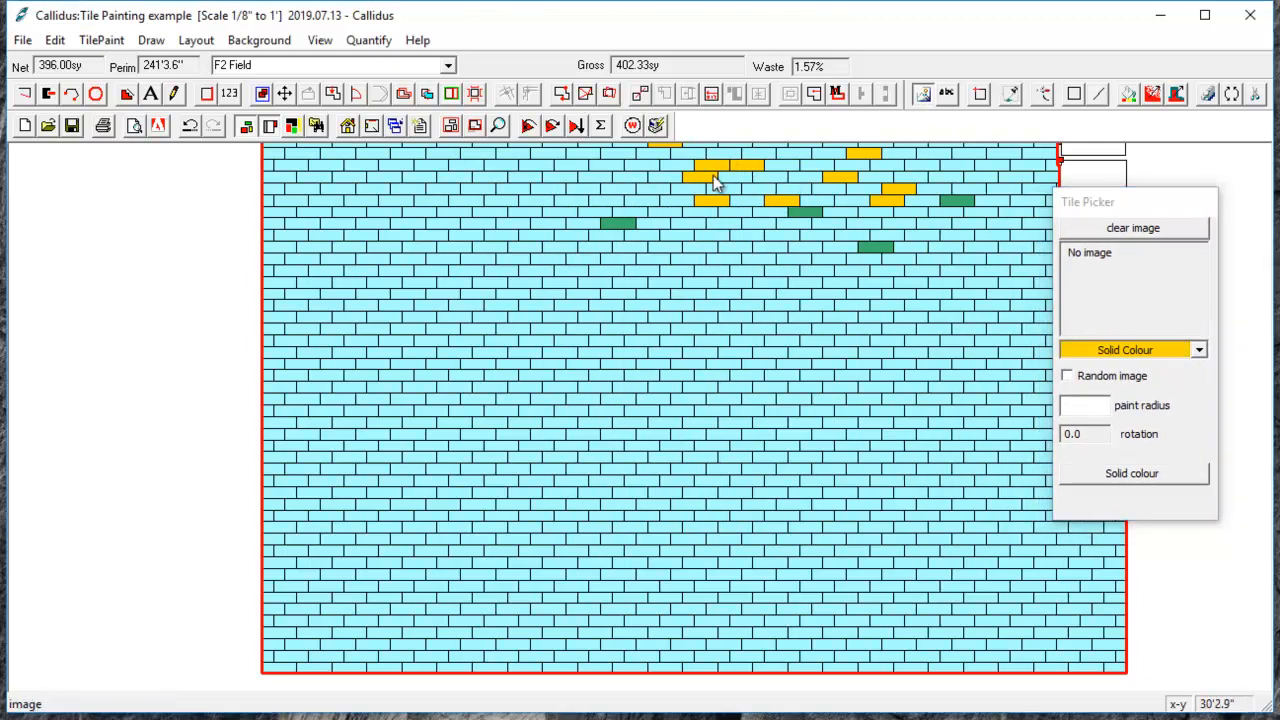
Step: Paint three separate golden yellow tiles in the upper part of the field, left of the existing accents
click(1043, 97)
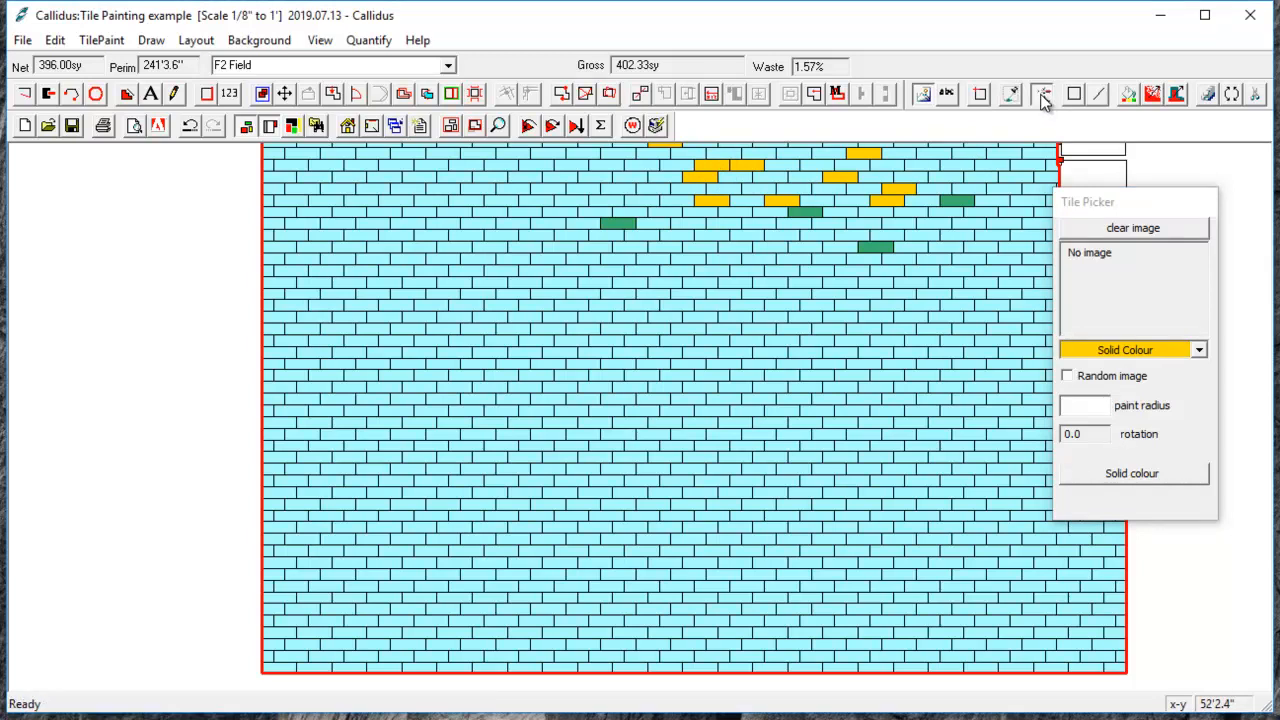
click(529, 265)
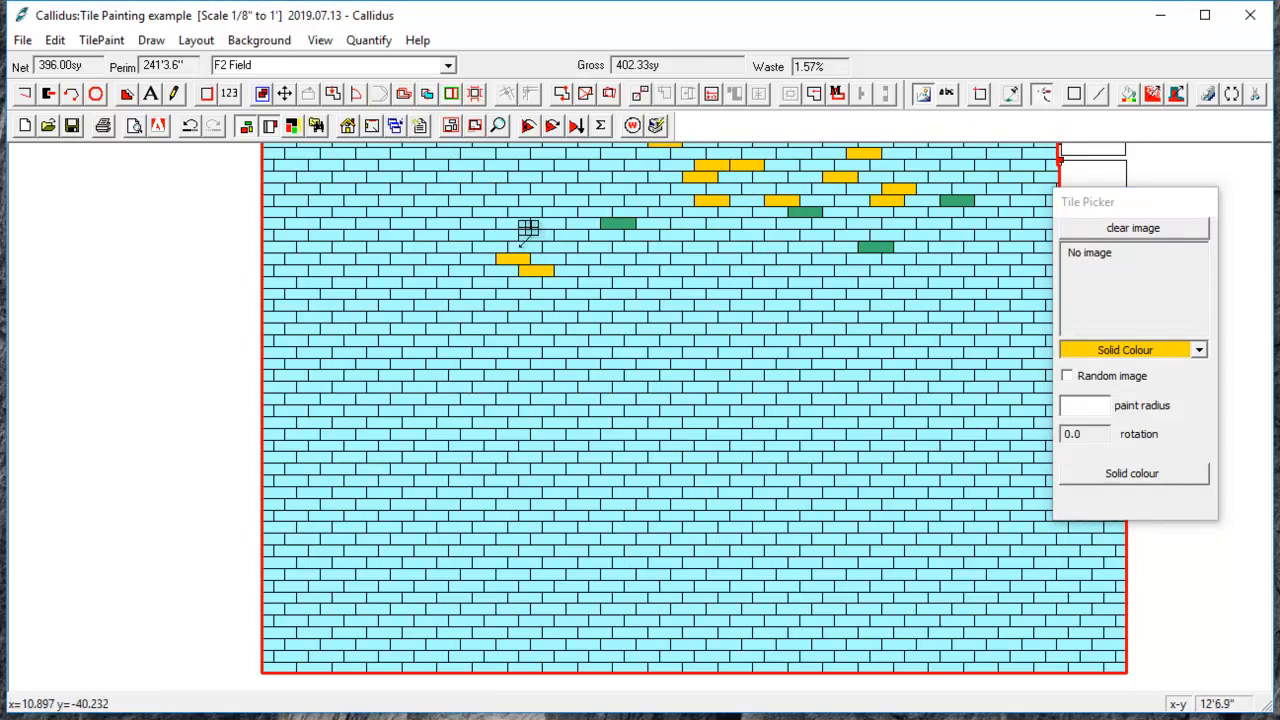
click(501, 235)
Step: Brush a golden diagonal band across the field's lower-left corner and flood fill the corner behind it
mouse_move(268, 430)
mouse_down()
mouse_move(449, 615)
mouse_move(466, 654)
mouse_move(274, 449)
mouse_move(297, 509)
mouse_up()
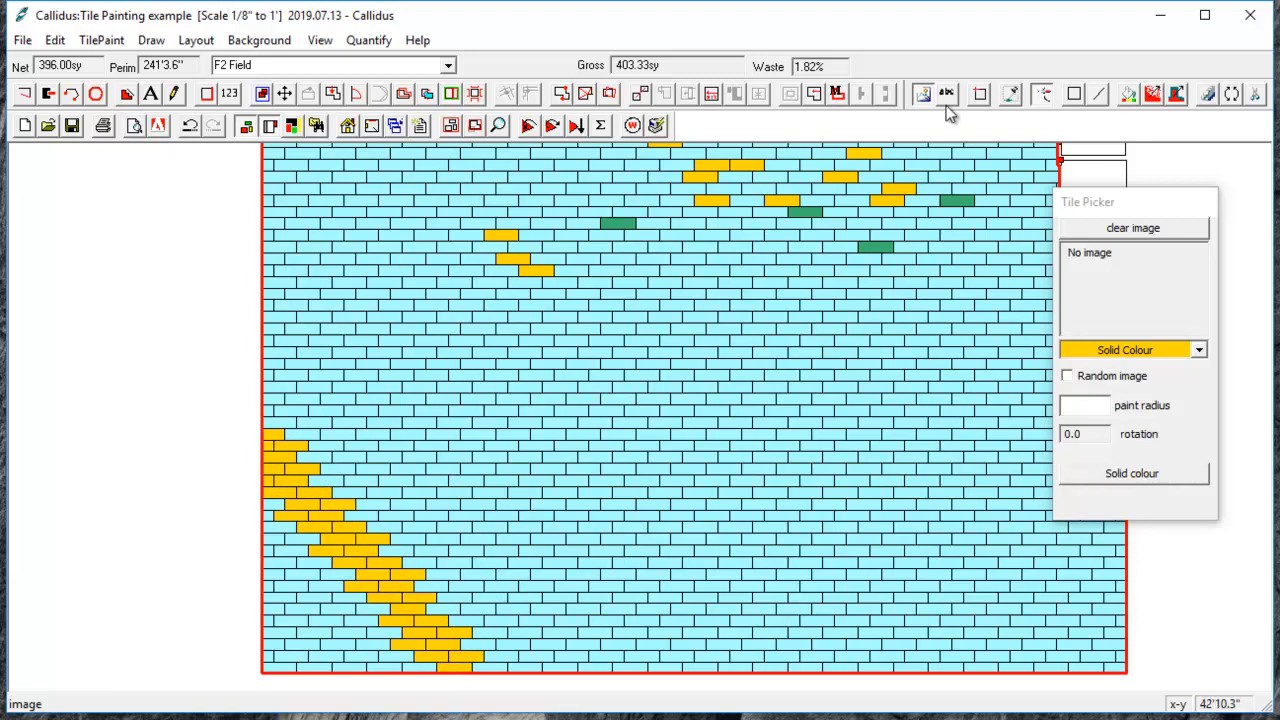
click(1127, 95)
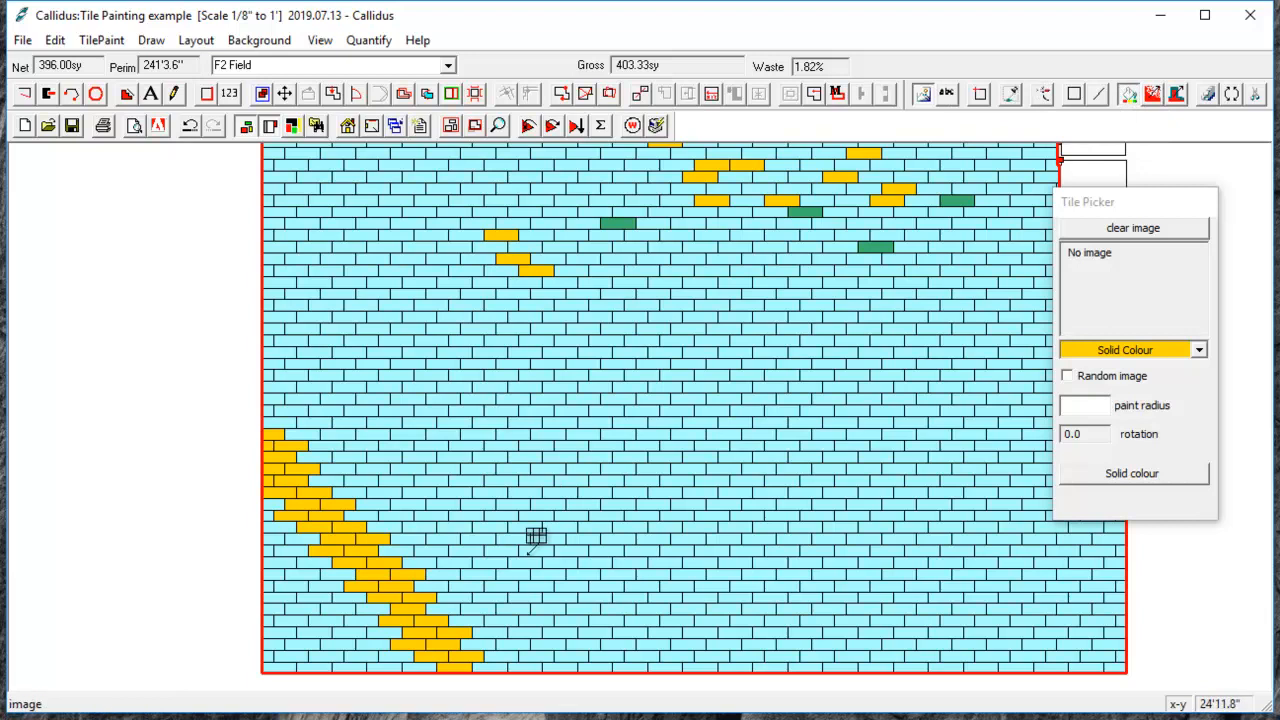
click(326, 580)
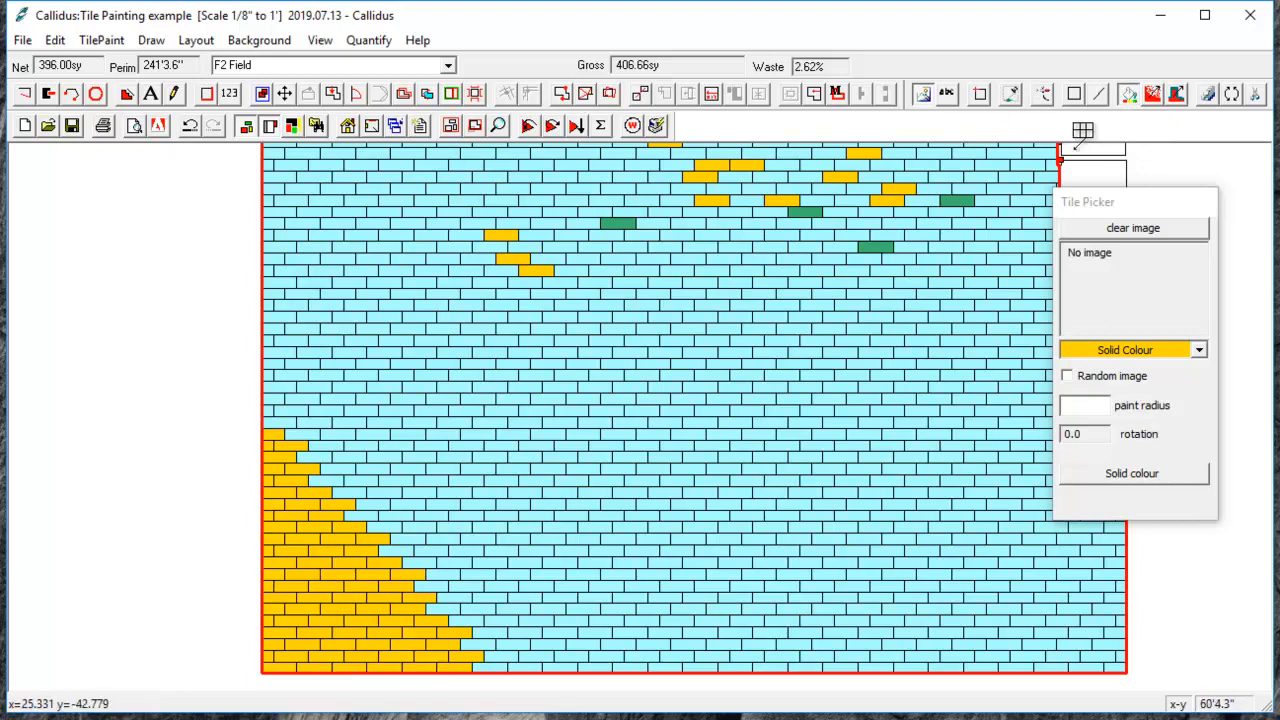
Step: Paint a near-vertical golden tile line below the accents and a golden rectangle outline in the field's lower-right area
click(1099, 93)
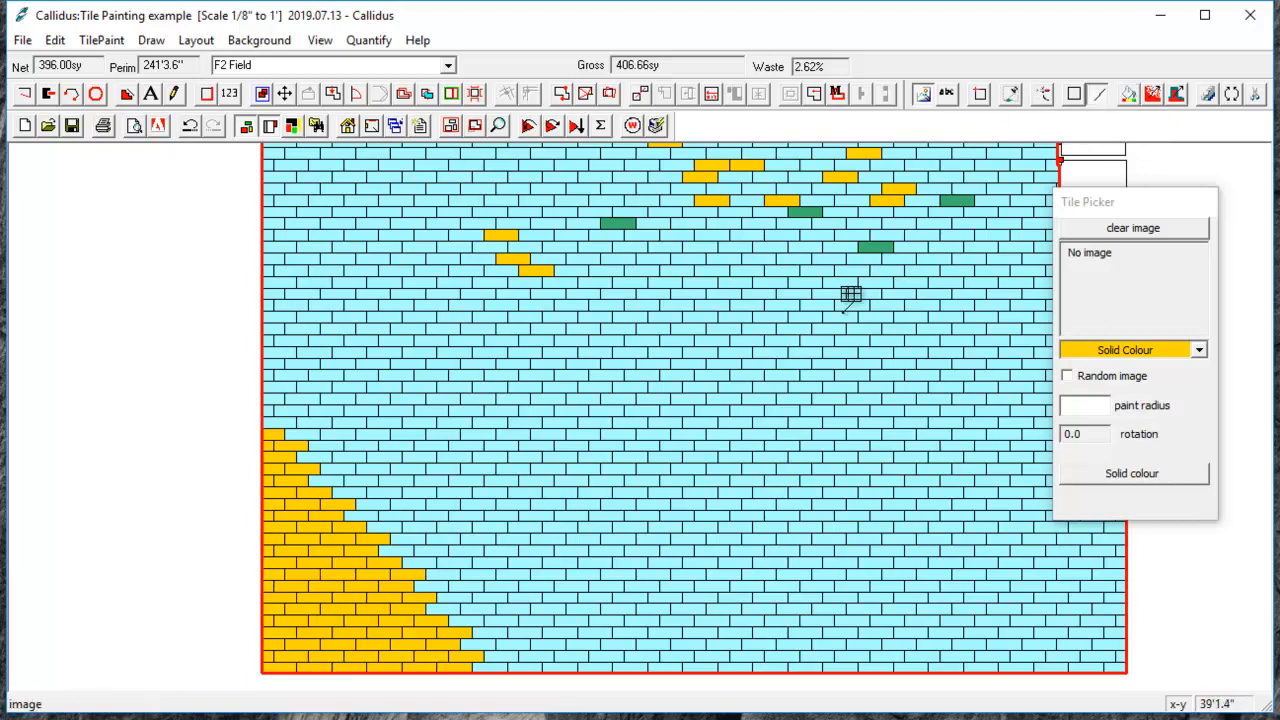
mouse_move(797, 229)
mouse_down()
mouse_move(814, 232)
mouse_move(815, 428)
mouse_up()
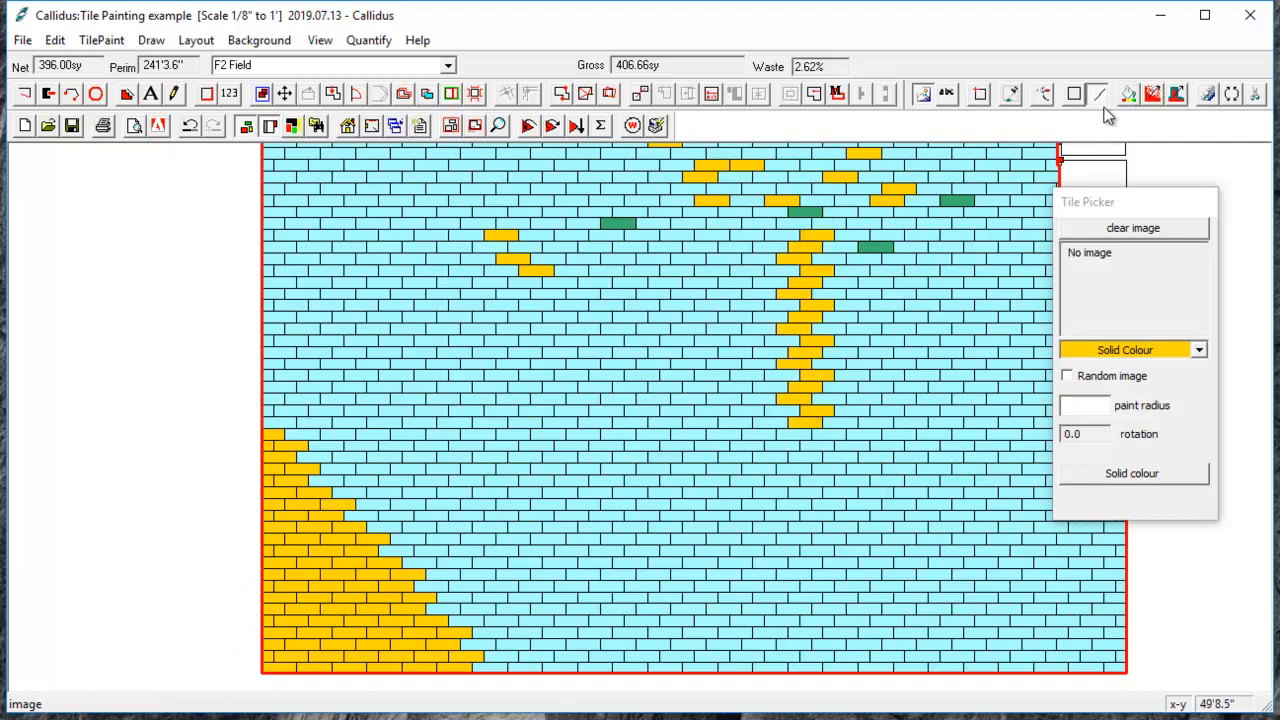
click(1075, 93)
drag(832, 450, 1098, 620)
drag(953, 590, 794, 583)
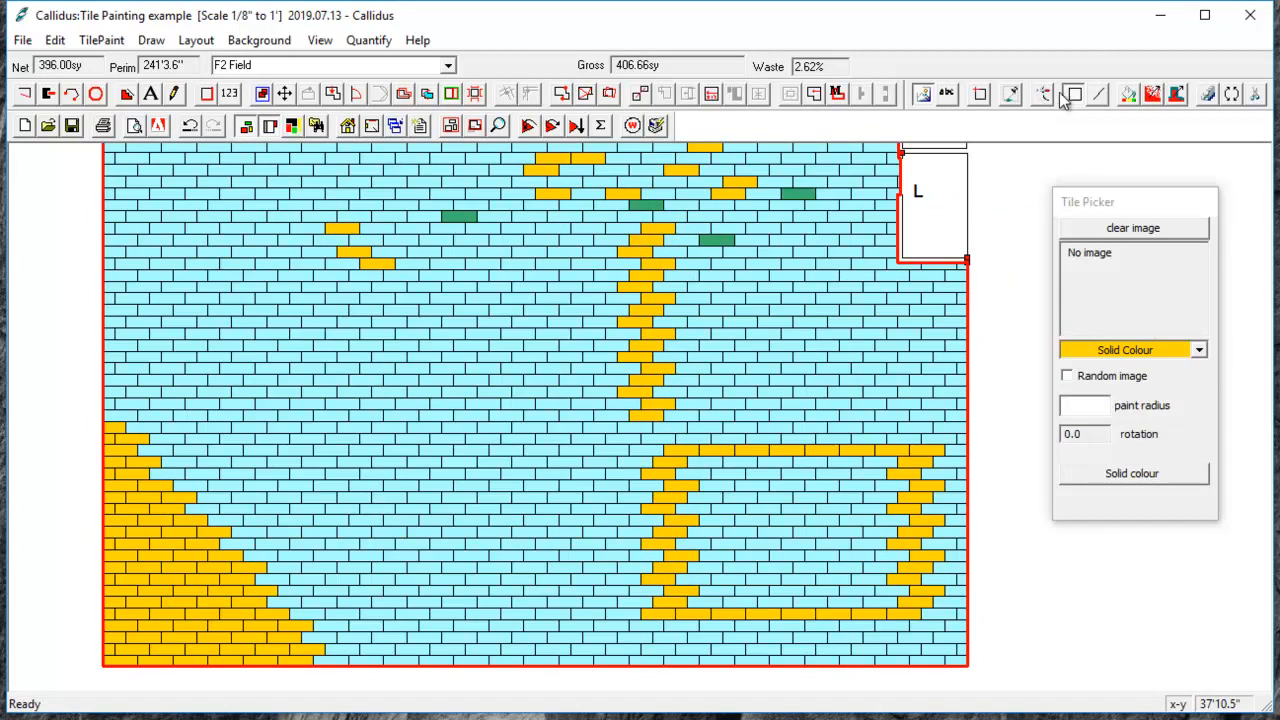
Step: Scatter the edge of the golden corner patch into the blue field and flood fill the lower-right rectangle with gold
click(1152, 97)
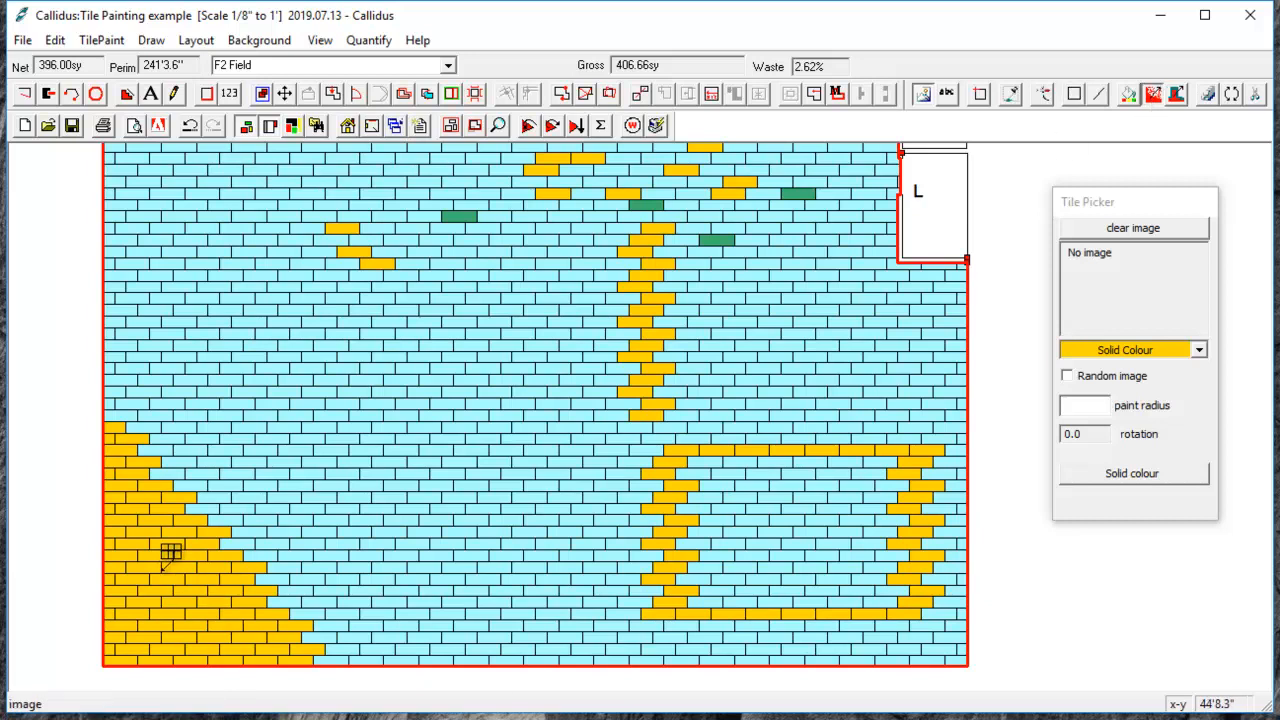
drag(162, 567, 318, 498)
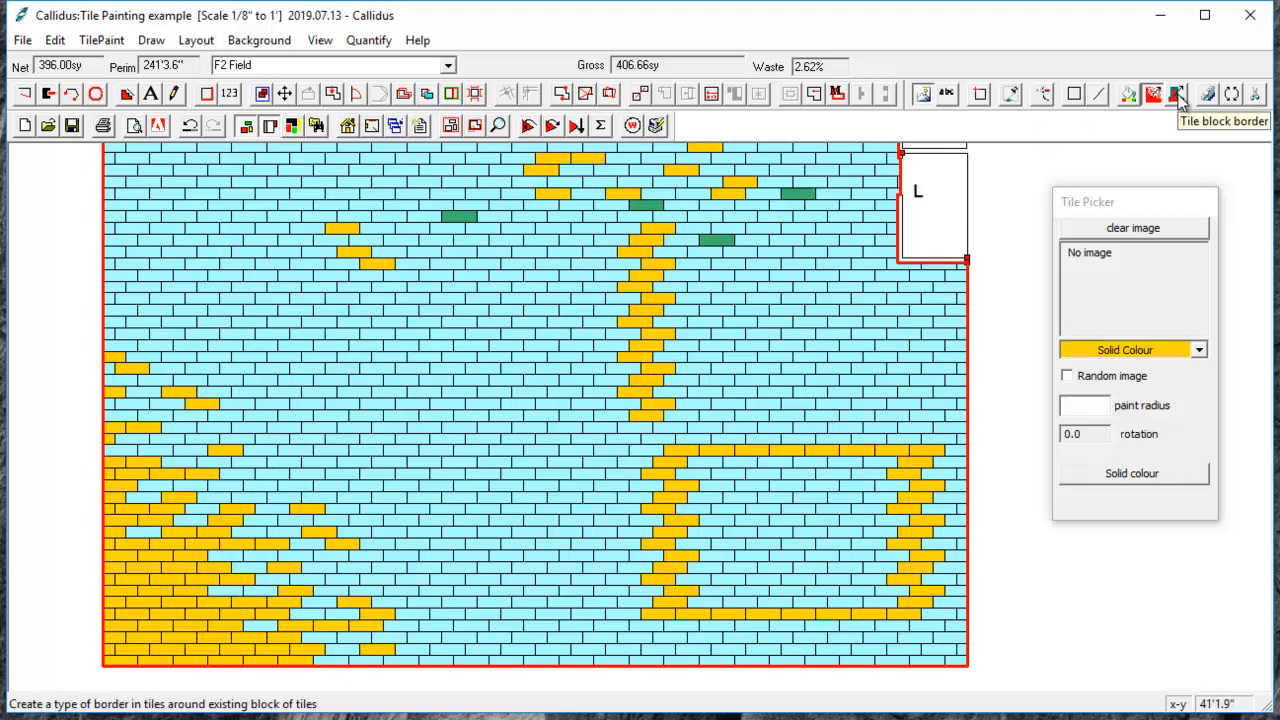
click(1132, 98)
click(805, 543)
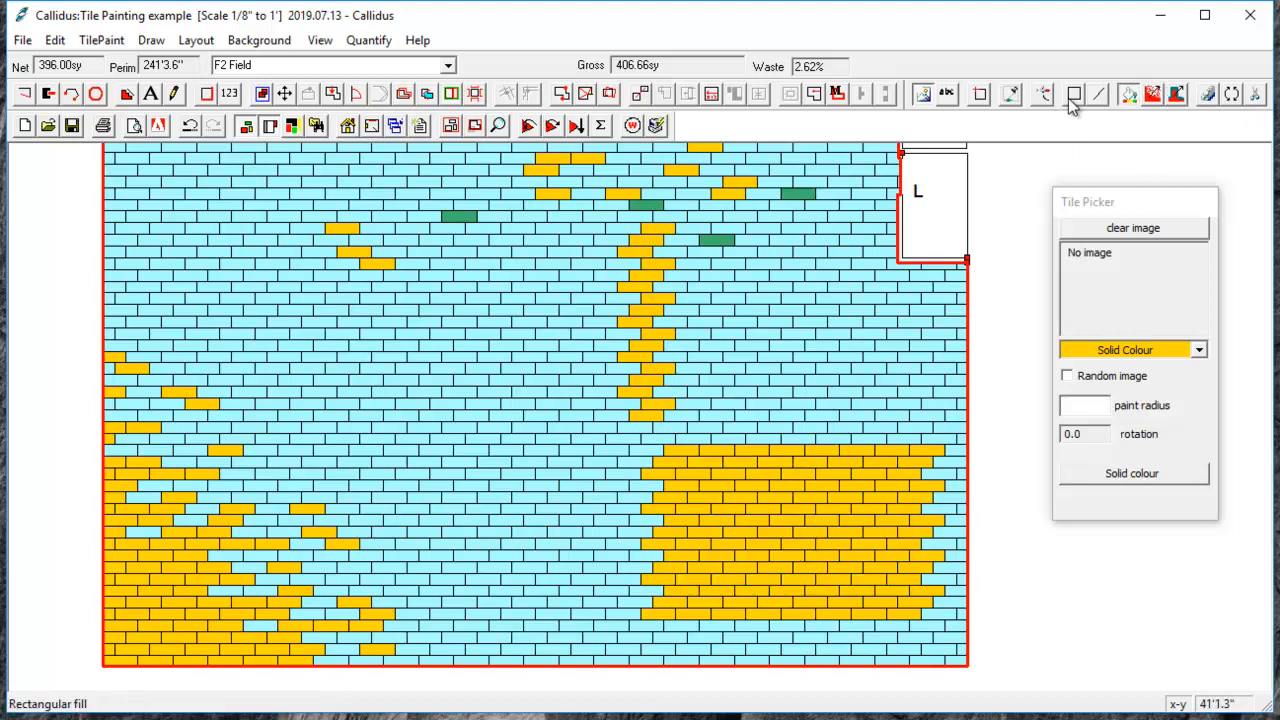
Step: Set the painting colour to bright yellow and add a tile block border around the golden rectangle
click(1199, 352)
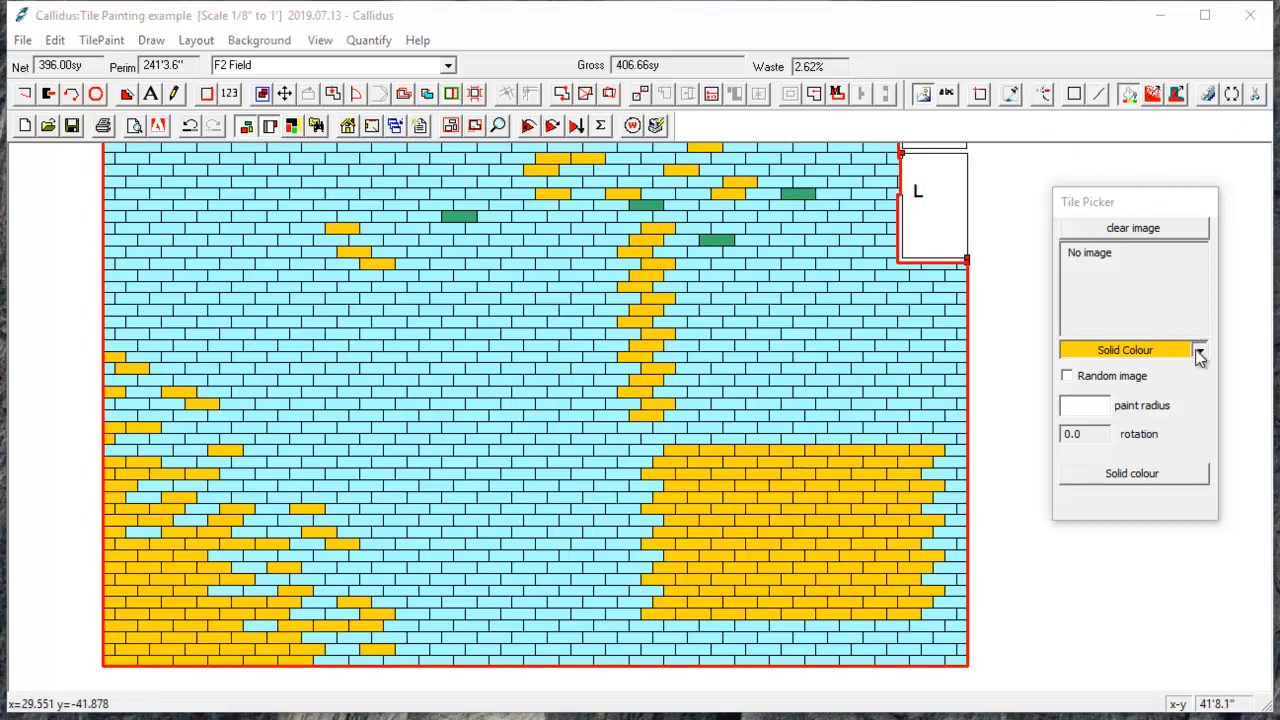
click(458, 447)
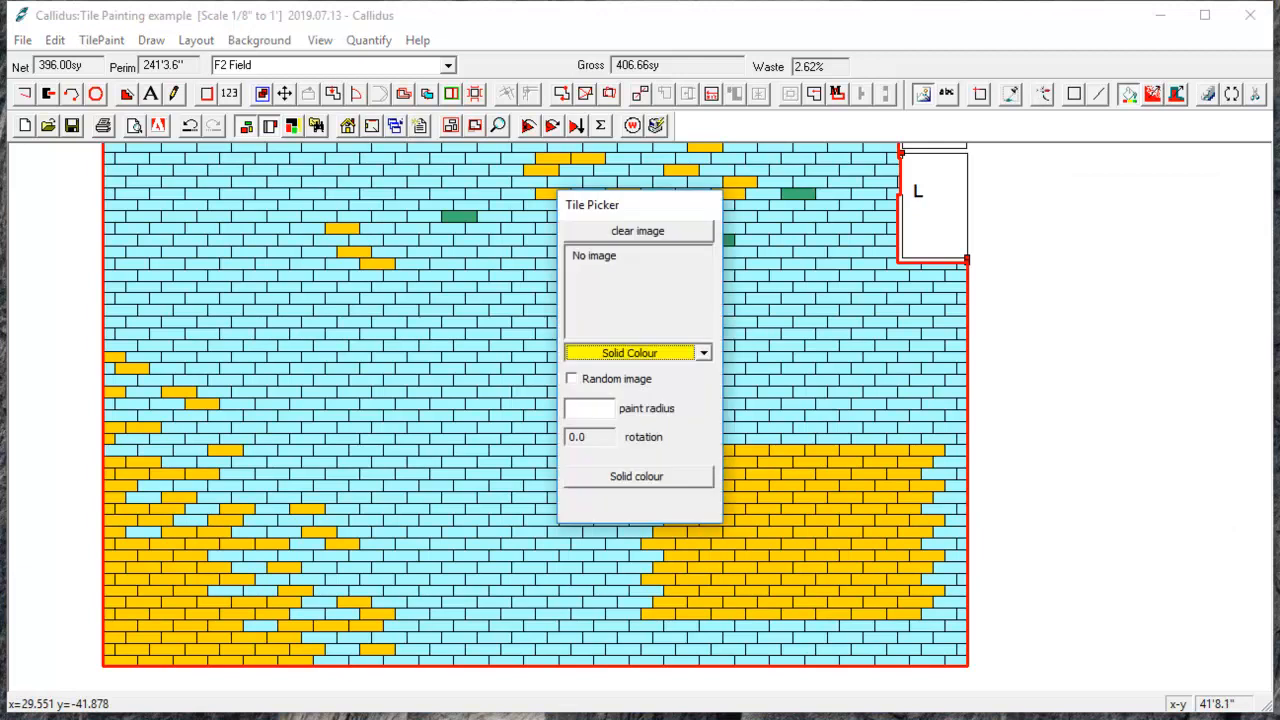
drag(648, 230, 481, 290)
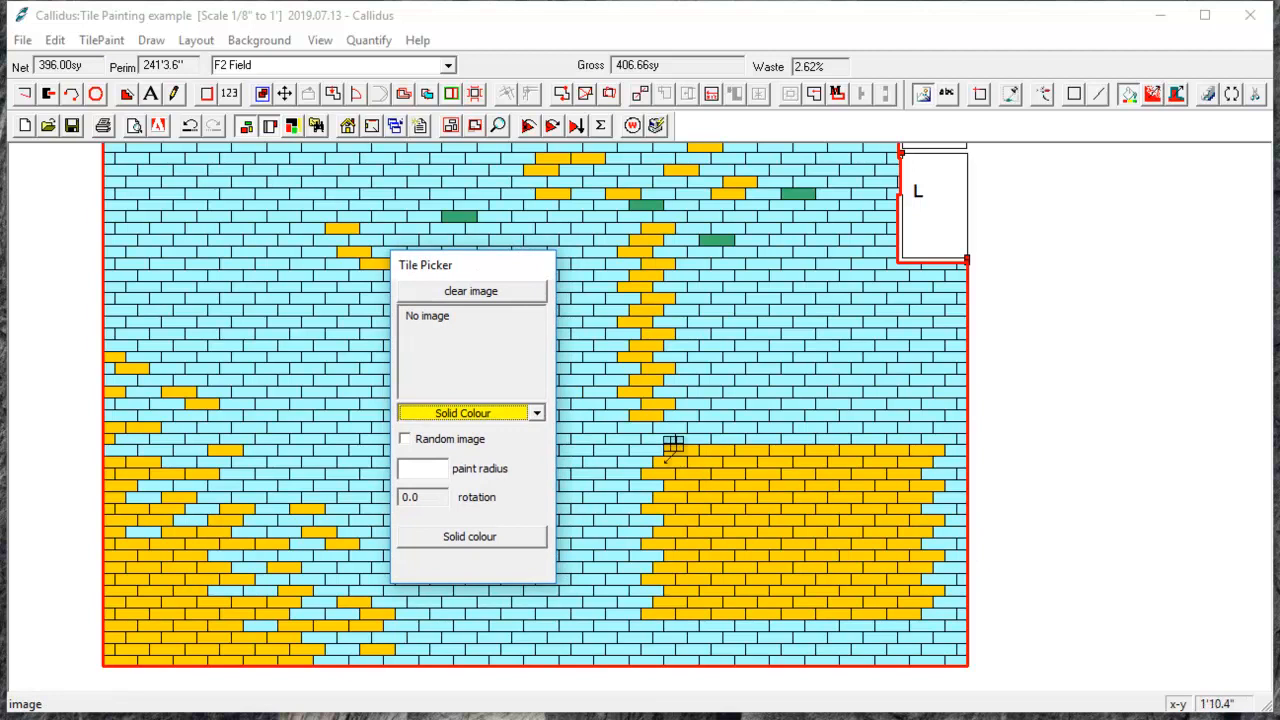
click(1177, 100)
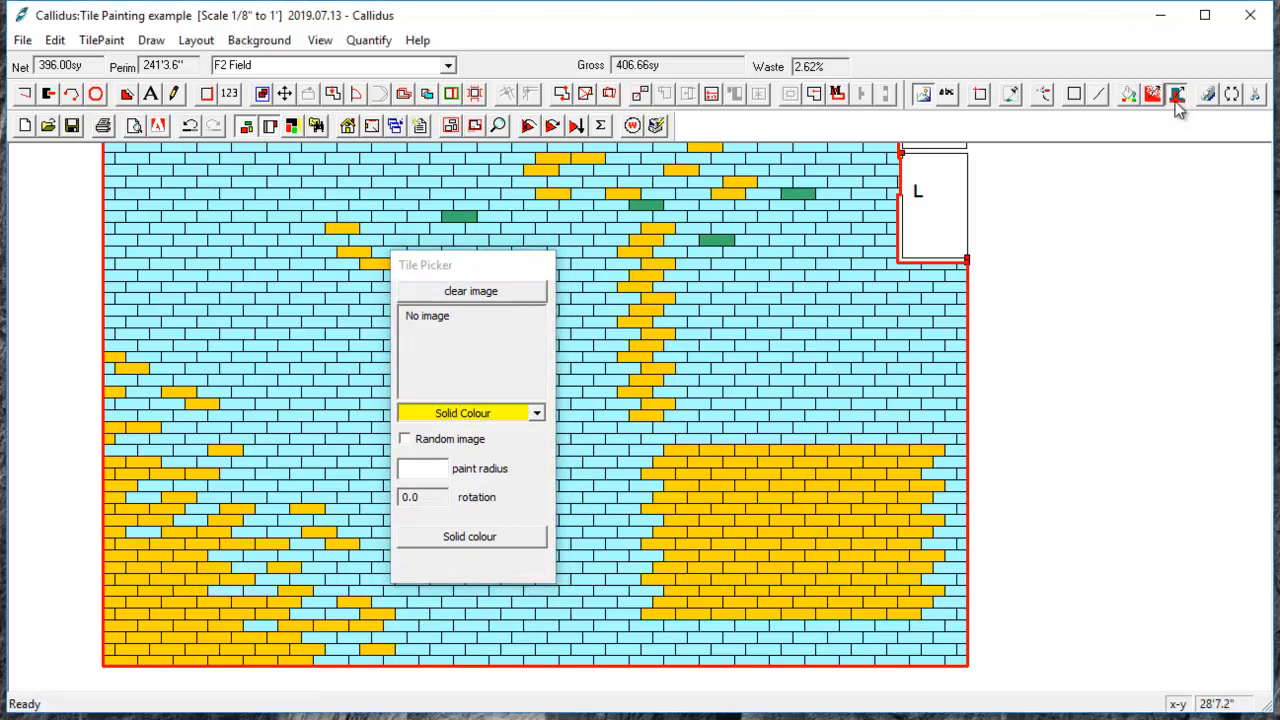
scroll(829, 433, up, 1)
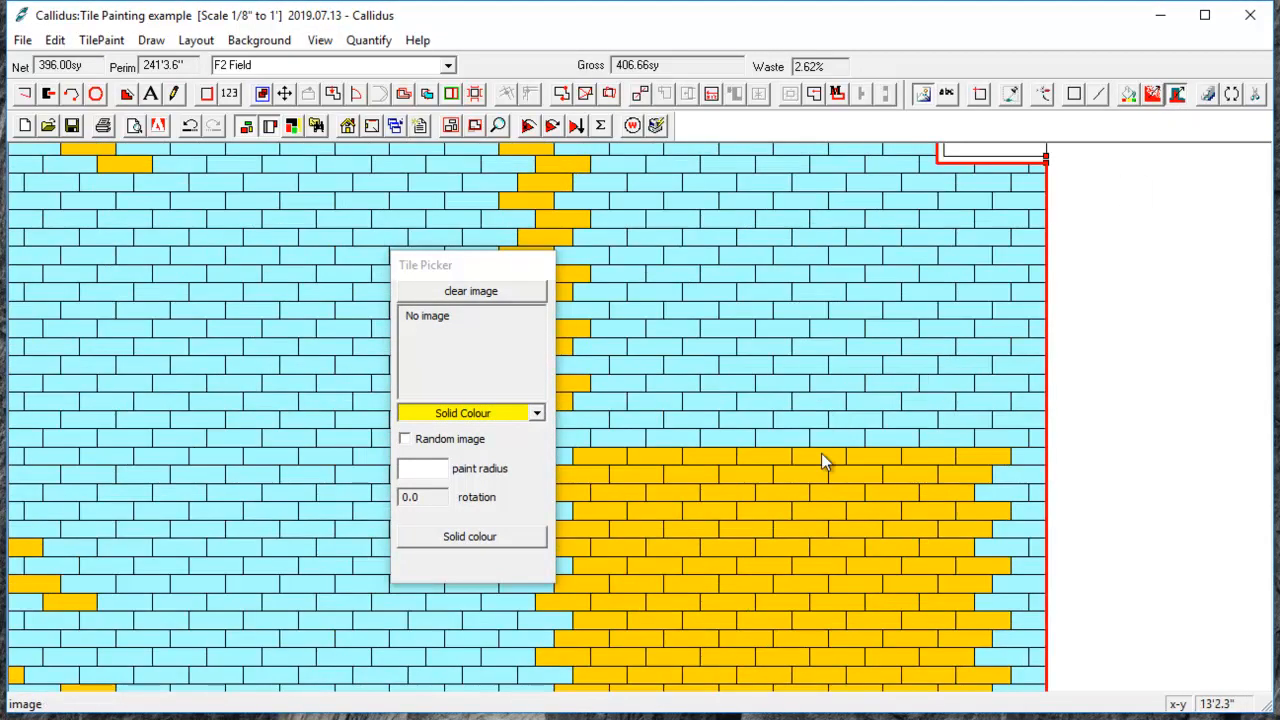
drag(828, 436, 828, 407)
scroll(826, 405, down, 2)
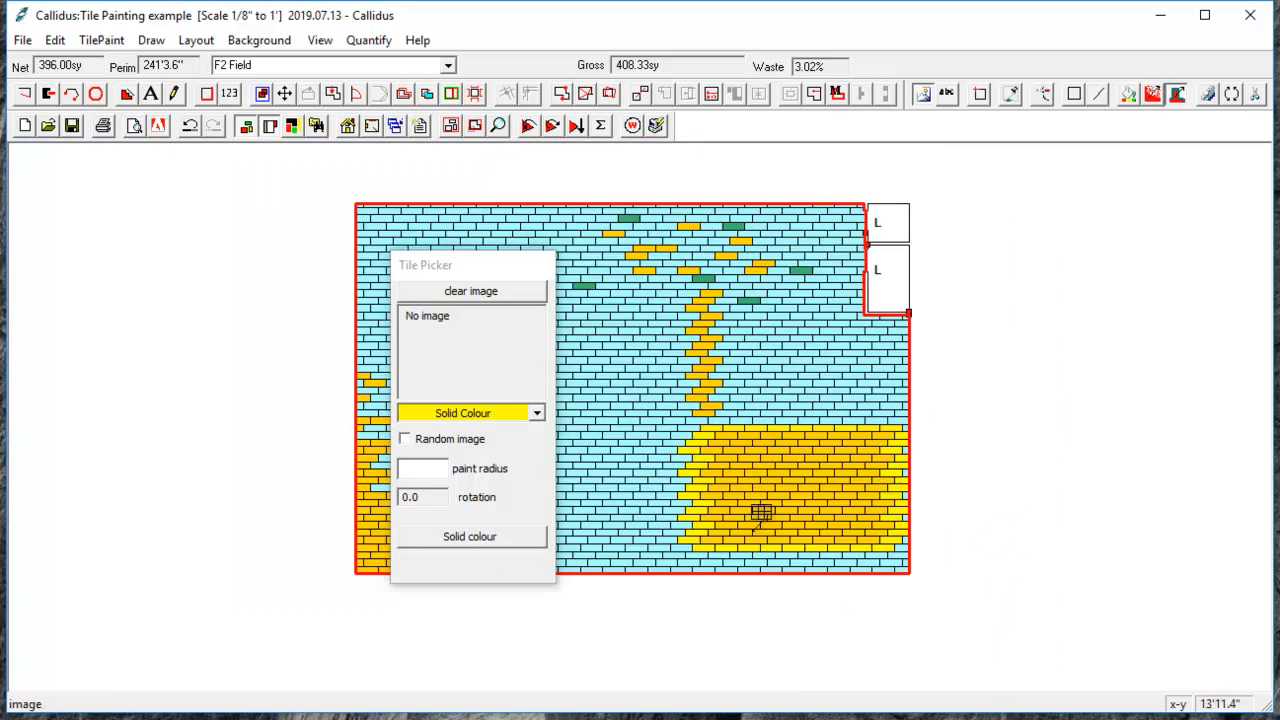
Step: Paint five individual bright yellow tiles in the open blue area left of the golden line
scroll(737, 457, up, 2)
scroll(846, 309, up, 1)
scroll(1054, 383, down, 1)
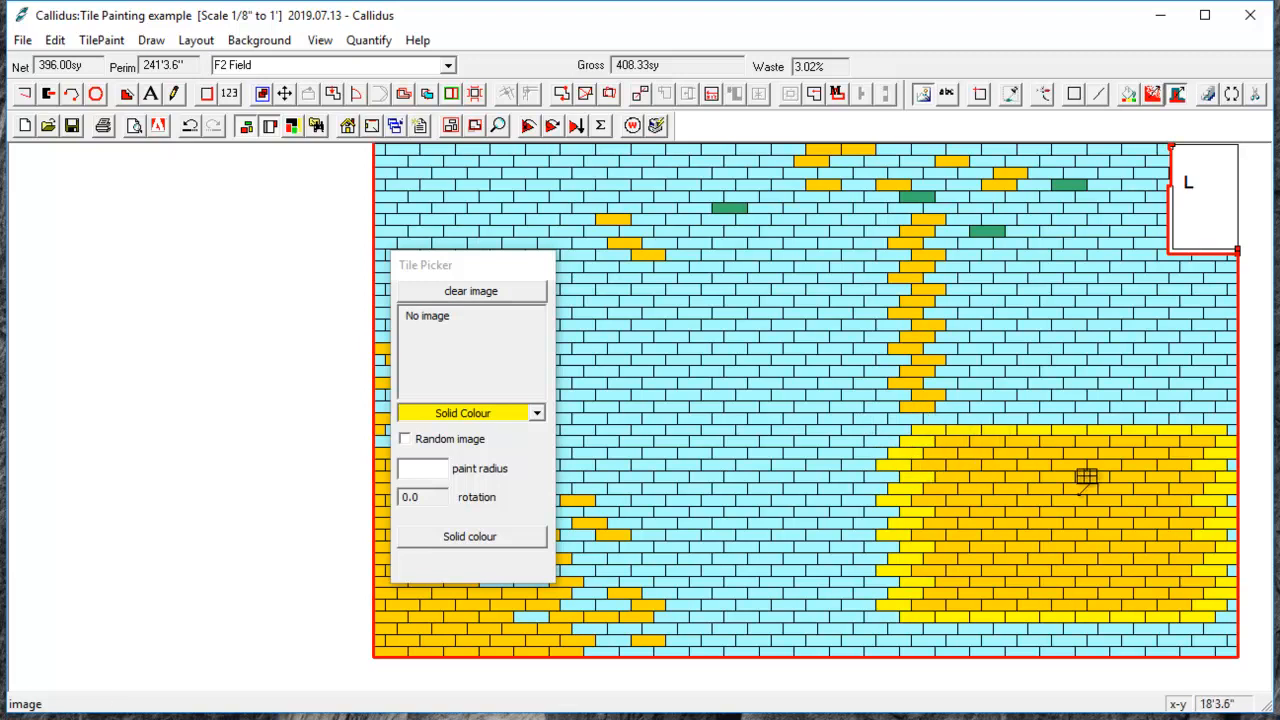
scroll(1039, 512, down, 1)
drag(865, 390, 998, 460)
click(1043, 93)
click(955, 420)
click(918, 440)
click(824, 408)
click(773, 375)
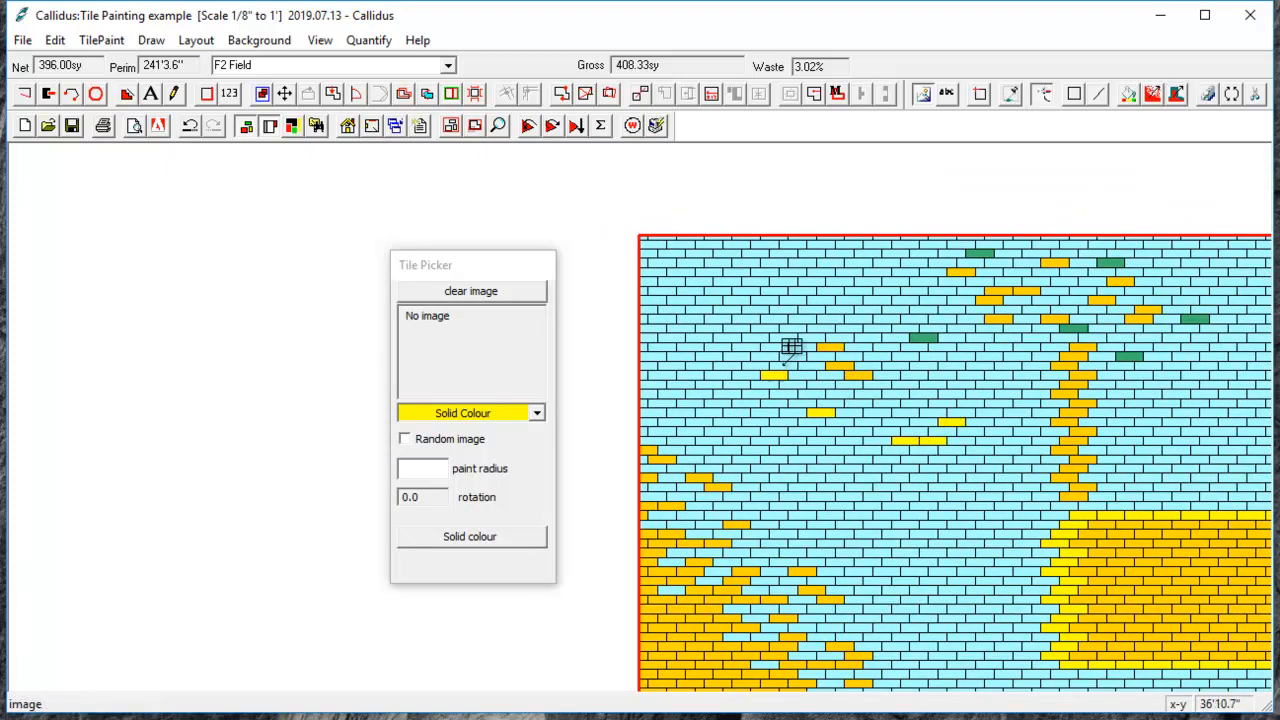
Step: Paint a small bright yellow rectangle outline in mid-field and a diagonal line near the field's upper-left corner
mouse_move(922, 430)
mouse_down()
mouse_move(871, 466)
mouse_move(923, 551)
mouse_move(900, 520)
mouse_up()
click(1099, 93)
click(698, 262)
click(785, 313)
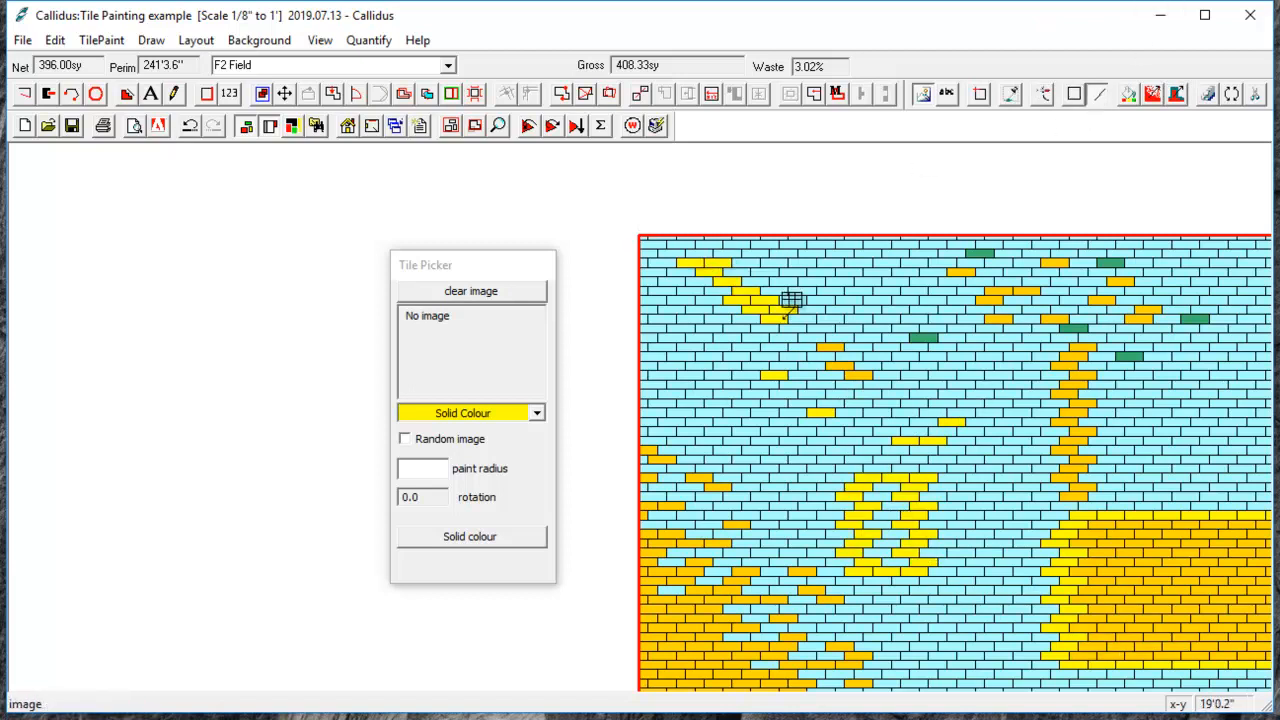
Step: Switch the solid colour to pale cream and flood fill the inside of the small yellow rectangle
click(1126, 95)
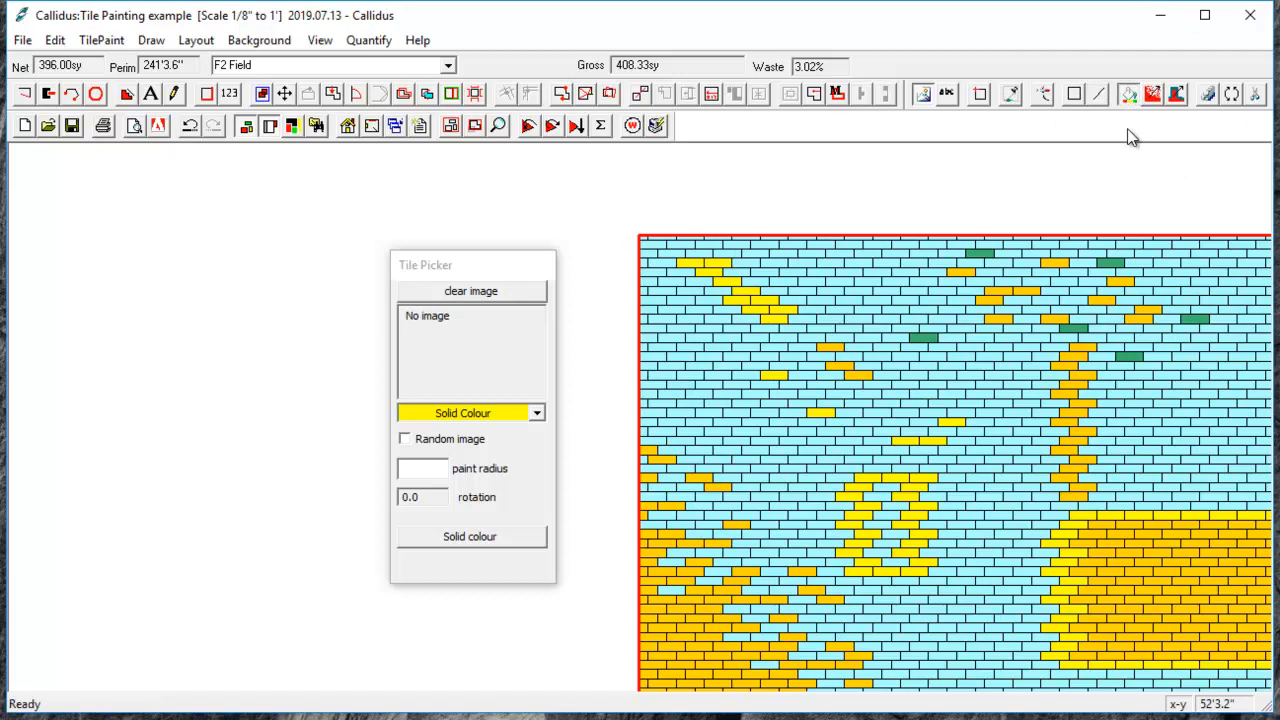
click(537, 414)
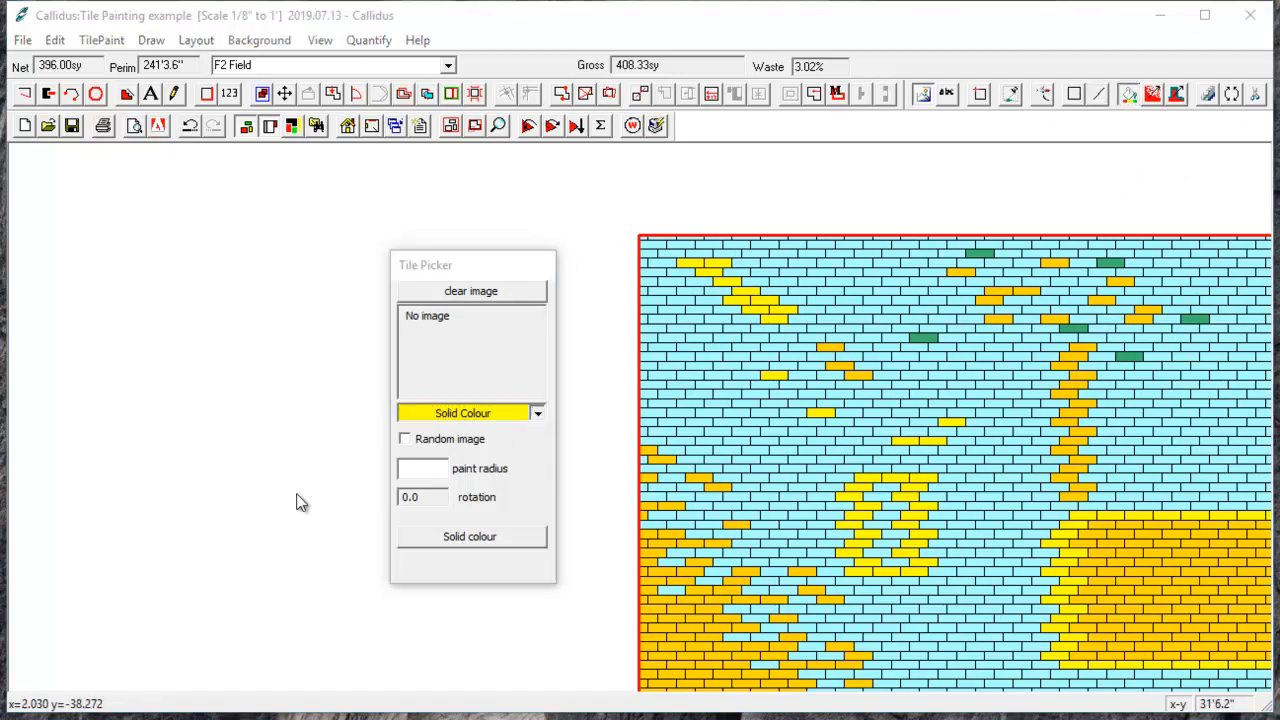
click(893, 493)
scroll(1049, 358, up, 2)
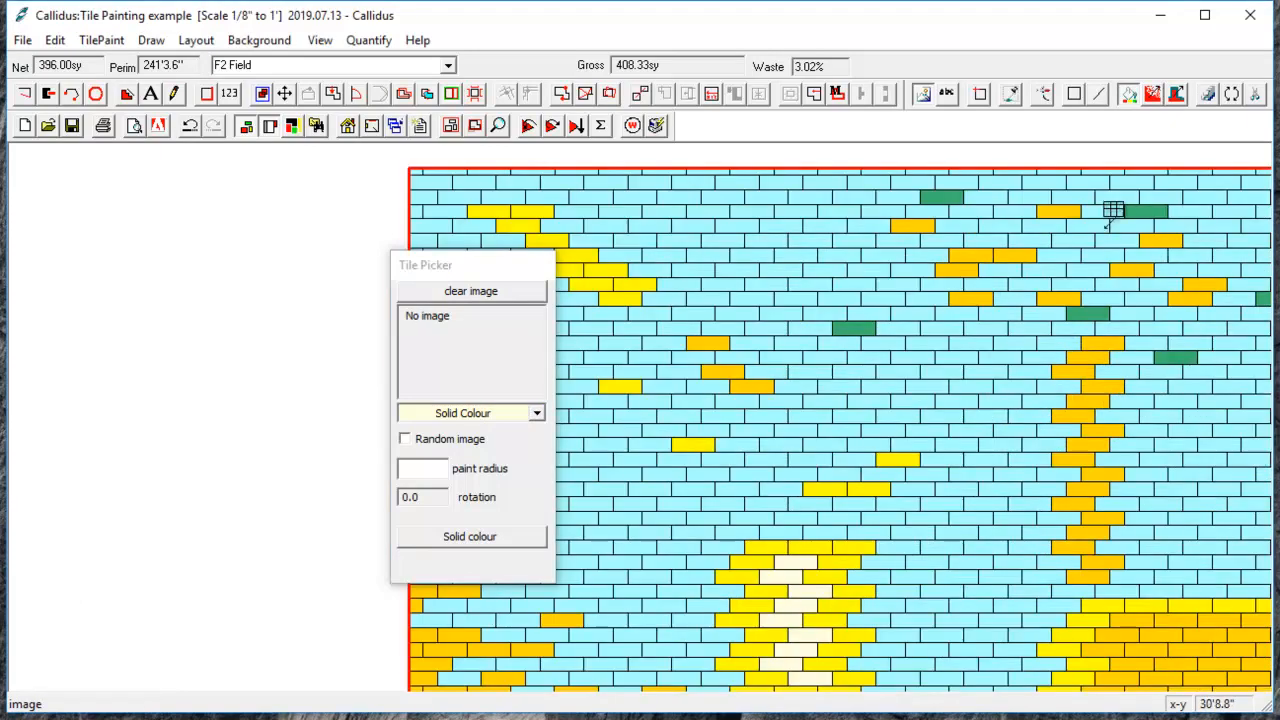
Step: Add a pale cream tile block border around the small bright yellow rectangle in mid-field
click(1155, 98)
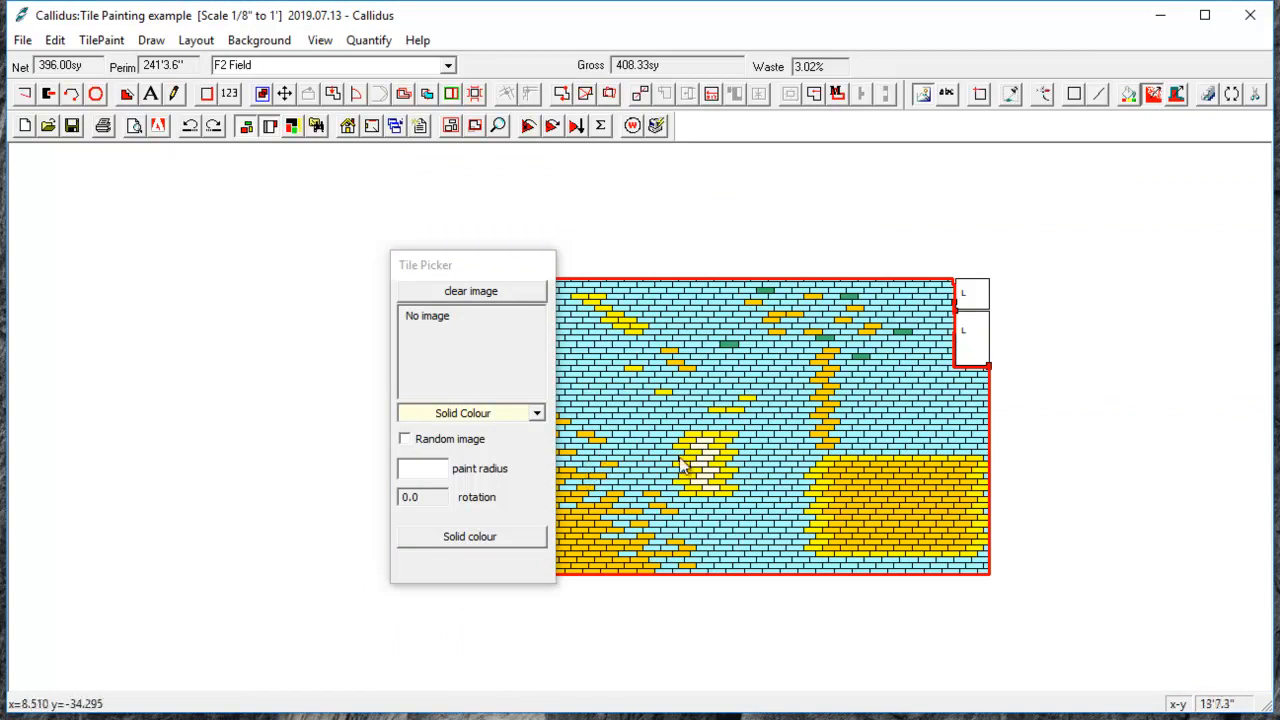
click(1176, 96)
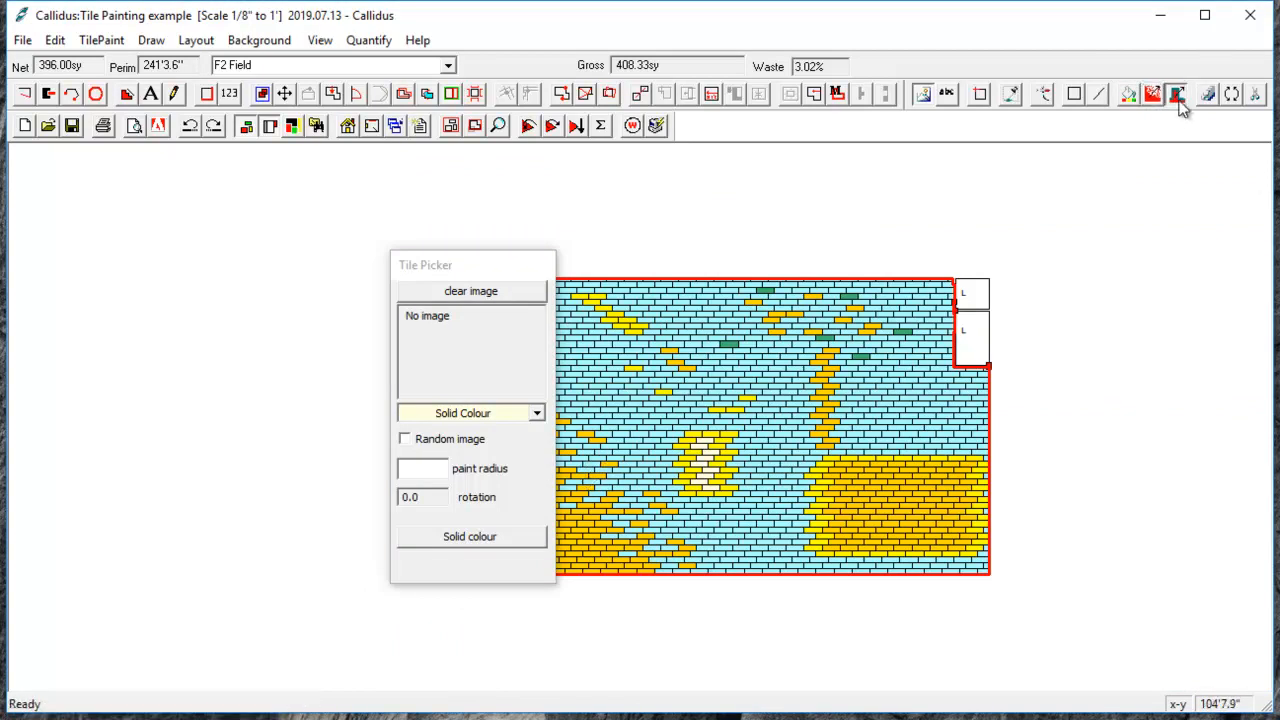
scroll(605, 488, up, 1)
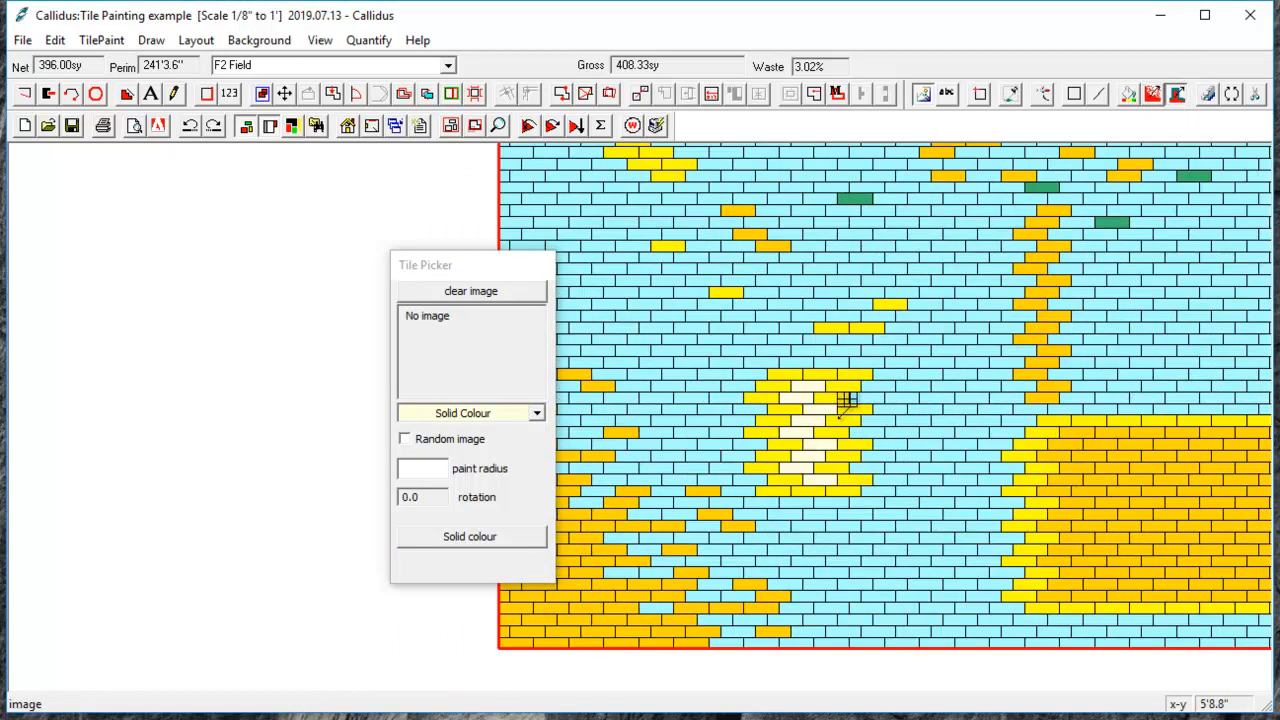
click(900, 392)
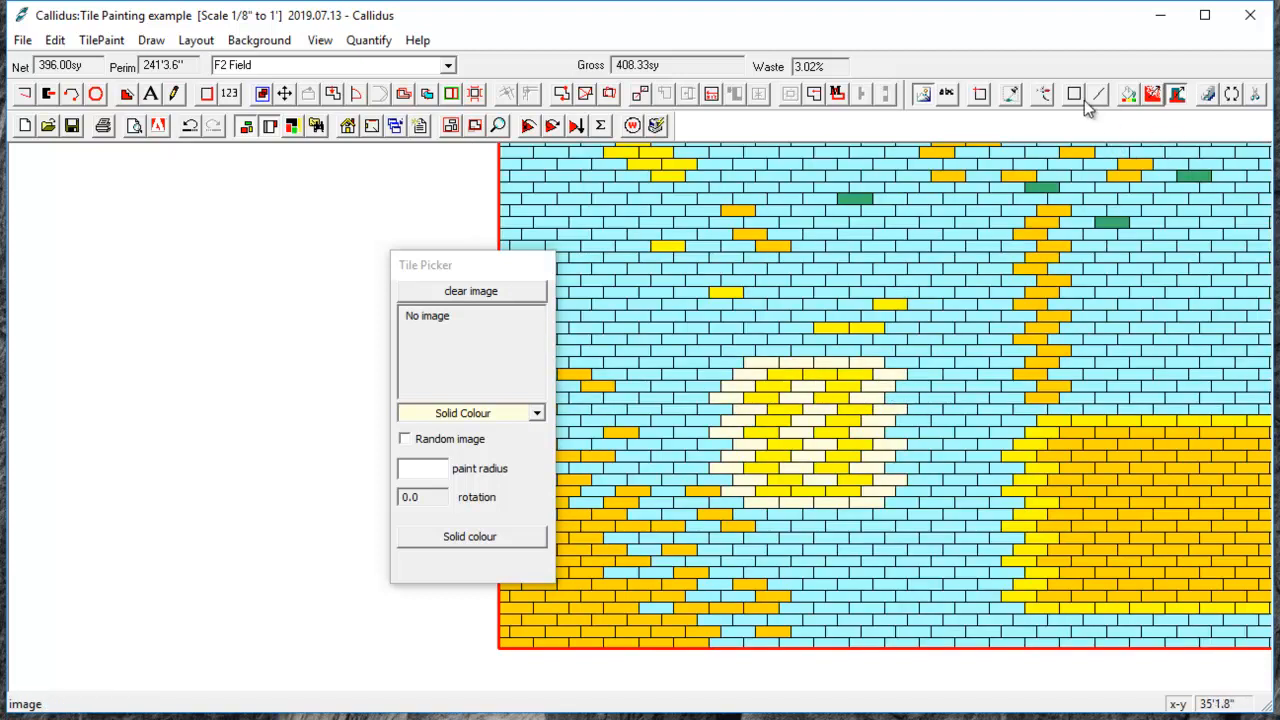
Step: Review the tile element naming list and leave it without making changes
click(949, 98)
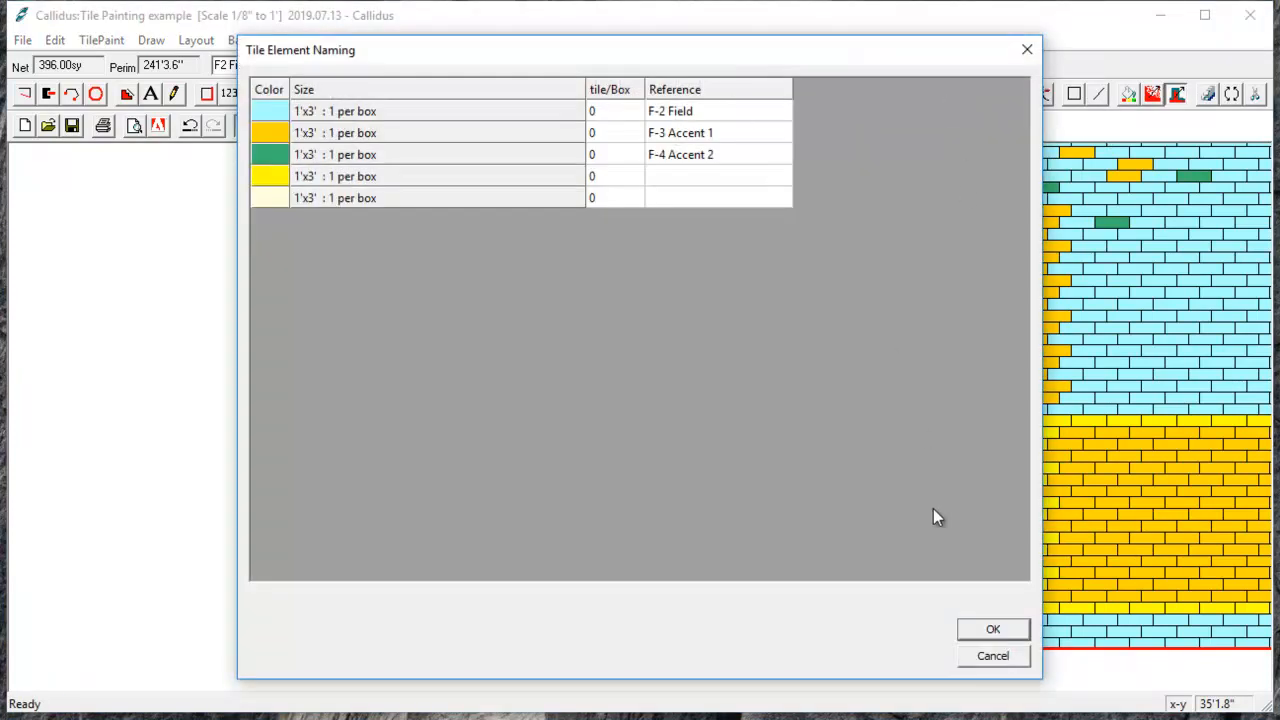
click(993, 656)
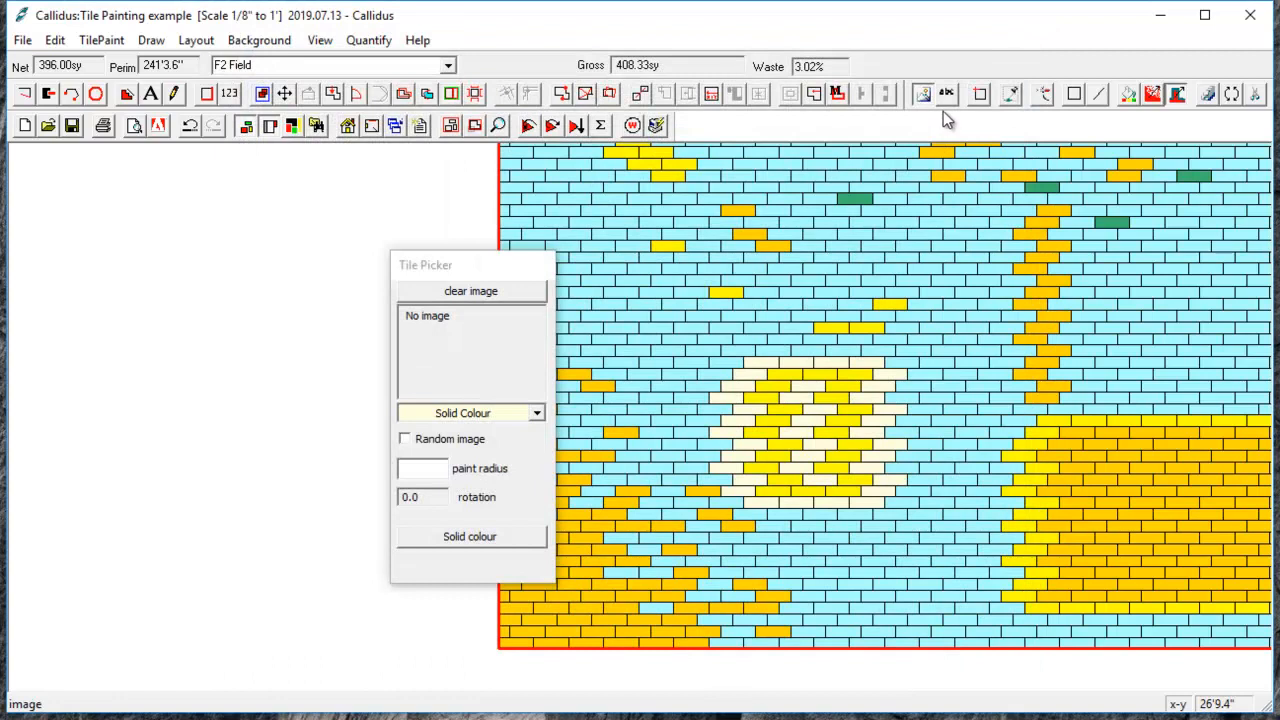
Step: Browse for a tile image file without loading one, and enable Random image in the Tile Picker
click(447, 341)
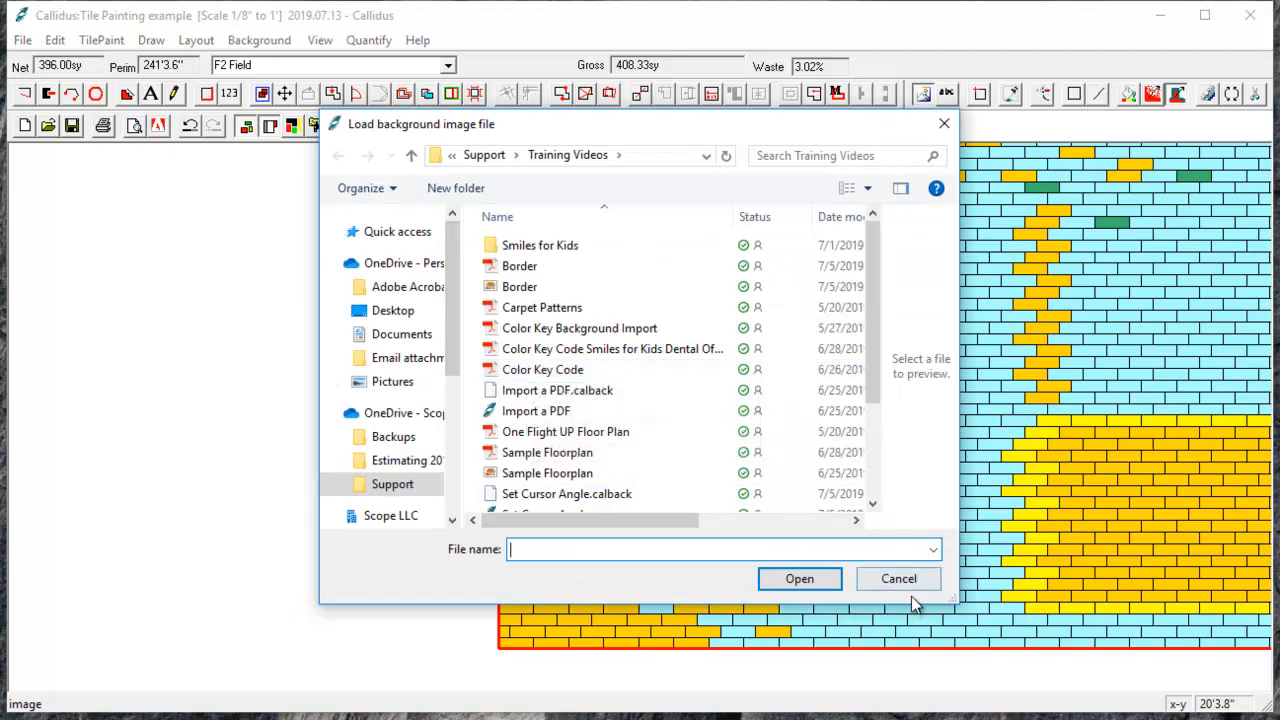
click(895, 580)
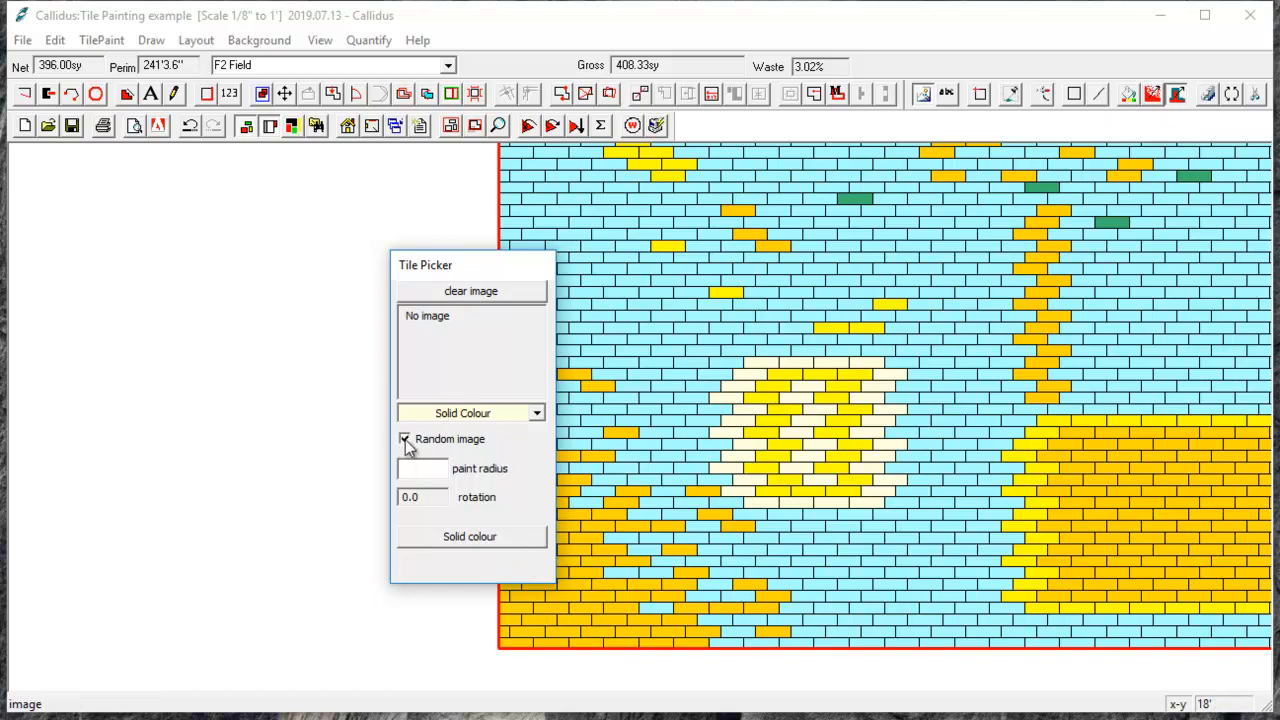
click(1133, 93)
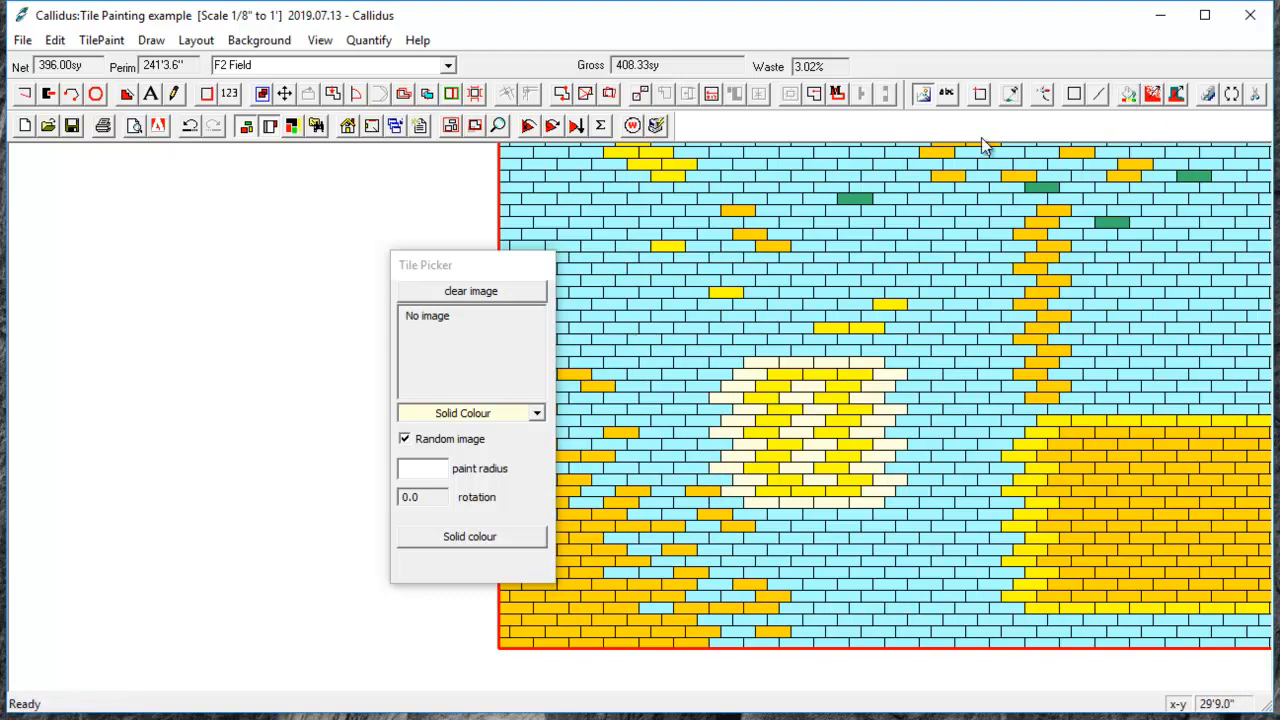
Step: Apply the F2 Field tile settings with All tiny pieces enabled and recalculate the tile layout
click(396, 128)
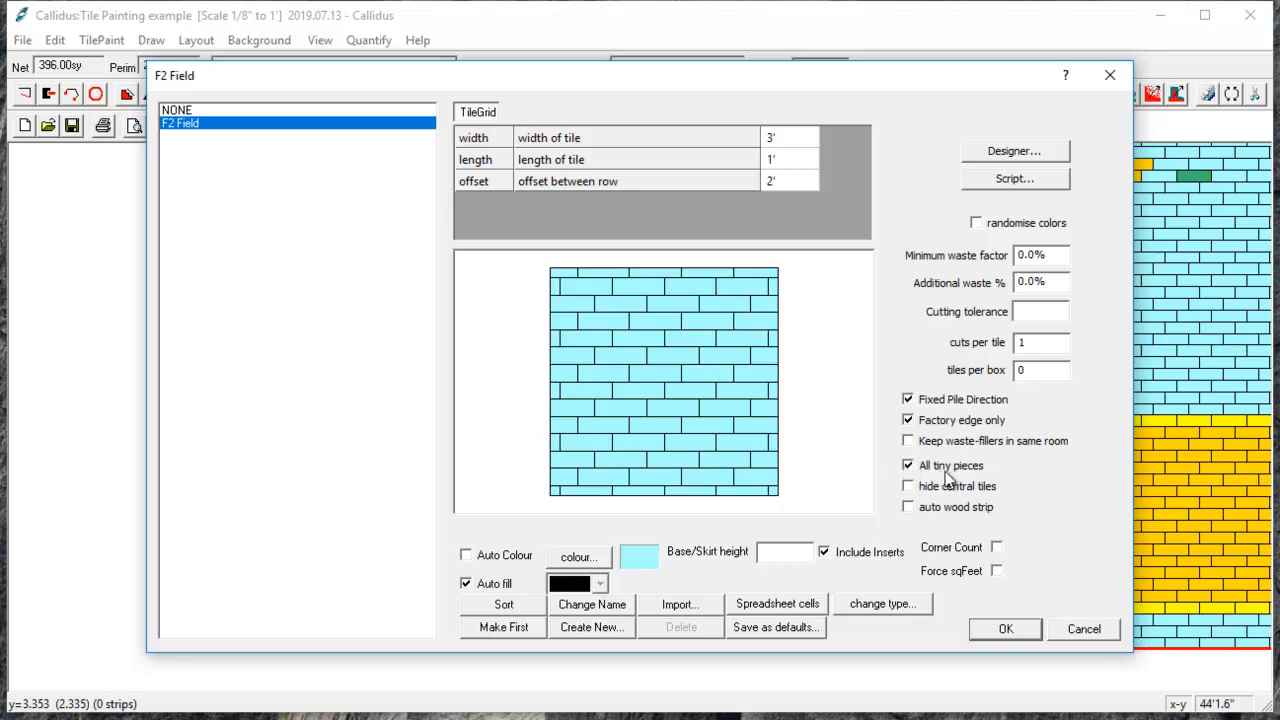
click(1003, 630)
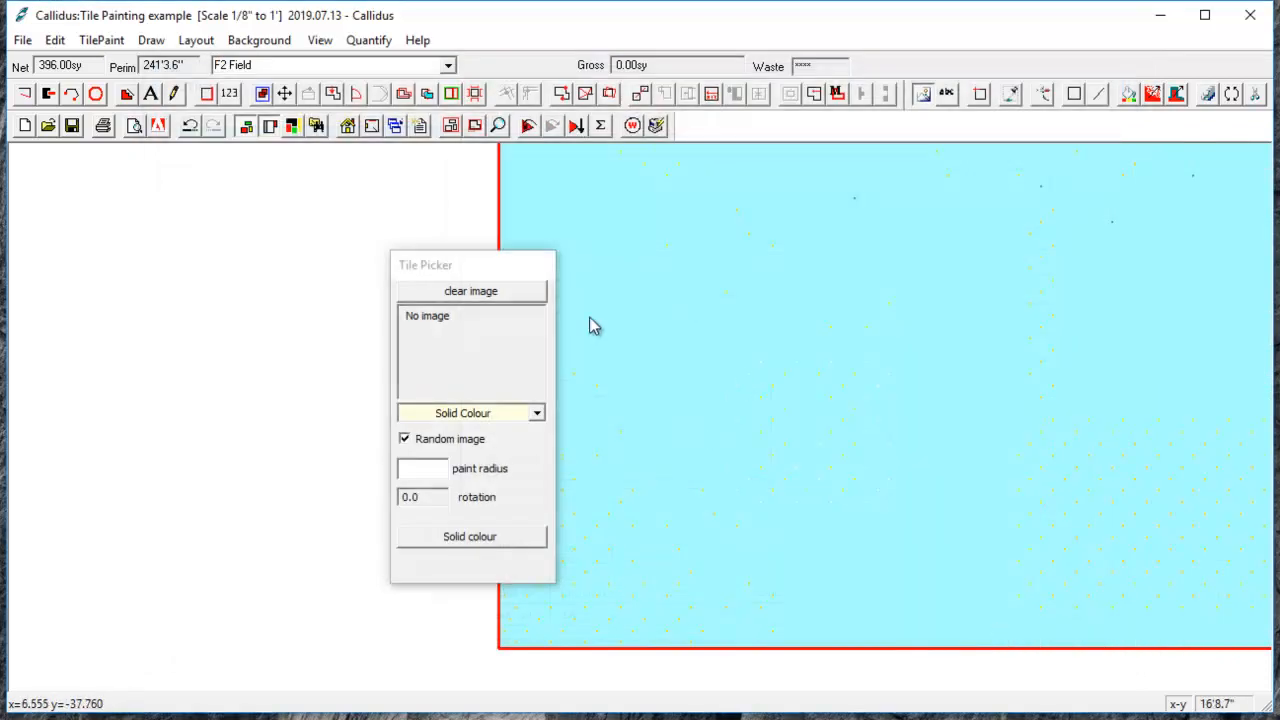
click(528, 125)
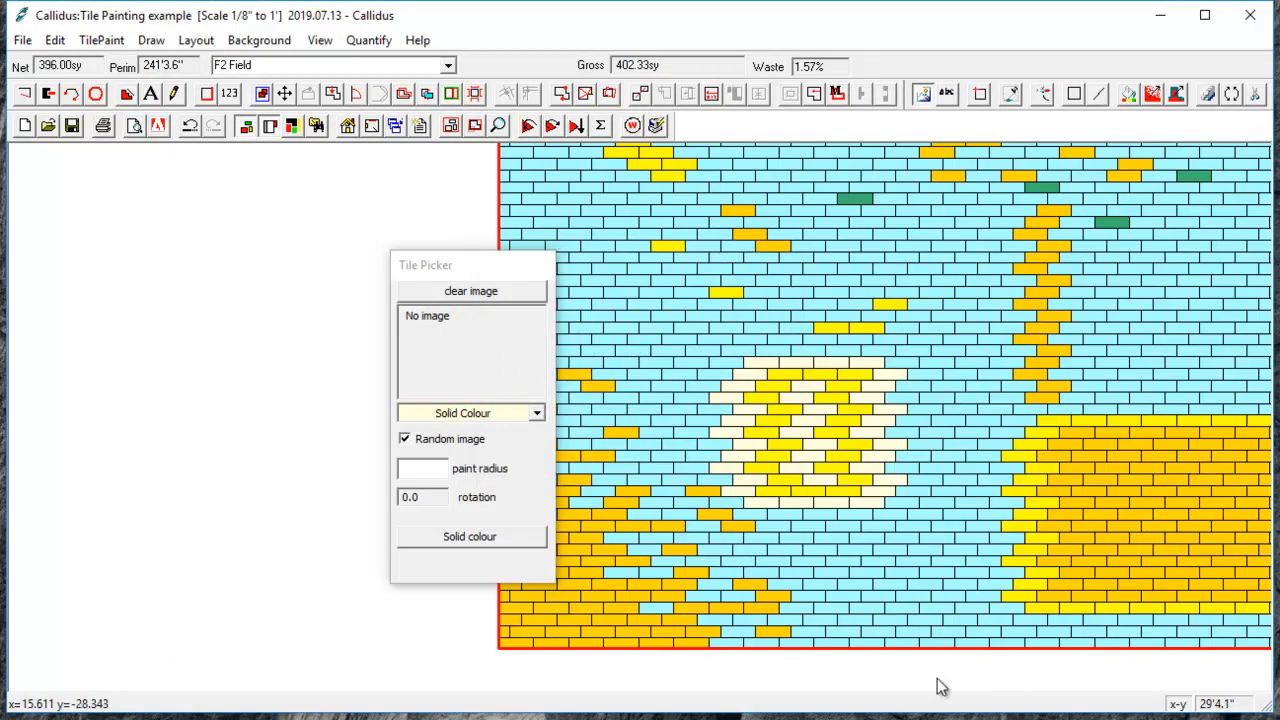